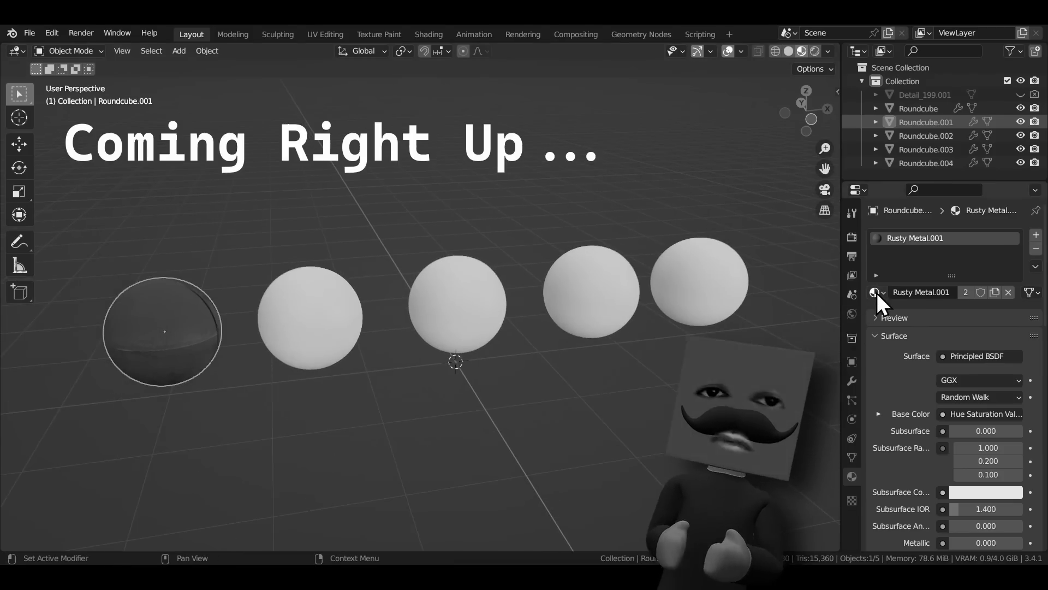
- Assign the Rusty Metal.001 material to the plain white sphere next to the rusty one
{"action": "left_click_drag", "start_coordinate": [878, 295], "coordinate": [311, 324]}
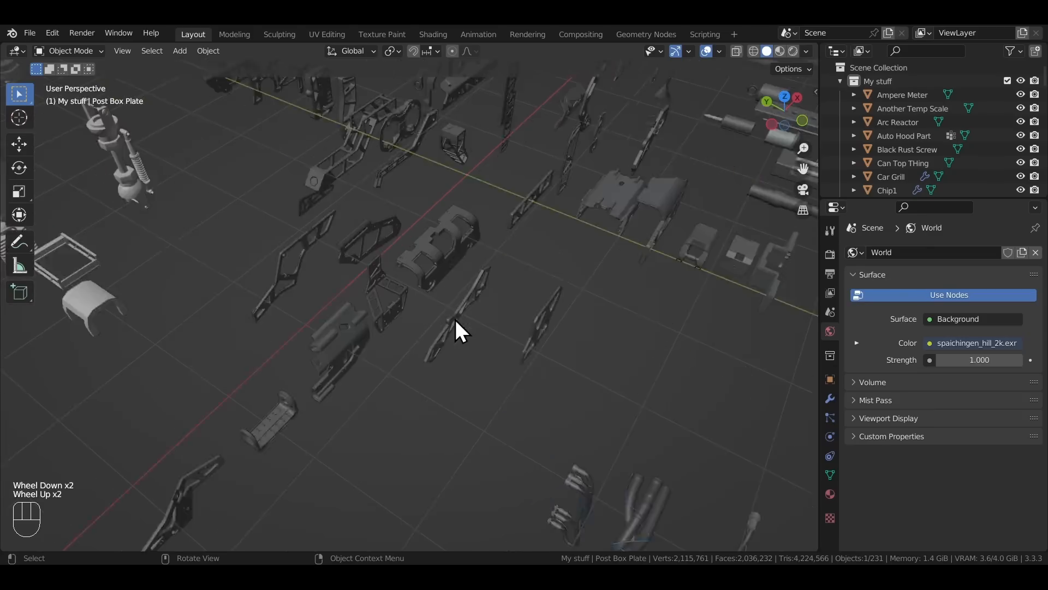
- Copy the armor plate with three cutouts from the parts collection and paste it into the scene with the man
{"action": "scroll", "coordinate": [442, 229], "scroll_direction": "up", "scroll_amount": 2}
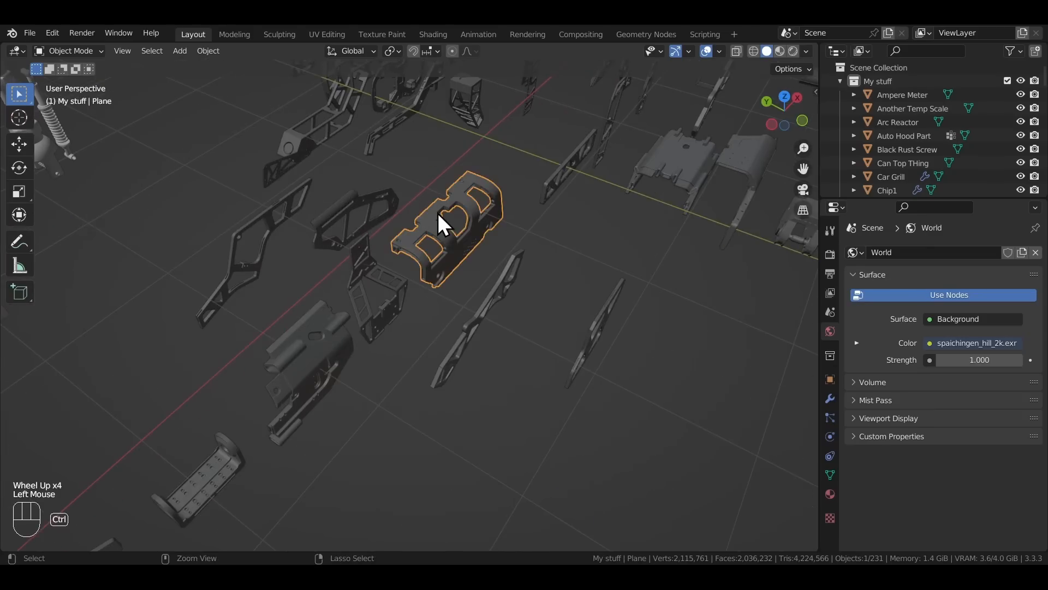
{"action": "key", "text": "ctrl+c"}
{"action": "key", "text": "ctrl+v"}
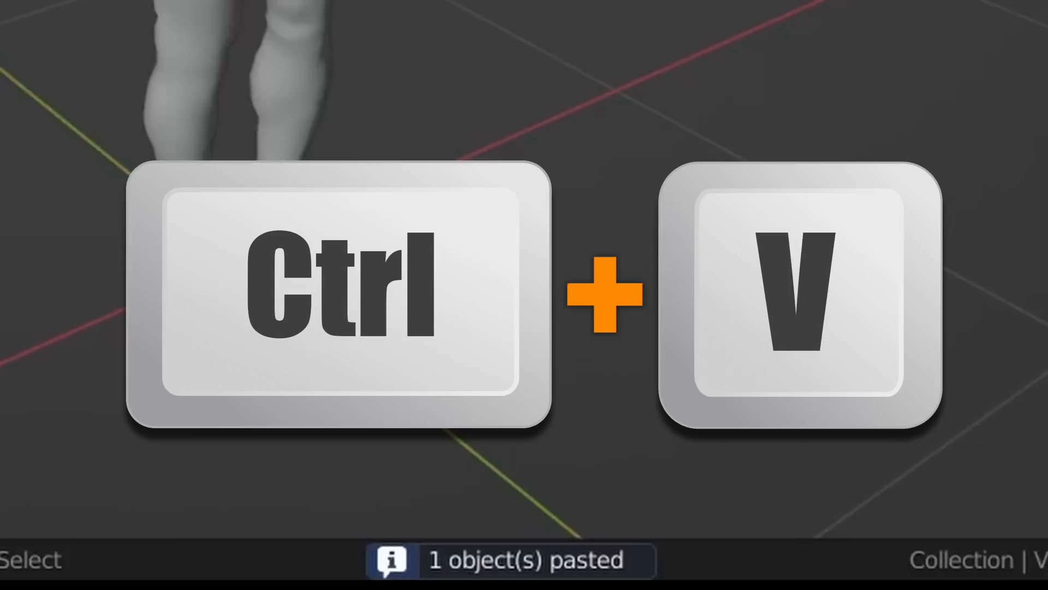
{"action": "scroll", "coordinate": [335, 451], "scroll_direction": "down", "scroll_amount": 4}
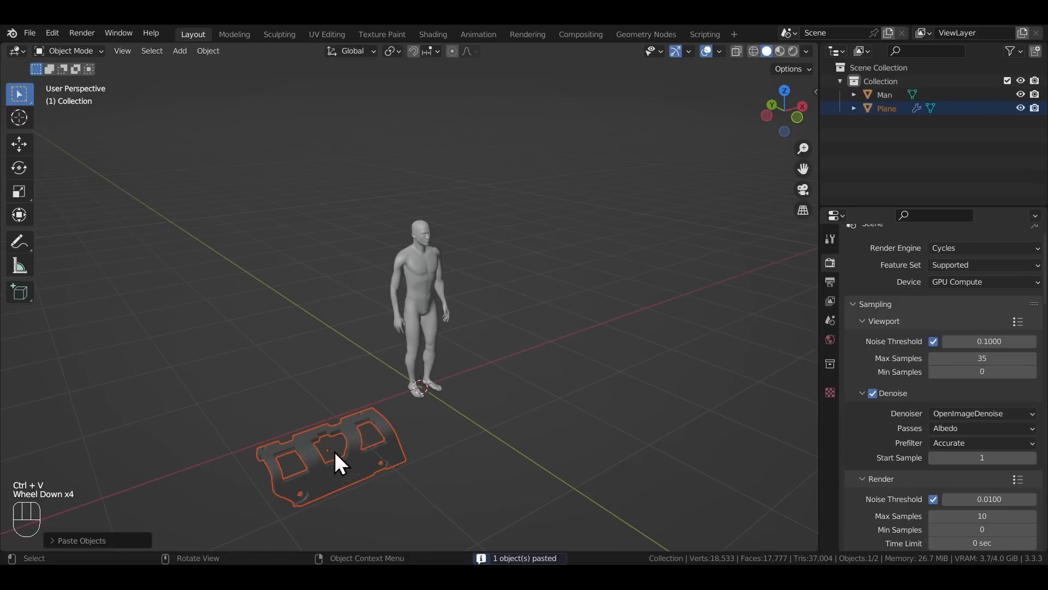
- Move the pasted armor plate along the global X axis toward the man
{"action": "left_click", "coordinate": [335, 451]}
{"action": "key", "text": "g"}
{"action": "key", "text": "x"}
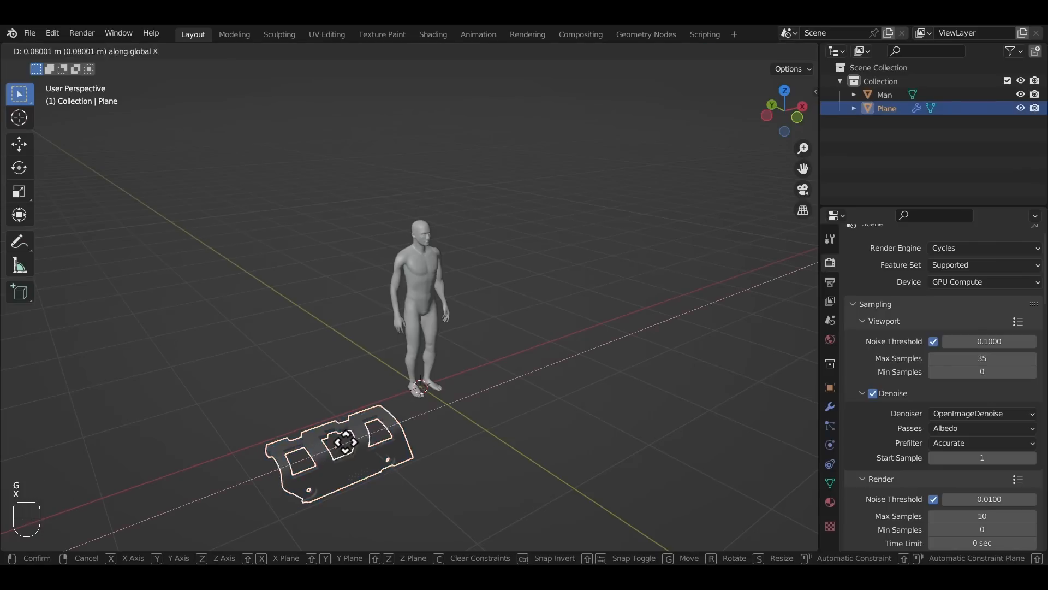
{"action": "left_click", "coordinate": [454, 417]}
- Rotate the armor plate about the global X axis beside the man's upper arm
{"action": "scroll", "coordinate": [441, 419], "scroll_direction": "up", "scroll_amount": 3}
{"action": "middle_click_drag", "start_coordinate": [441, 419], "coordinate": [474, 338], "text": "shift"}
{"action": "key", "text": "r"}
{"action": "key", "text": "x"}
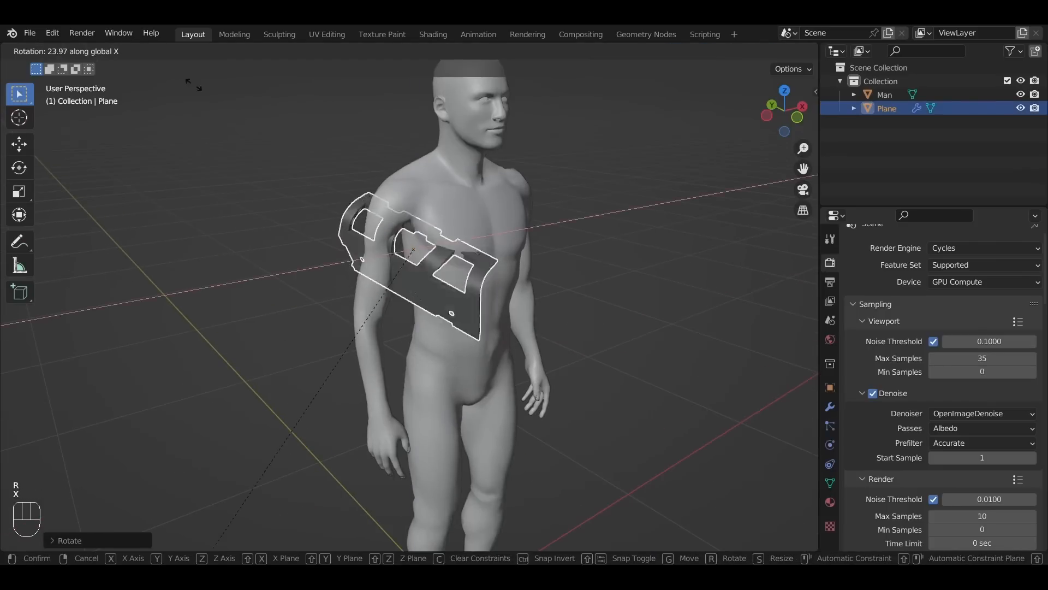
{"action": "left_click", "coordinate": [474, 339]}
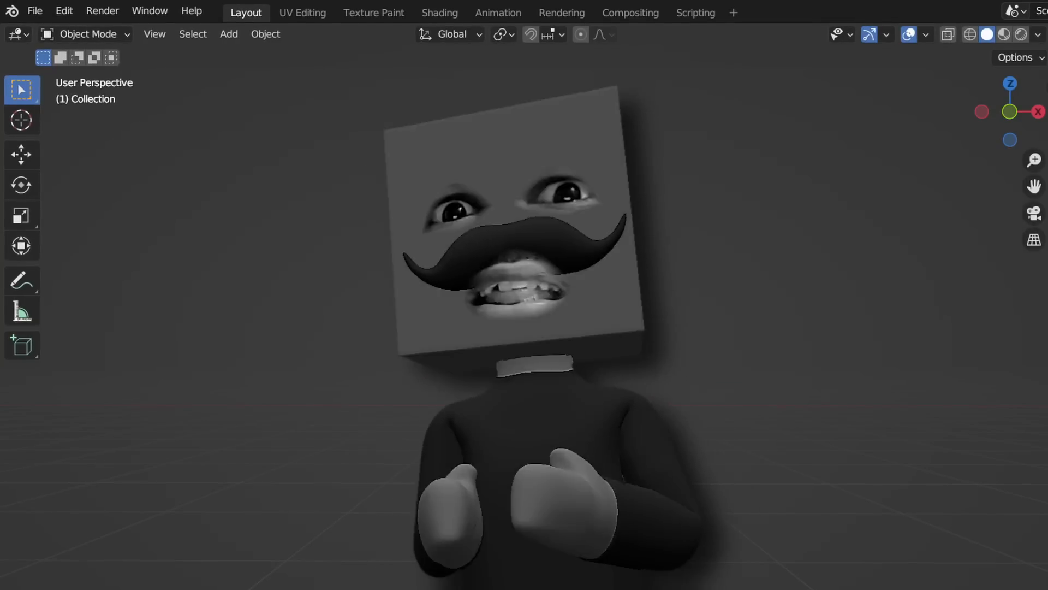
- Move the plate along global X and Y over the man's upper arm and rotate it about X to follow the arm
{"action": "key", "text": "g"}
{"action": "key", "text": "x"}
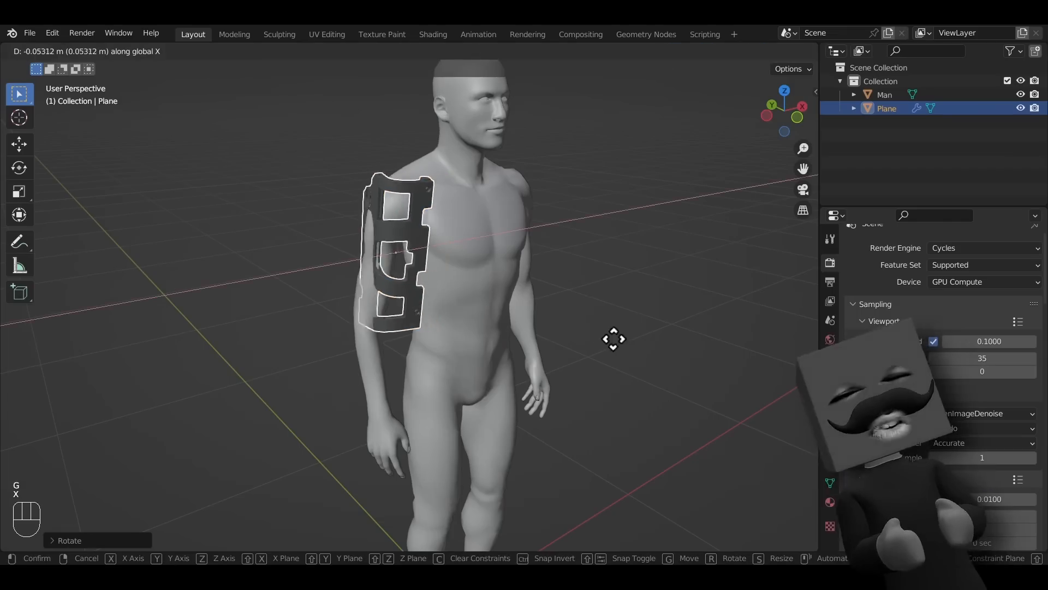
{"action": "left_click", "coordinate": [614, 339]}
{"action": "key", "text": "s"}
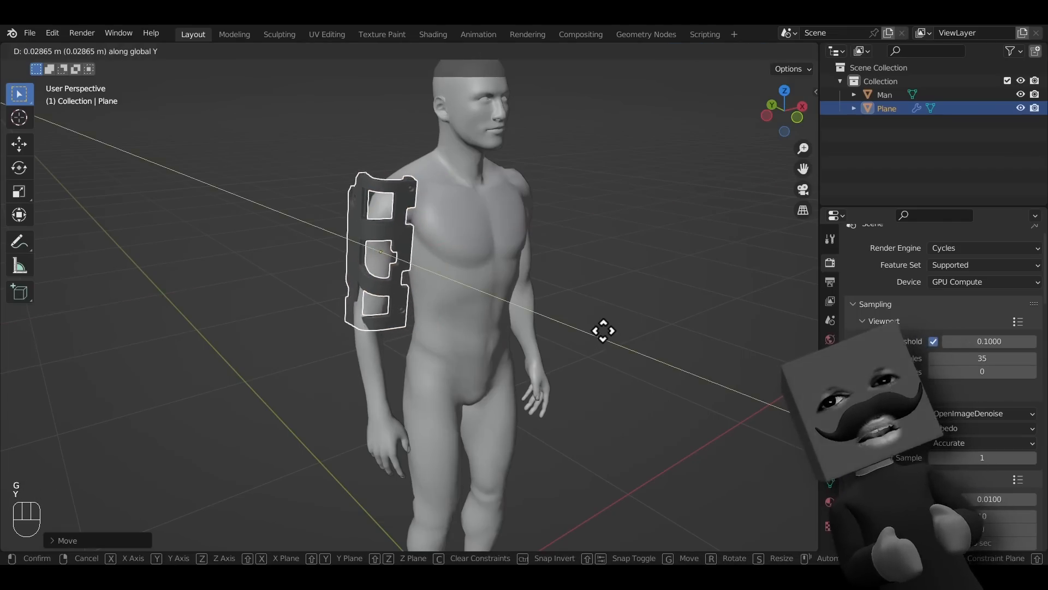
{"action": "left_click", "coordinate": [587, 349]}
{"action": "key", "text": "r"}
{"action": "key", "text": "x"}
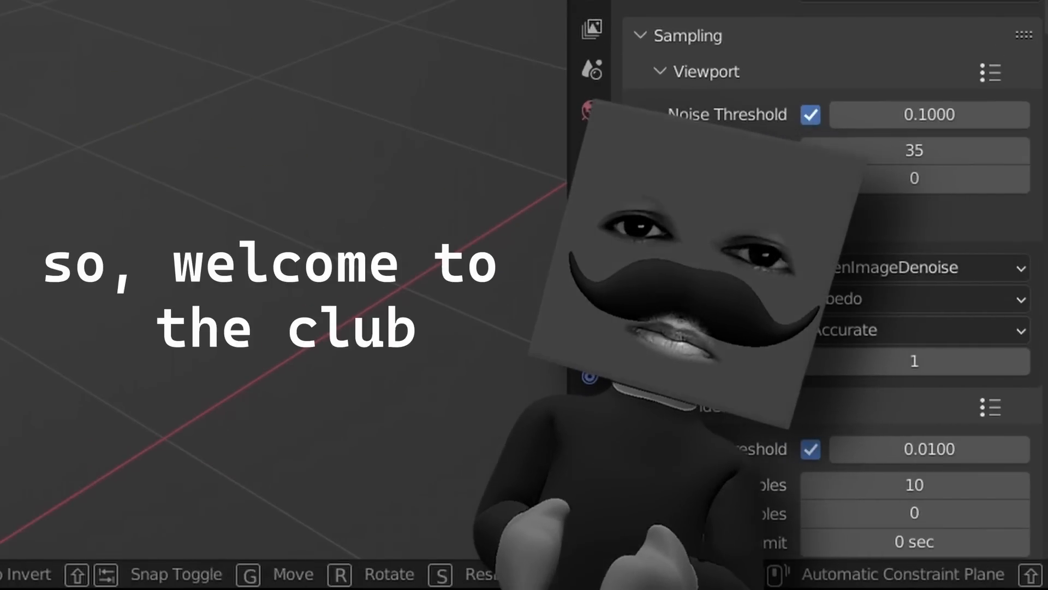
{"action": "left_click", "coordinate": [109, 403]}
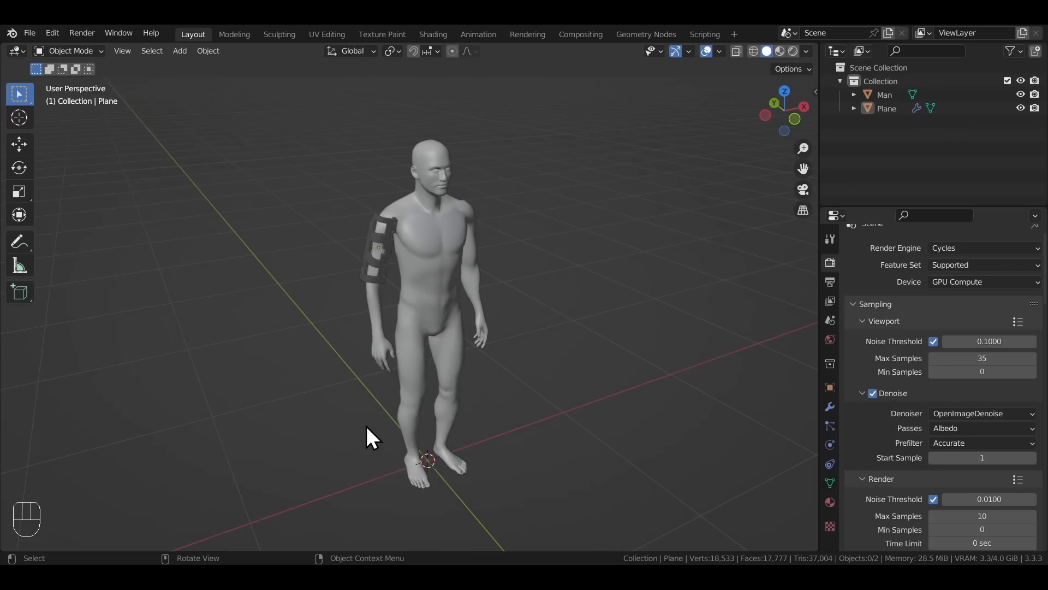
- Set the origins of Detail_309, Detail_310, Detail_311 and Detail_312 to their geometry
{"action": "middle_click_drag", "start_coordinate": [368, 435], "coordinate": [258, 263]}
{"action": "scroll", "coordinate": [315, 288], "scroll_direction": "down", "scroll_amount": 2}
{"action": "scroll", "coordinate": [313, 287], "scroll_direction": "down", "scroll_amount": 2}
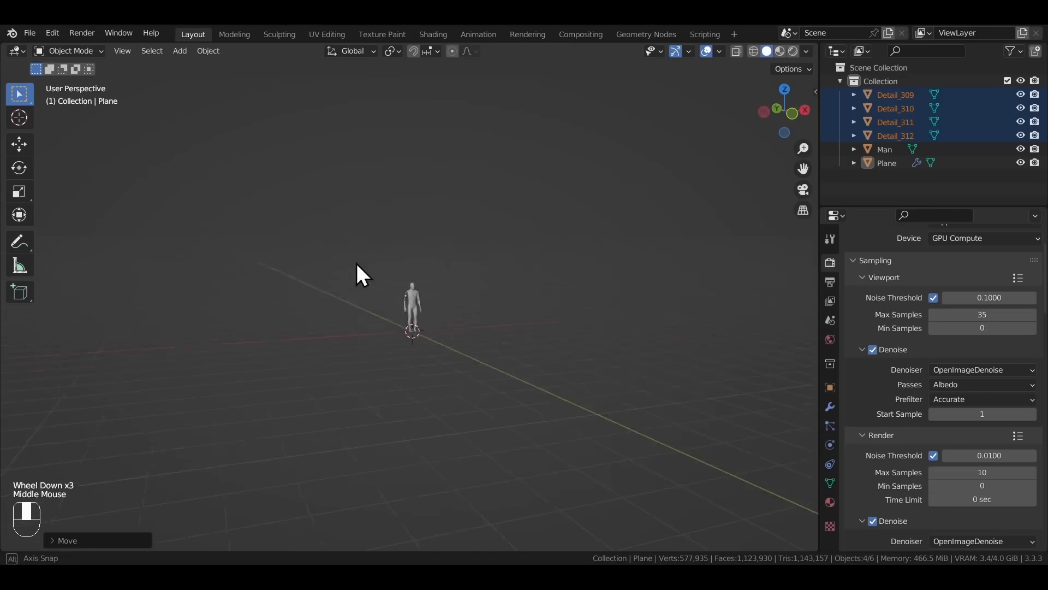
{"action": "scroll", "coordinate": [326, 274], "scroll_direction": "down", "scroll_amount": 5}
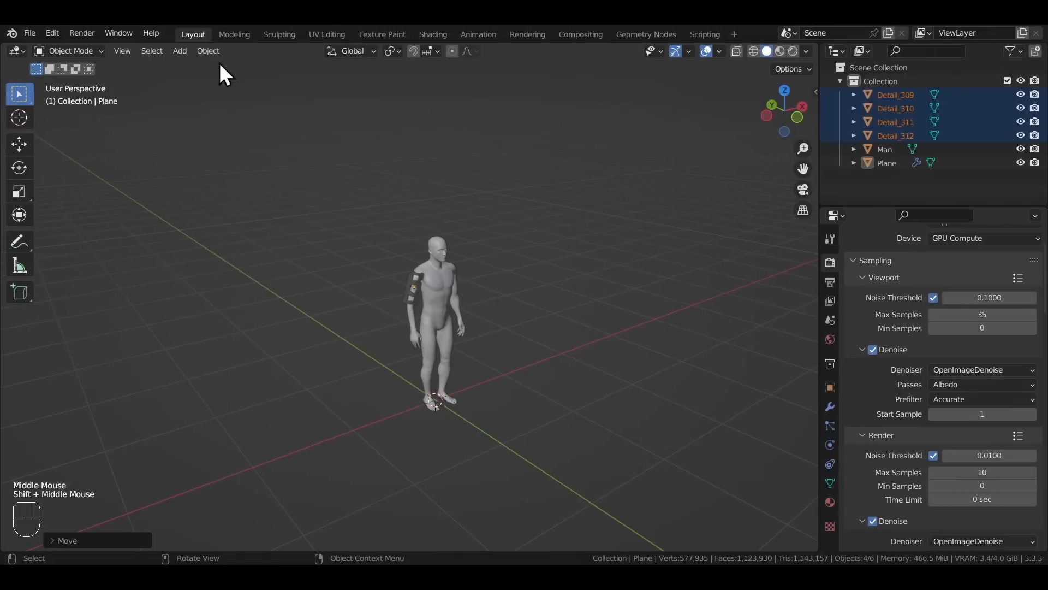
{"action": "left_click", "coordinate": [210, 53]}
{"action": "mouse_move", "coordinate": [219, 80]}
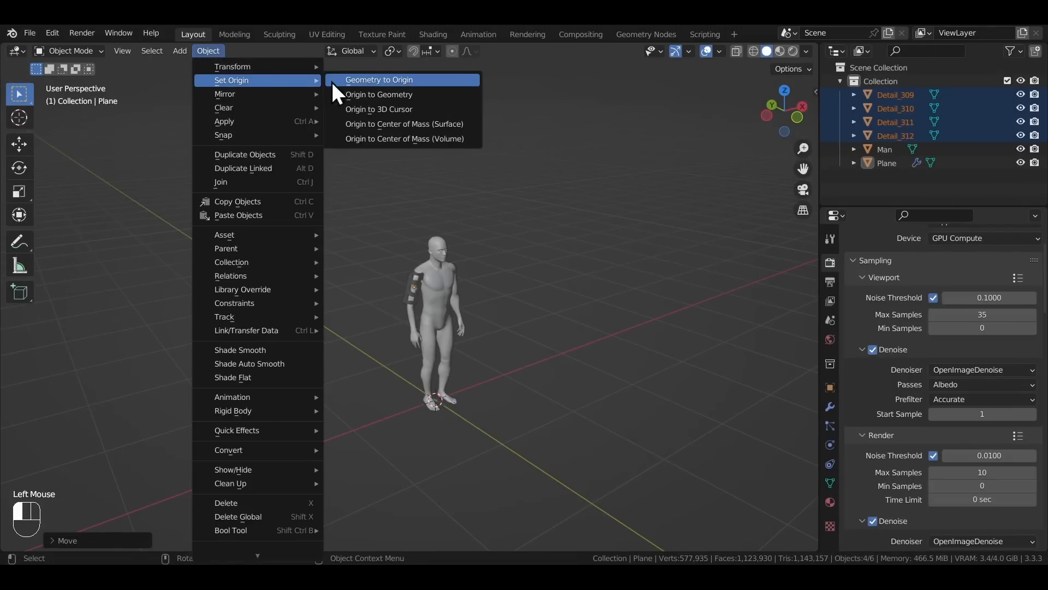
{"action": "left_click", "coordinate": [379, 96]}
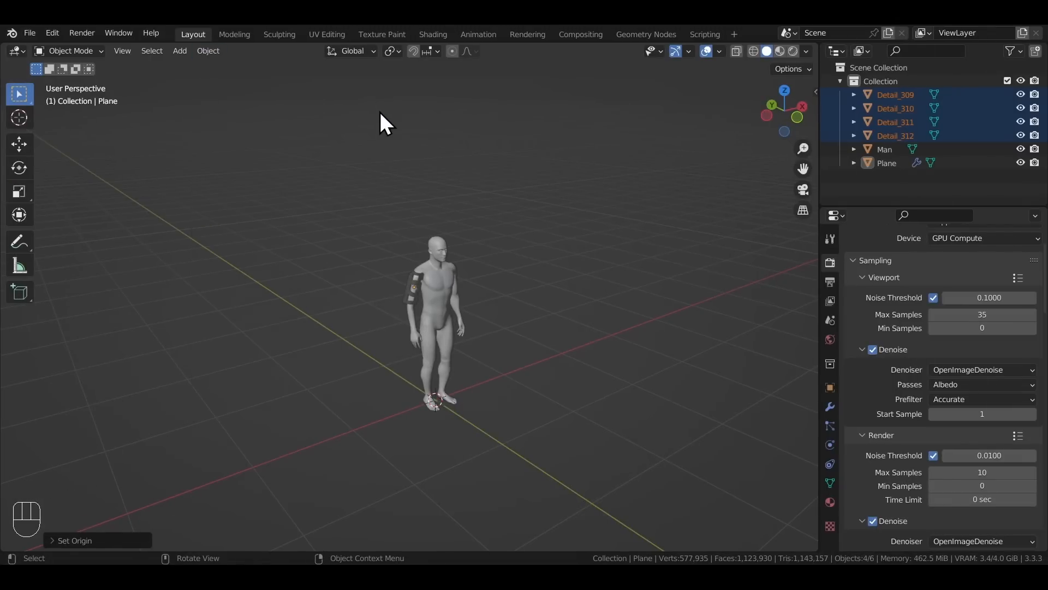
- Clear the location of the four selected detail parts, bringing them to the world origin at the man's feet
{"action": "key", "text": "alt+g"}
{"action": "scroll", "coordinate": [424, 417], "scroll_direction": "up", "scroll_amount": 3}
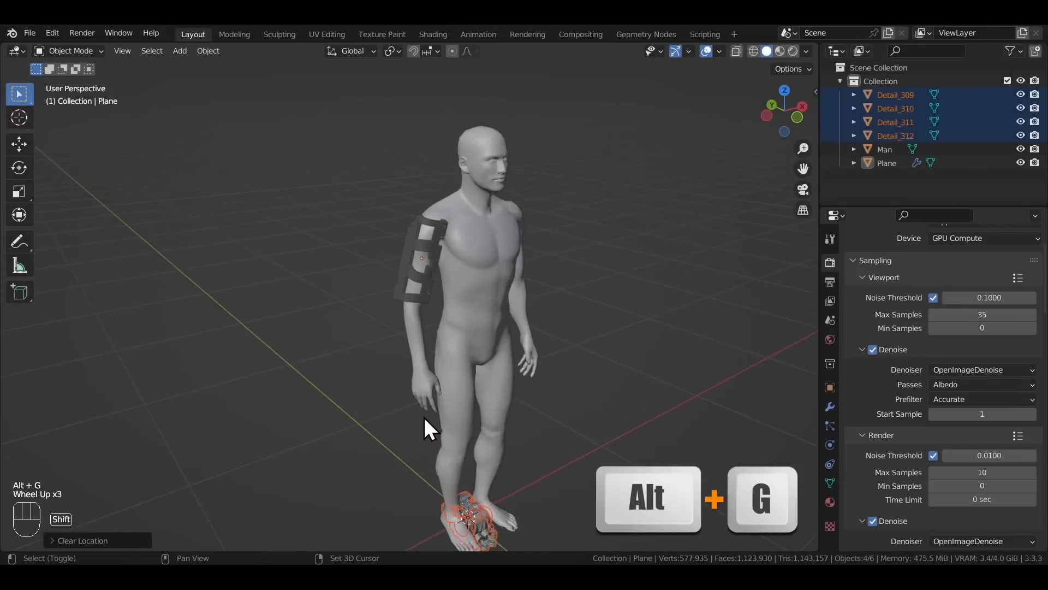
{"action": "middle_click_drag", "start_coordinate": [424, 417], "coordinate": [321, 227], "text": "shift"}
{"action": "scroll", "coordinate": [322, 227], "scroll_direction": "up", "scroll_amount": 4}
- Move Detail_312 along global X away from the man's feet, and start moving another stacked part the same way
{"action": "left_click", "coordinate": [340, 378]}
{"action": "key", "text": "g"}
{"action": "key", "text": "x"}
{"action": "left_click", "coordinate": [470, 349]}
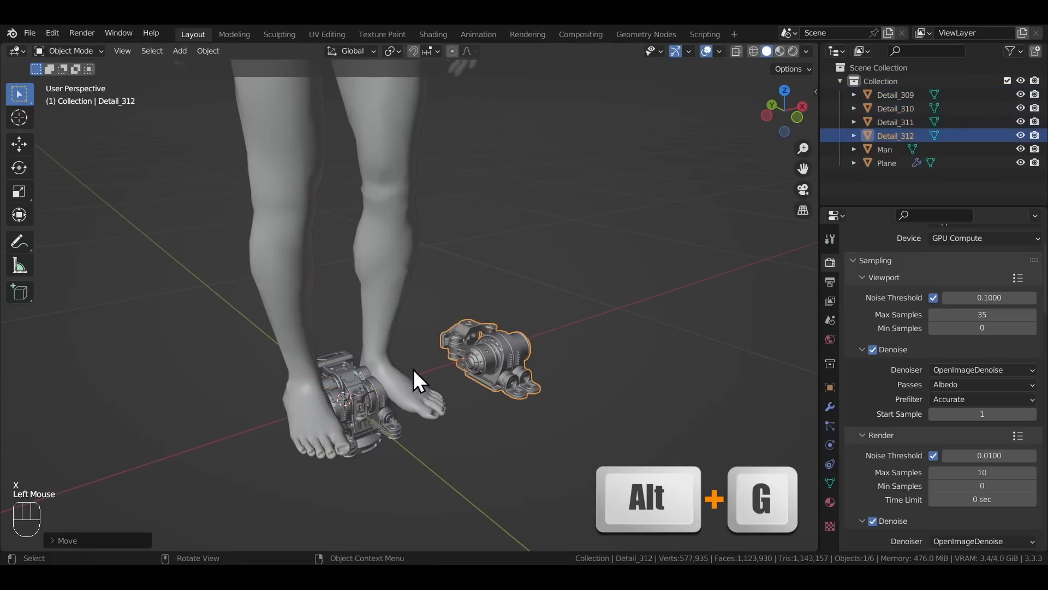
{"action": "left_click", "coordinate": [358, 391]}
{"action": "key", "text": "g"}
{"action": "key", "text": "x"}
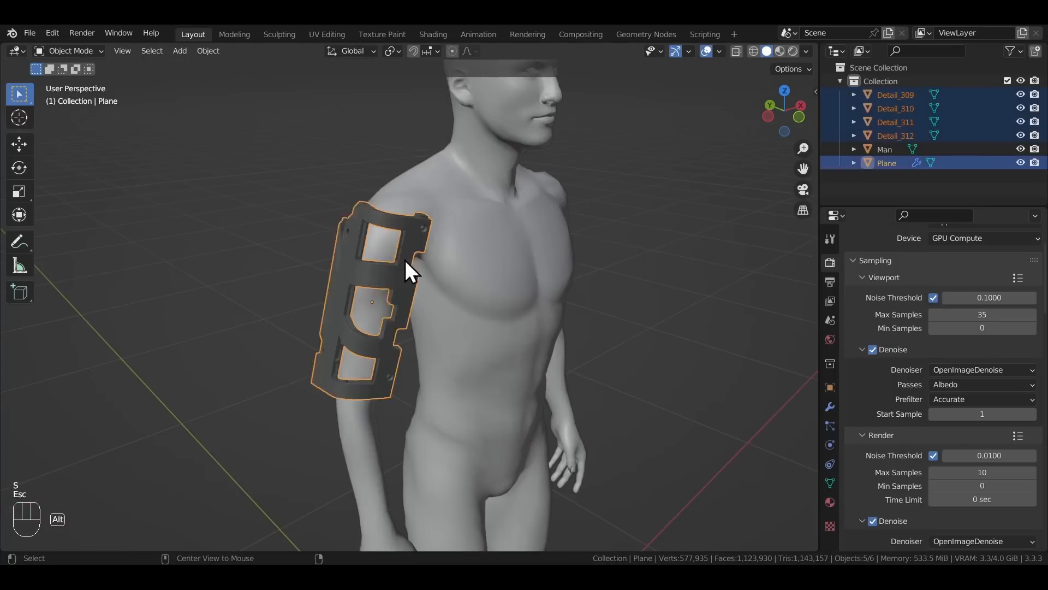
- Select Detail_309 to Detail_312 with the arm plate as the active object, and snap the selection to active
{"action": "key", "text": "alt+a"}
{"action": "middle_click_drag", "start_coordinate": [311, 292], "coordinate": [376, 284]}
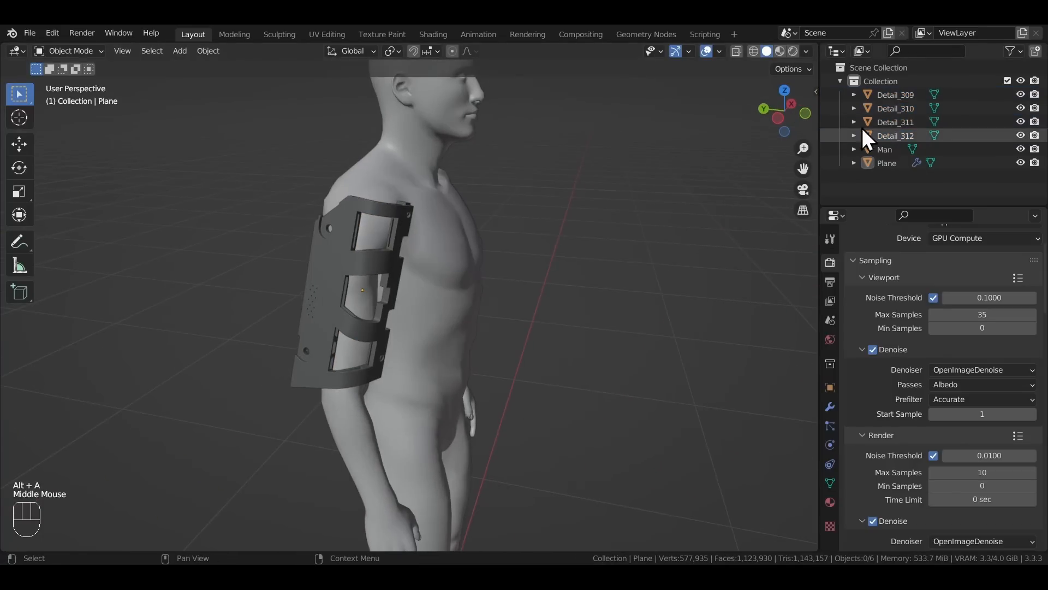
{"action": "left_click", "coordinate": [890, 135], "text": "shift"}
{"action": "middle_click_drag", "start_coordinate": [686, 212], "coordinate": [450, 282]}
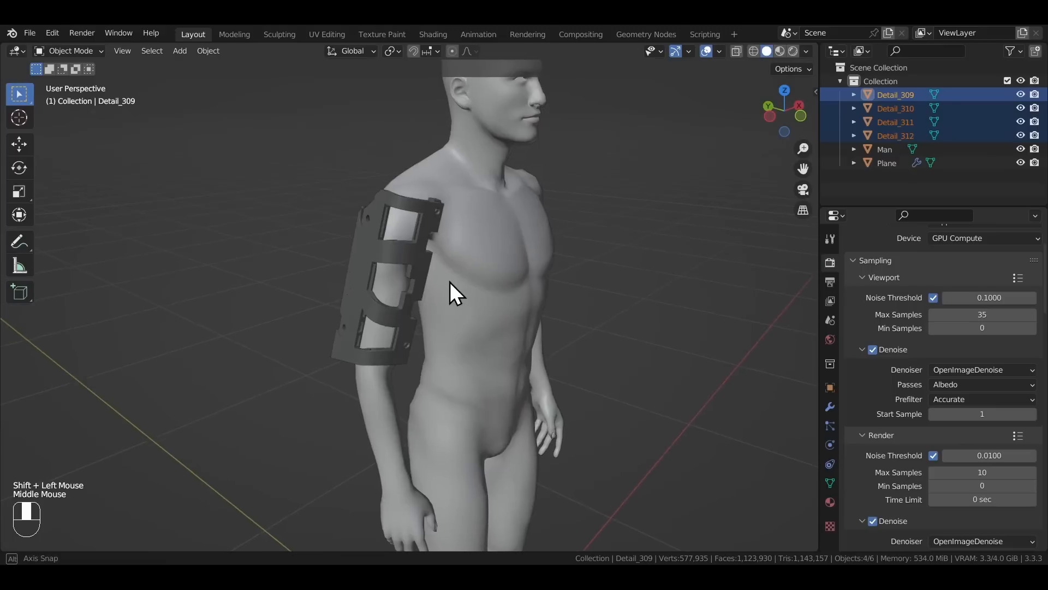
{"action": "left_click", "coordinate": [372, 251], "text": "shift"}
{"action": "key", "text": "shift+s"}
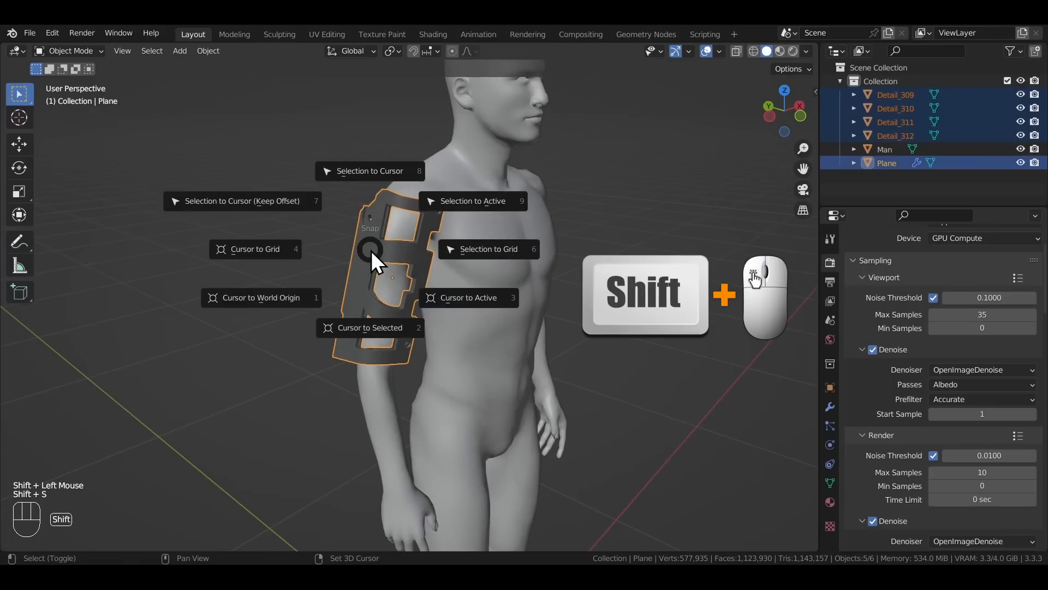
{"action": "left_click", "coordinate": [473, 199]}
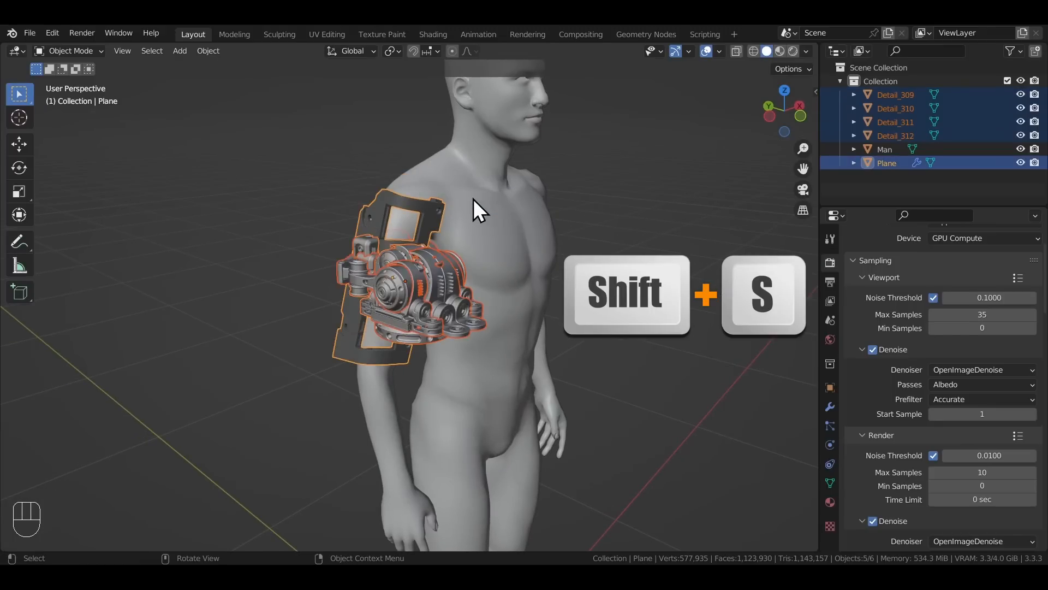
- Isolate Detail_312 in local view and enter Edit Mode on it
{"action": "scroll", "coordinate": [424, 267], "scroll_direction": "up", "scroll_amount": 2}
{"action": "middle_click_drag", "start_coordinate": [423, 267], "coordinate": [485, 297]}
{"action": "left_click", "coordinate": [359, 277]}
{"action": "key", "text": "KP_Divide"}
{"action": "middle_click_drag", "start_coordinate": [358, 277], "coordinate": [417, 380], "text": "shift"}
{"action": "scroll", "coordinate": [407, 362], "scroll_direction": "up", "scroll_amount": 3}
{"action": "key", "text": "Tab"}
- Deselect everything, switch to face selection and try to loop-select the faces around the triangulated cylinder
{"action": "scroll", "coordinate": [436, 380], "scroll_direction": "up", "scroll_amount": 2}
{"action": "key", "text": "alt+a"}
{"action": "key", "text": "3"}
{"action": "left_click", "coordinate": [465, 289]}
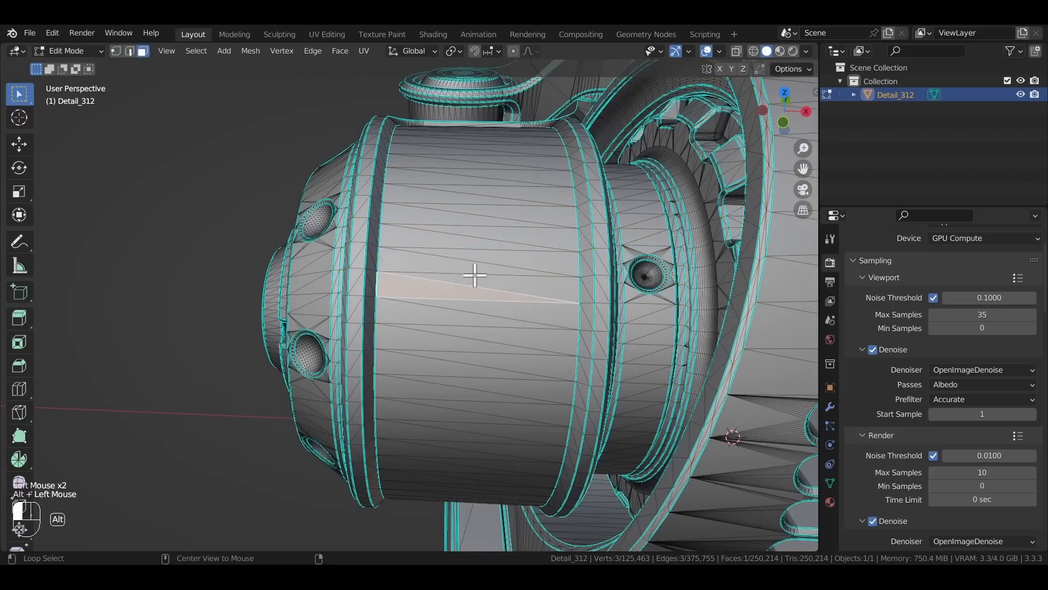
{"action": "left_click", "coordinate": [480, 330], "text": "alt"}
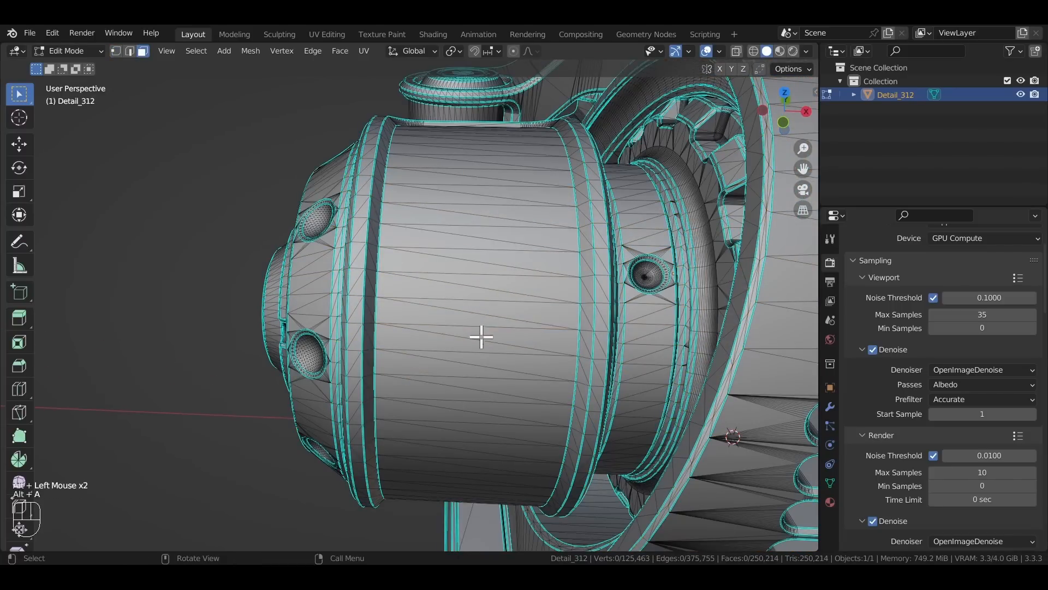
{"action": "middle_click_drag", "start_coordinate": [481, 337], "coordinate": [729, 403]}
{"action": "left_click", "coordinate": [830, 407]}
{"action": "left_click", "coordinate": [904, 260]}
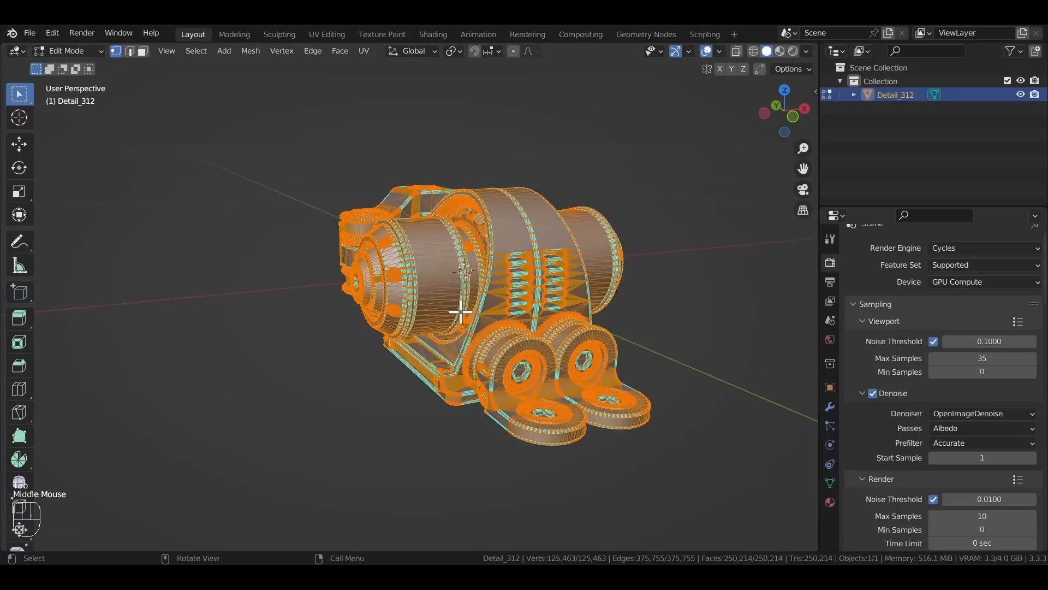
- Convert the fully selected Detail_312 mesh with Tris to Quads
{"action": "scroll", "coordinate": [470, 295], "scroll_direction": "up", "scroll_amount": 2}
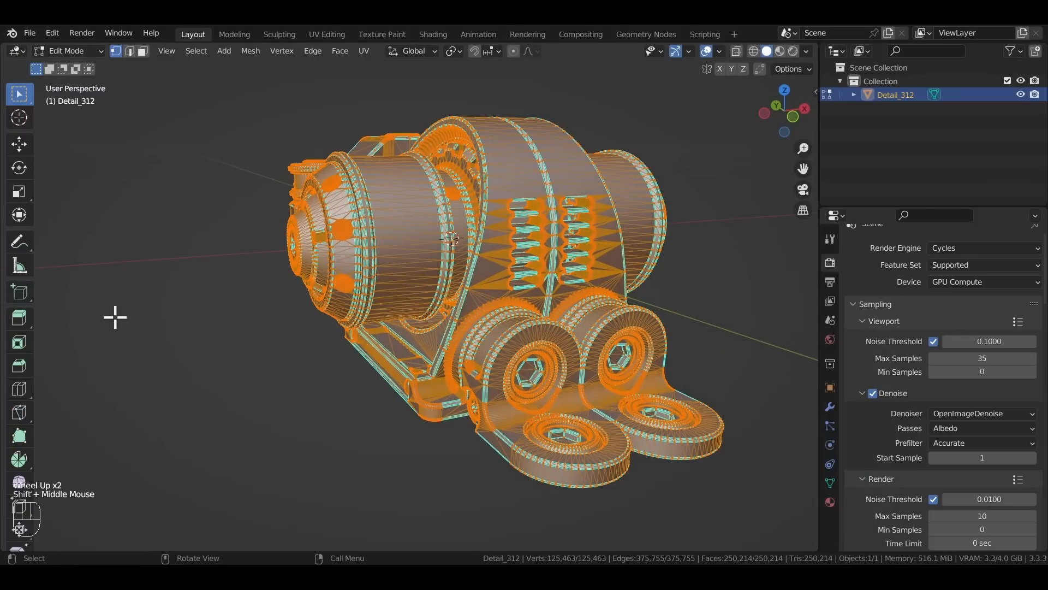
{"action": "key", "text": "space"}
{"action": "type", "text": "tris"}
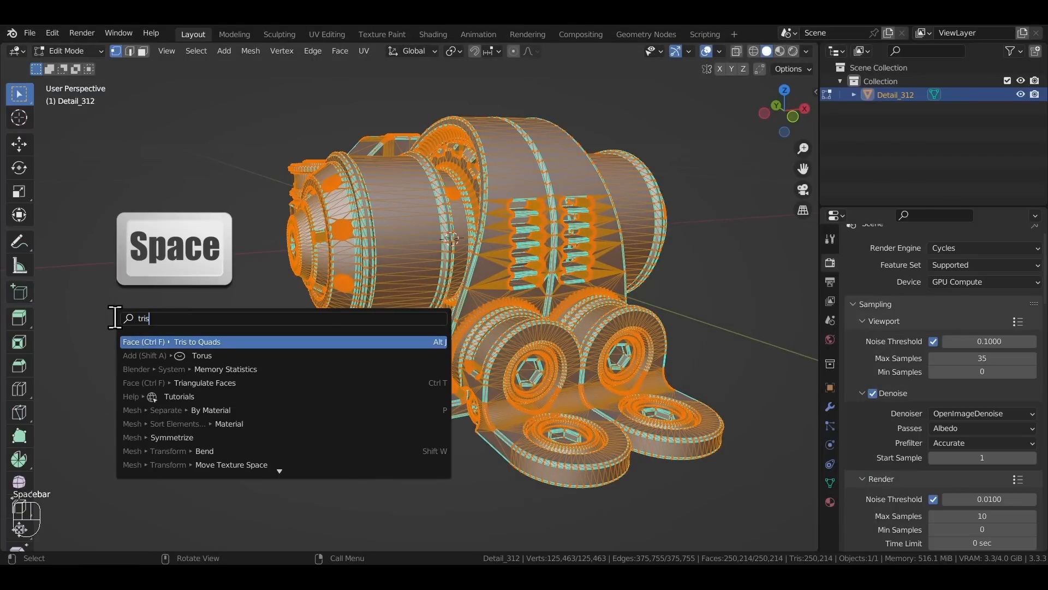
{"action": "left_click", "coordinate": [224, 343]}
- Test face loop selection around the cylinders in face mode and examine the converted topology around the vent slots
{"action": "middle_click_drag", "start_coordinate": [357, 290], "coordinate": [369, 293], "text": "shift"}
{"action": "scroll", "coordinate": [381, 296], "scroll_direction": "up", "scroll_amount": 3}
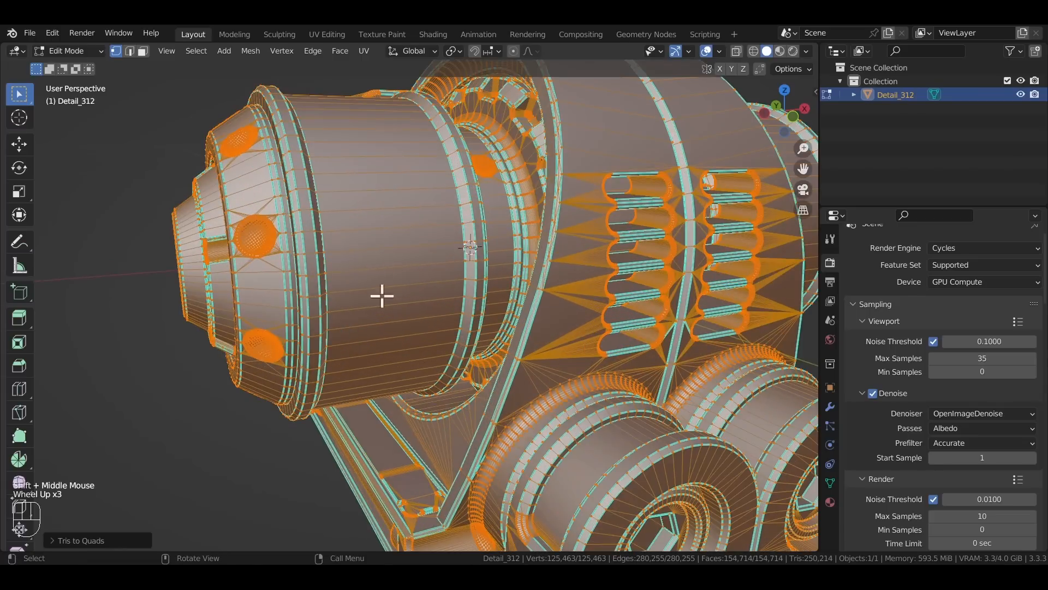
{"action": "left_click", "coordinate": [418, 214], "text": "alt"}
{"action": "key", "text": "3"}
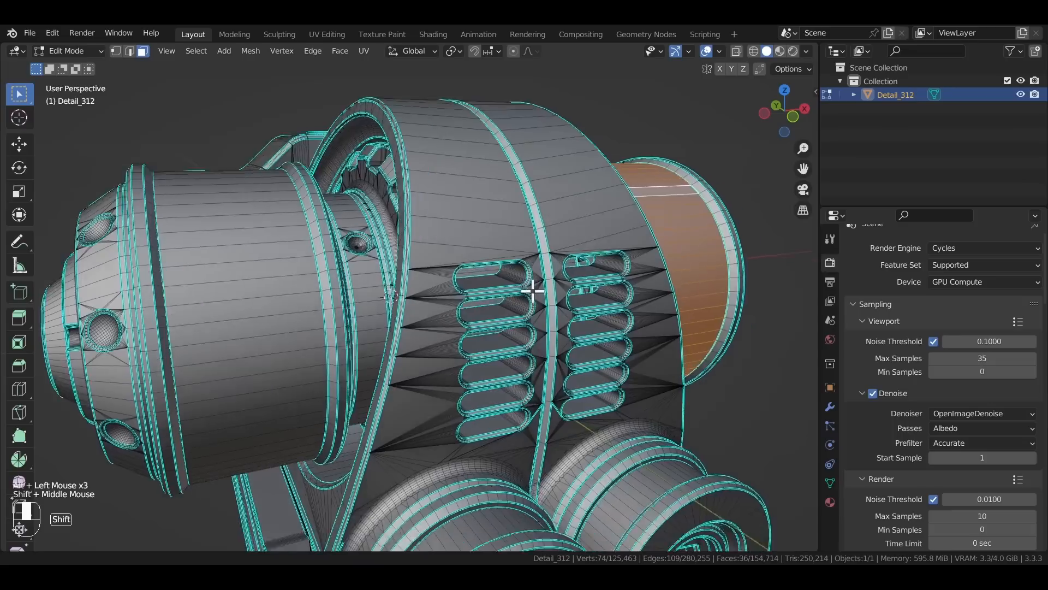
{"action": "middle_click_drag", "start_coordinate": [532, 287], "coordinate": [487, 271], "text": "shift"}
{"action": "scroll", "coordinate": [487, 272], "scroll_direction": "up", "scroll_amount": 5}
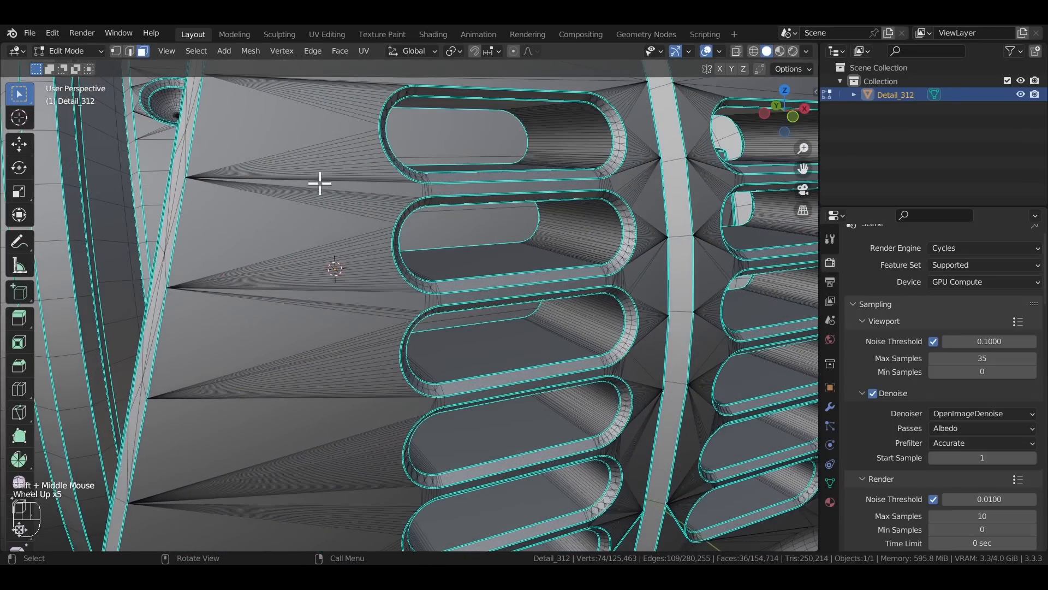
{"action": "middle_click_drag", "start_coordinate": [326, 145], "coordinate": [371, 209], "text": "shift"}
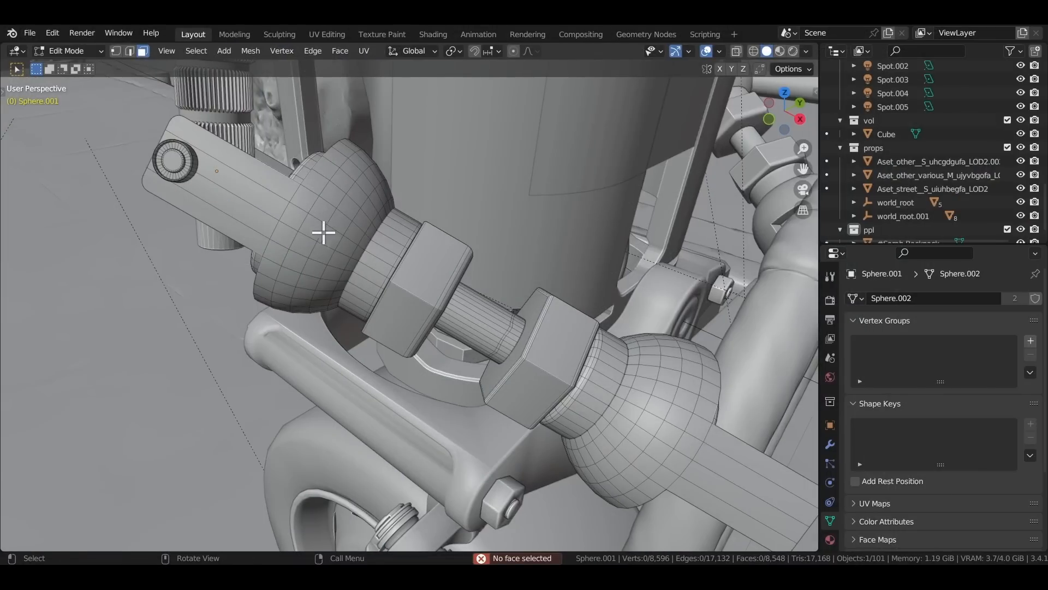
- Examine the Select Similar options for a face, a vertex and an edge on the ball-joint linkage, and return to face selection
{"action": "left_click", "coordinate": [323, 233]}
{"action": "key", "text": "shift+g"}
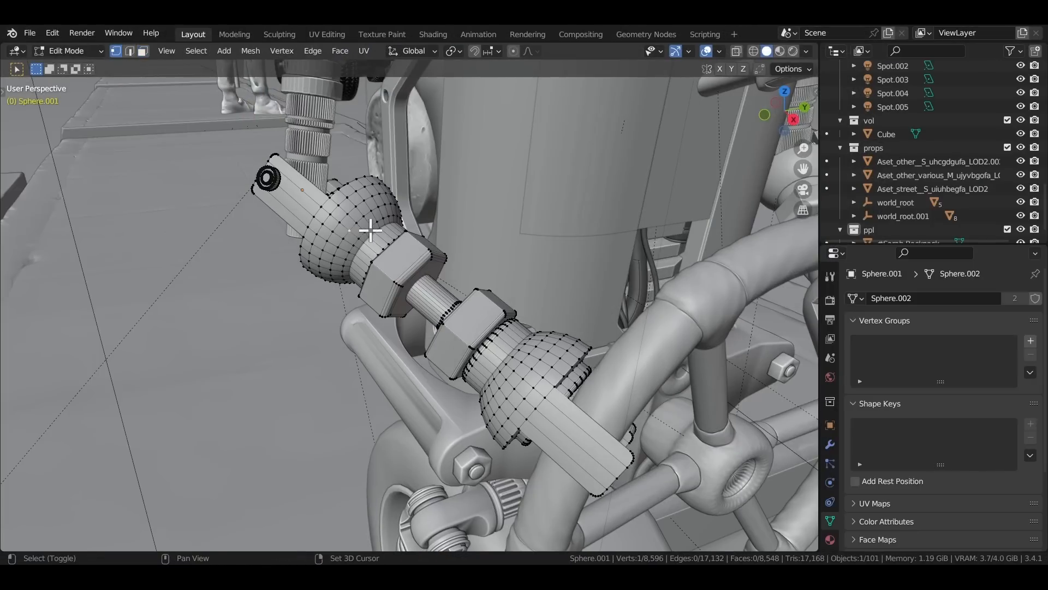
{"action": "key", "text": "shift+g"}
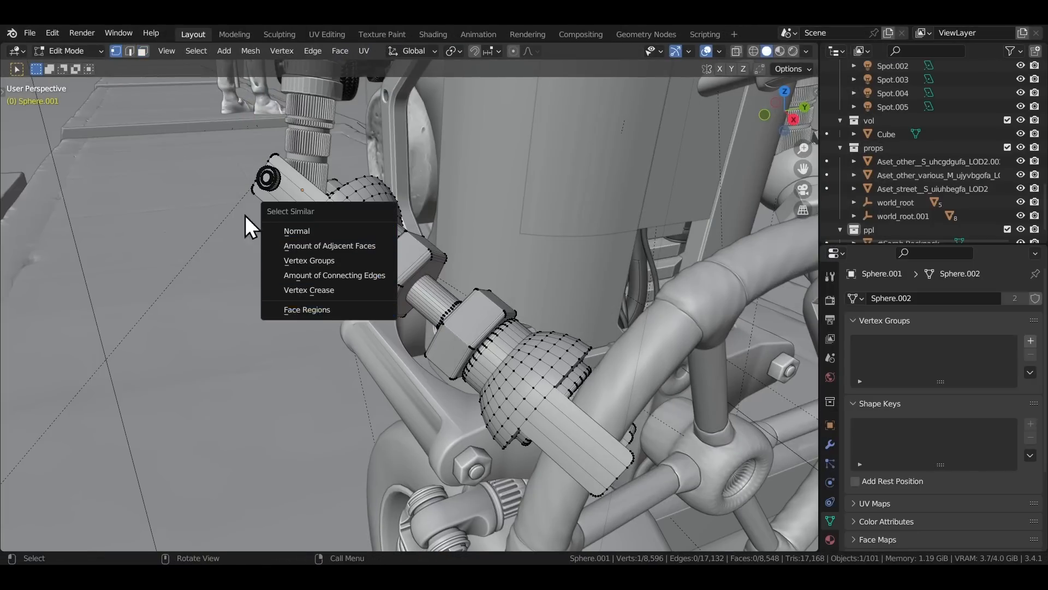
{"action": "key", "text": "2"}
{"action": "key", "text": "shift+g"}
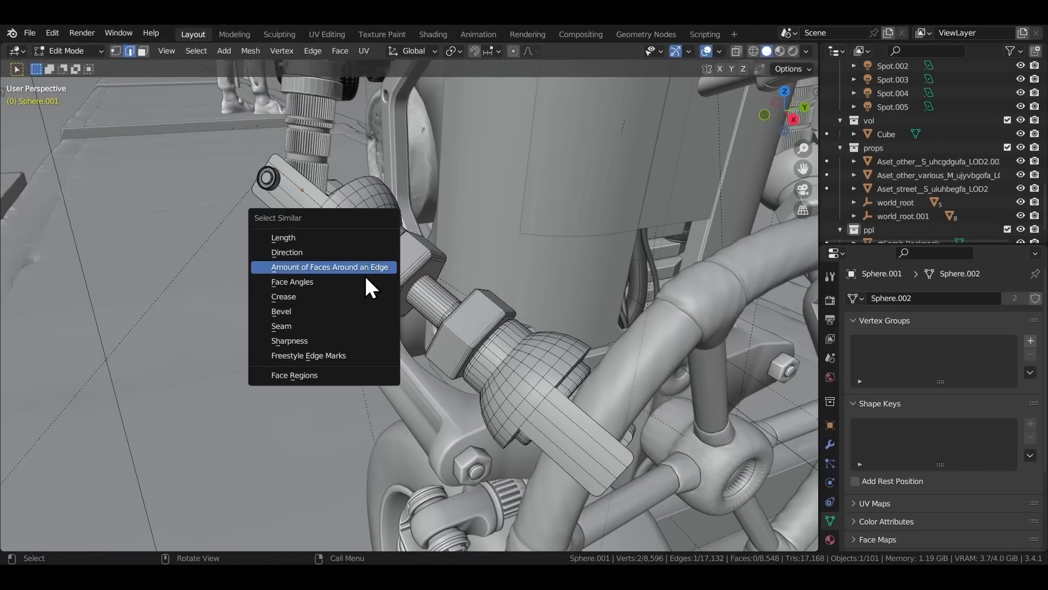
{"action": "left_click", "coordinate": [142, 51]}
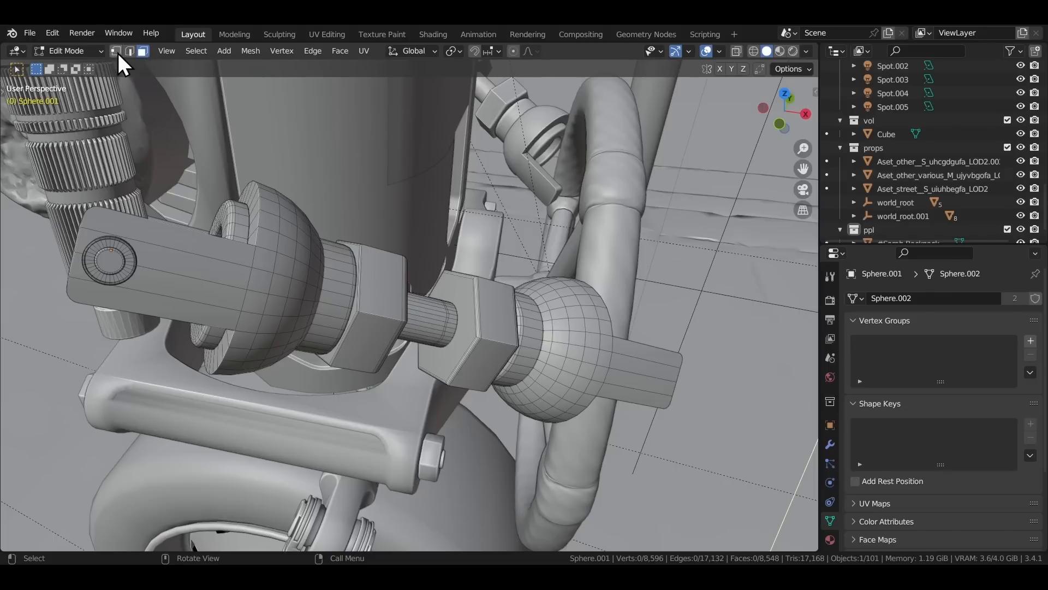
- Enable vertex selection and edge selection together on the ball-joint linkage mesh
{"action": "left_click", "coordinate": [116, 51]}
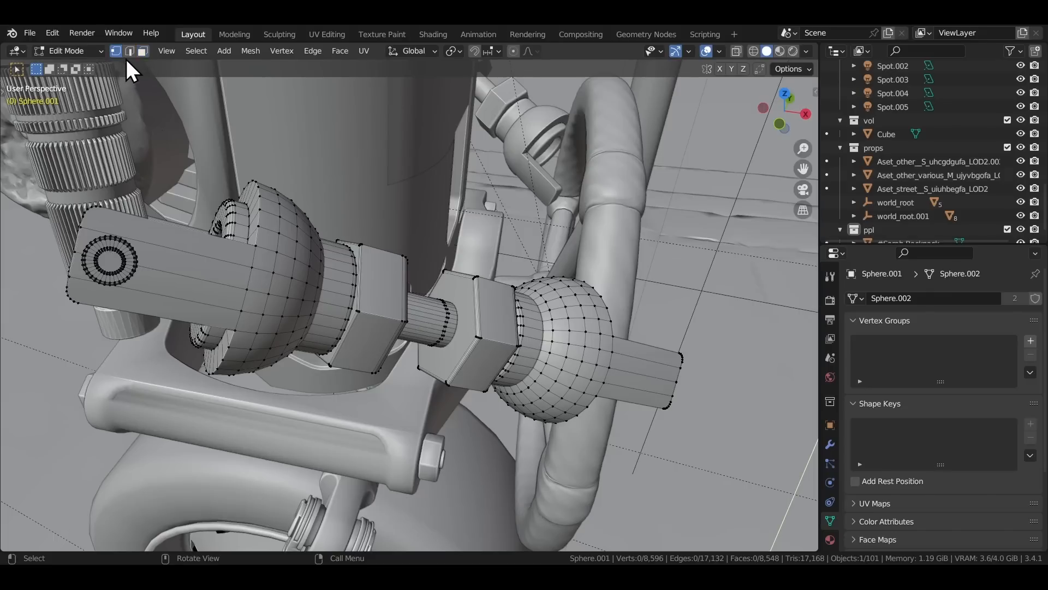
{"action": "left_click", "coordinate": [130, 51], "text": "shift"}
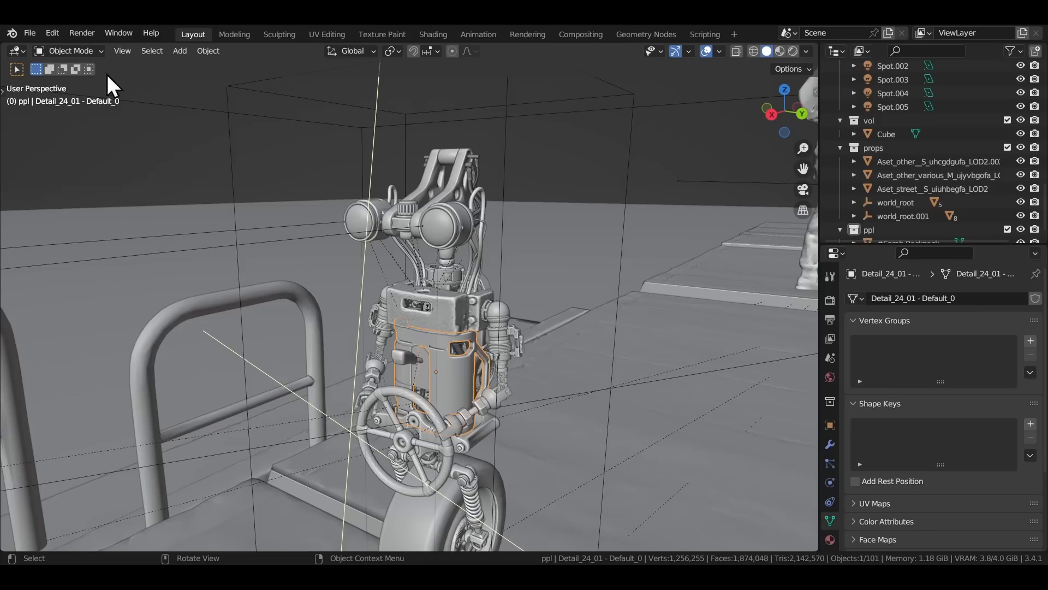
- Select the cube-shaped empty around the robot and use Select Grouped to select its children
{"action": "left_click", "coordinate": [491, 111]}
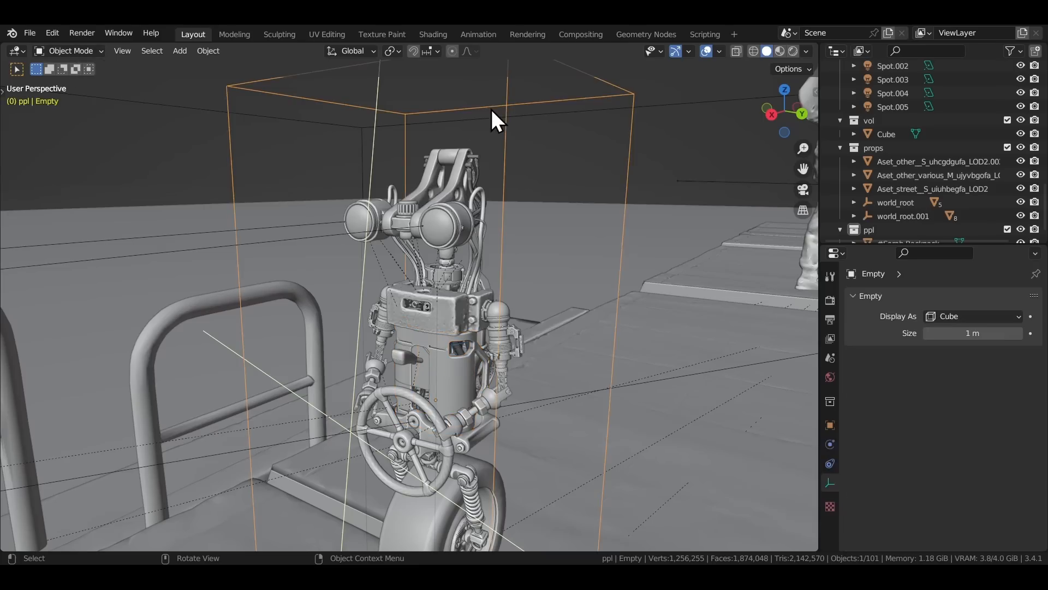
{"action": "key", "text": "shift+g"}
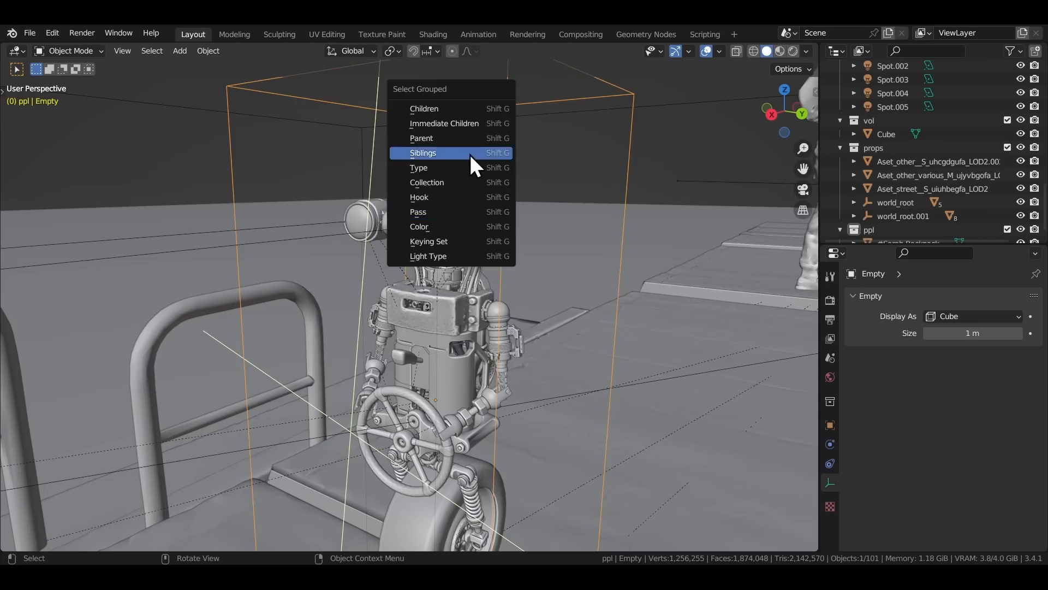
{"action": "left_click", "coordinate": [462, 112]}
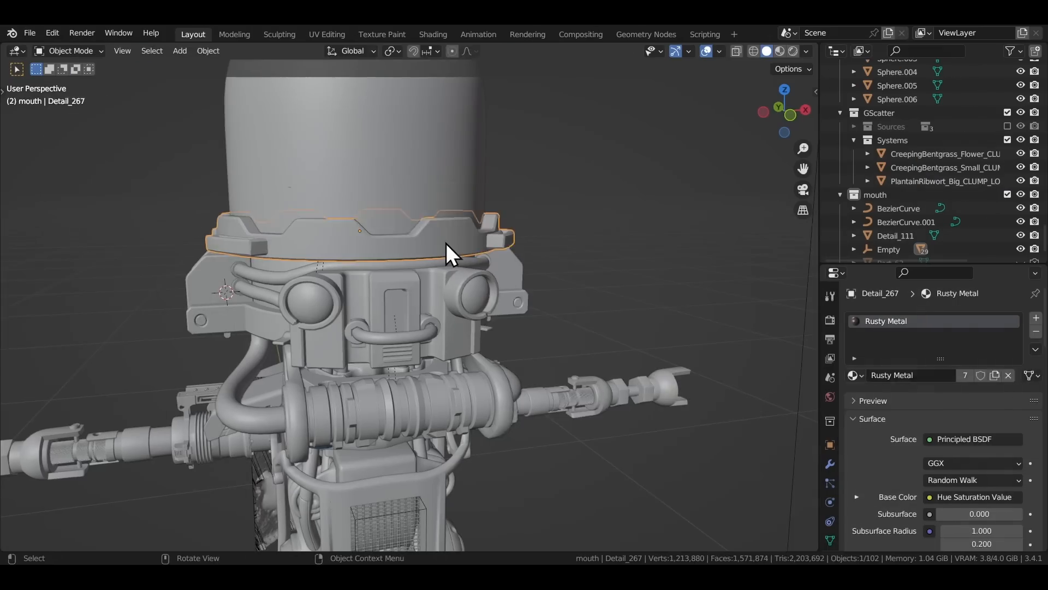
- Examine the face, edge and vertex operations available for a selected face of the Detail_267 ring in Edit Mode
{"action": "key", "text": "Tab"}
{"action": "middle_click_drag", "start_coordinate": [508, 236], "coordinate": [532, 225]}
{"action": "key", "text": "ctrl+f"}
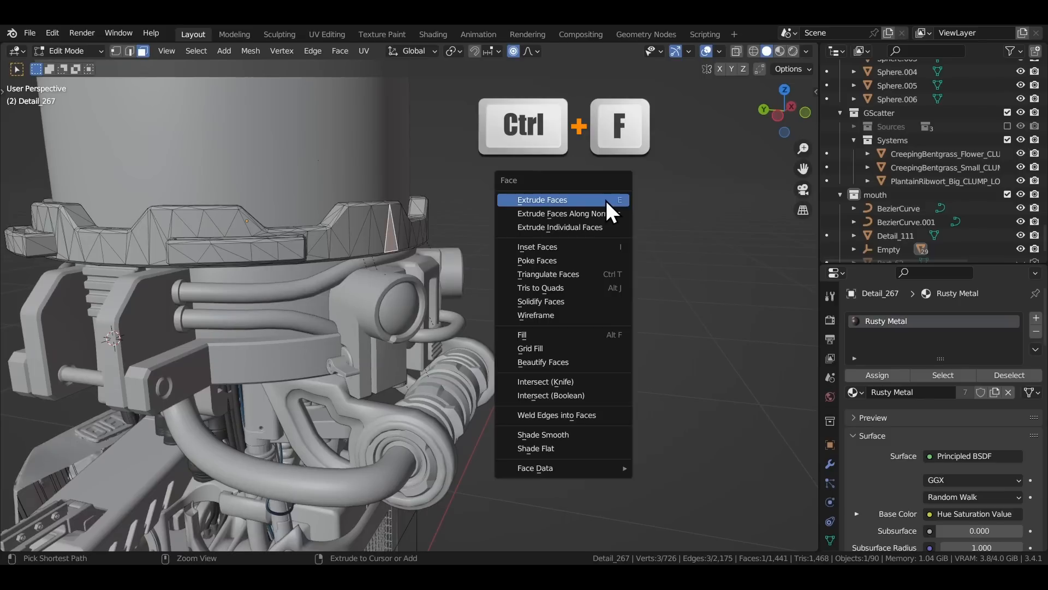
{"action": "mouse_move", "coordinate": [597, 465]}
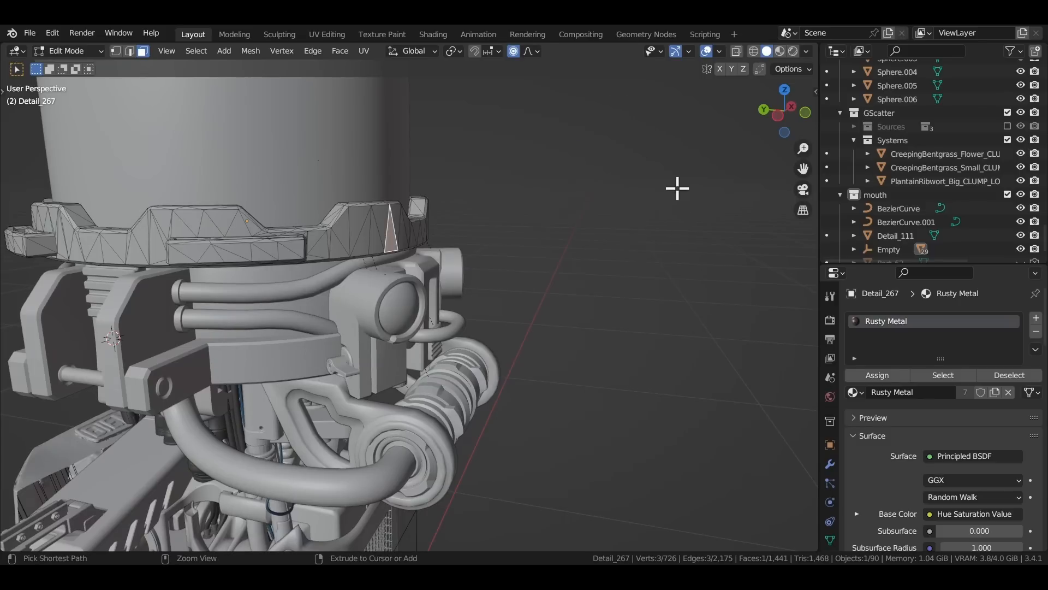
{"action": "key", "text": "ctrl+e"}
{"action": "key", "text": "ctrl+v"}
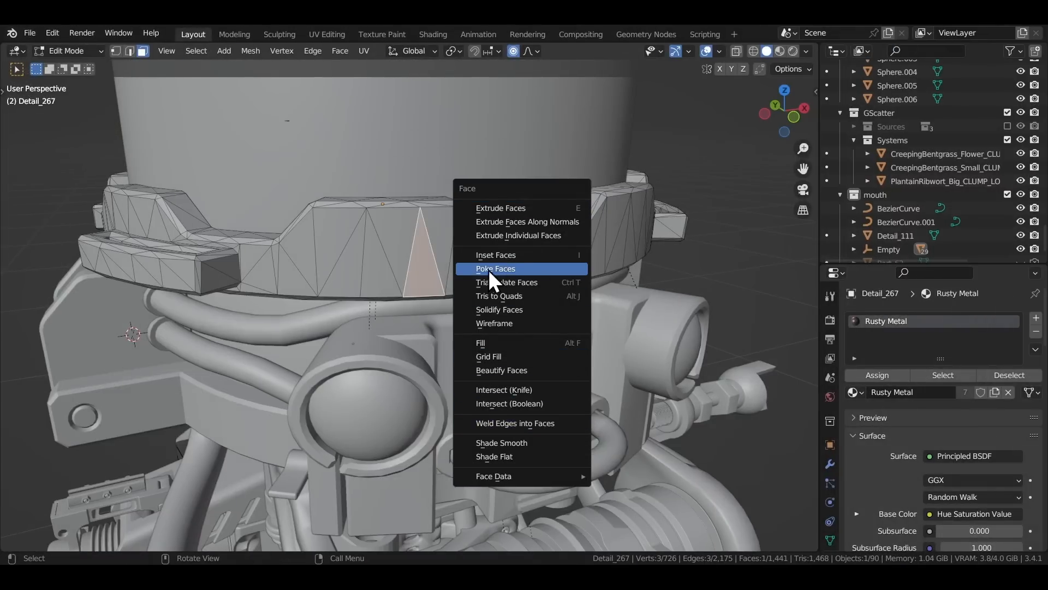
{"action": "left_click", "coordinate": [565, 269]}
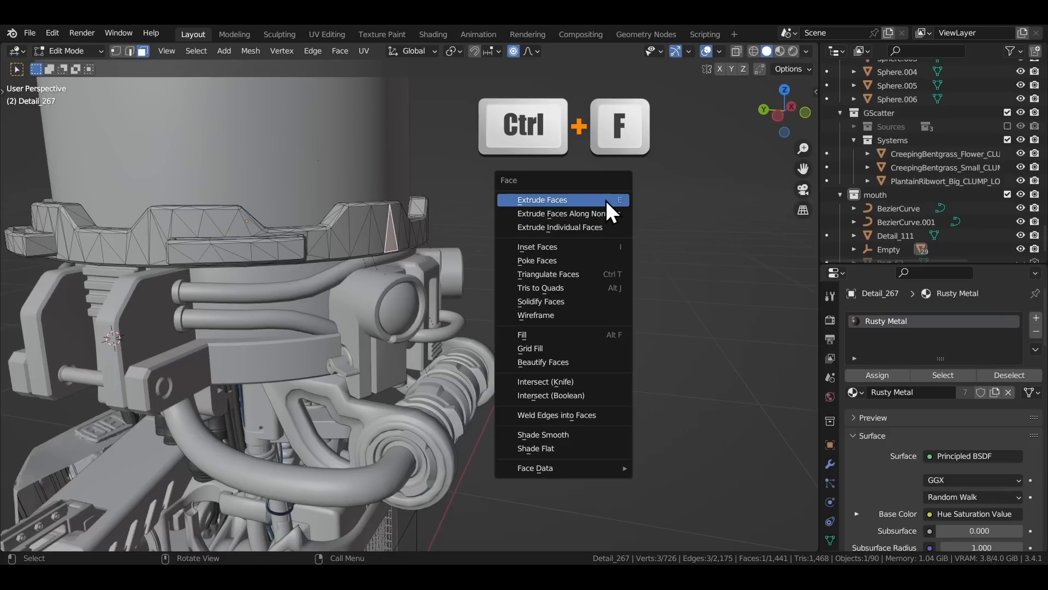
{"action": "key", "text": "ctrl+v"}
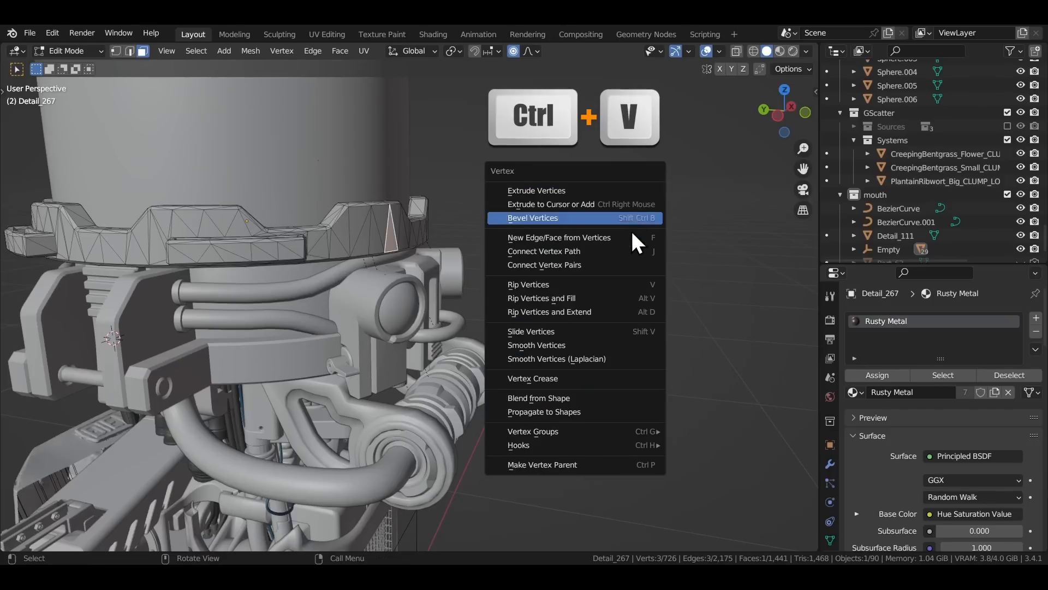
{"action": "key", "text": "ctrl+e"}
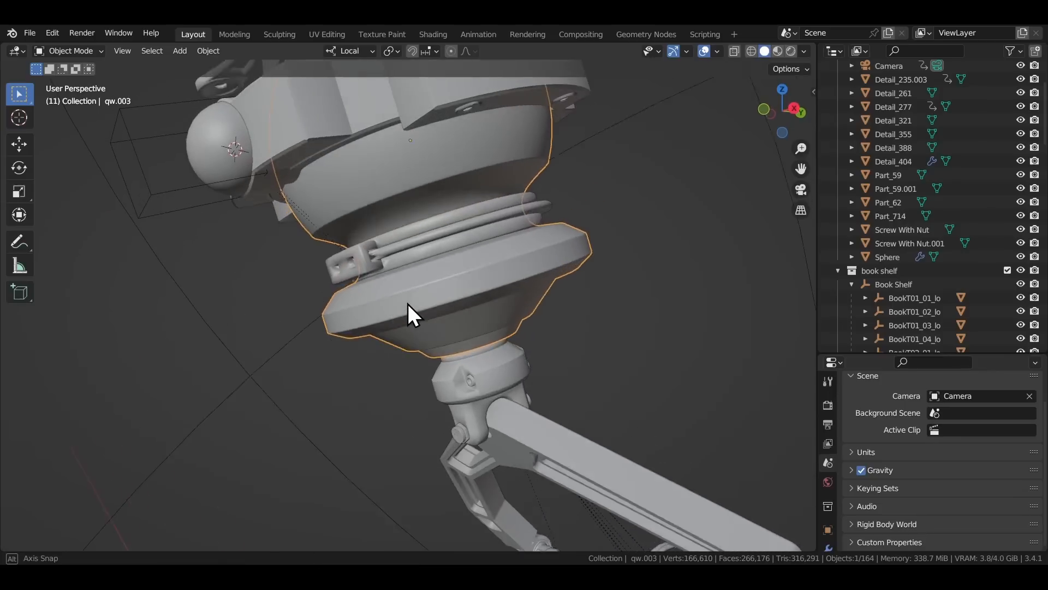
- Extrude the face loop around the widest band of qw.003 inward along its normals by about 0.03 m
{"action": "key", "text": "Tab"}
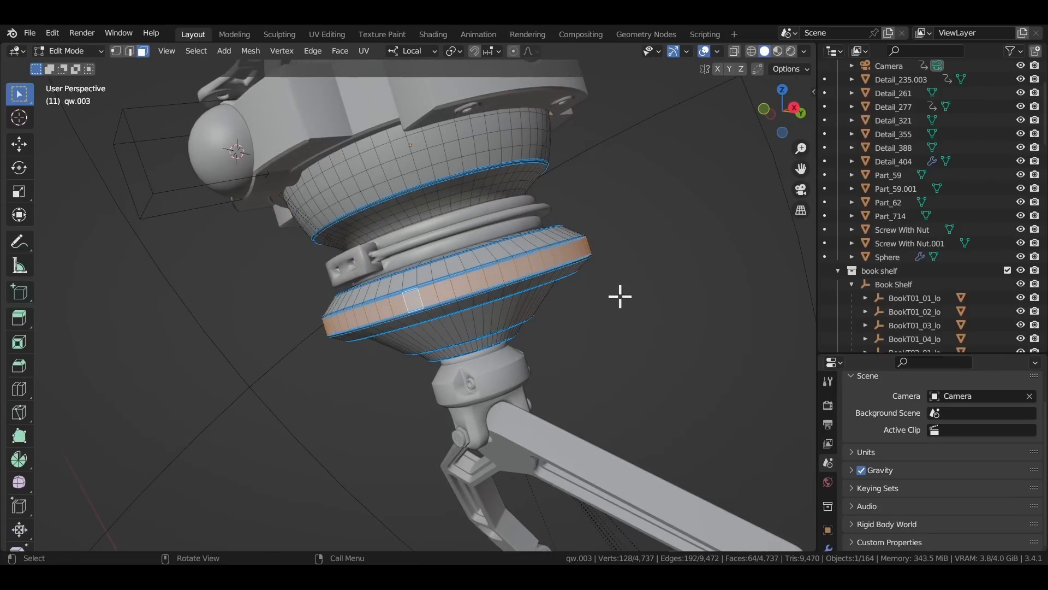
{"action": "key", "text": "alt+e"}
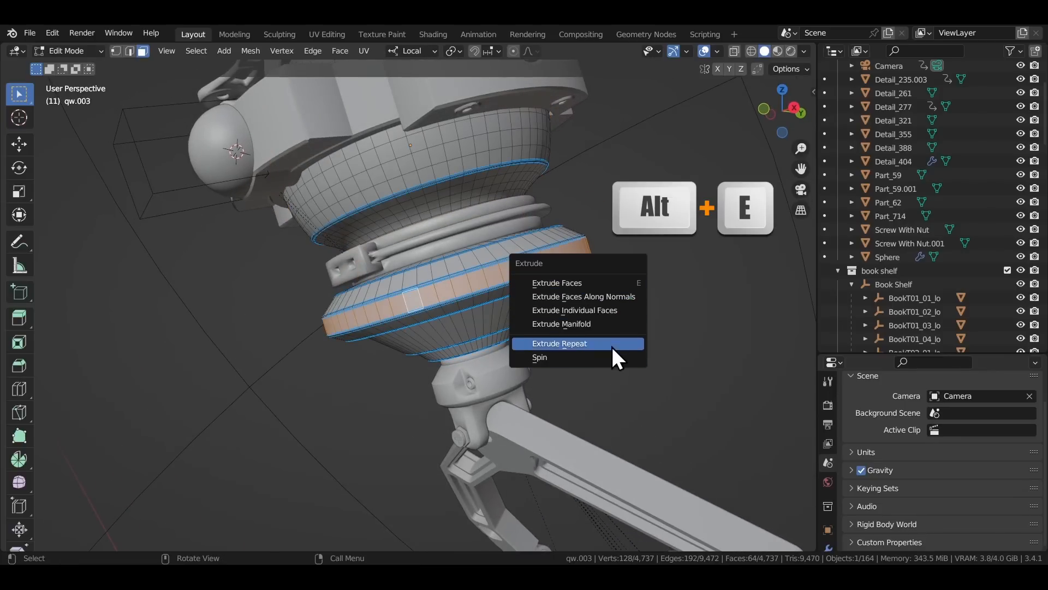
{"action": "left_click", "coordinate": [541, 300]}
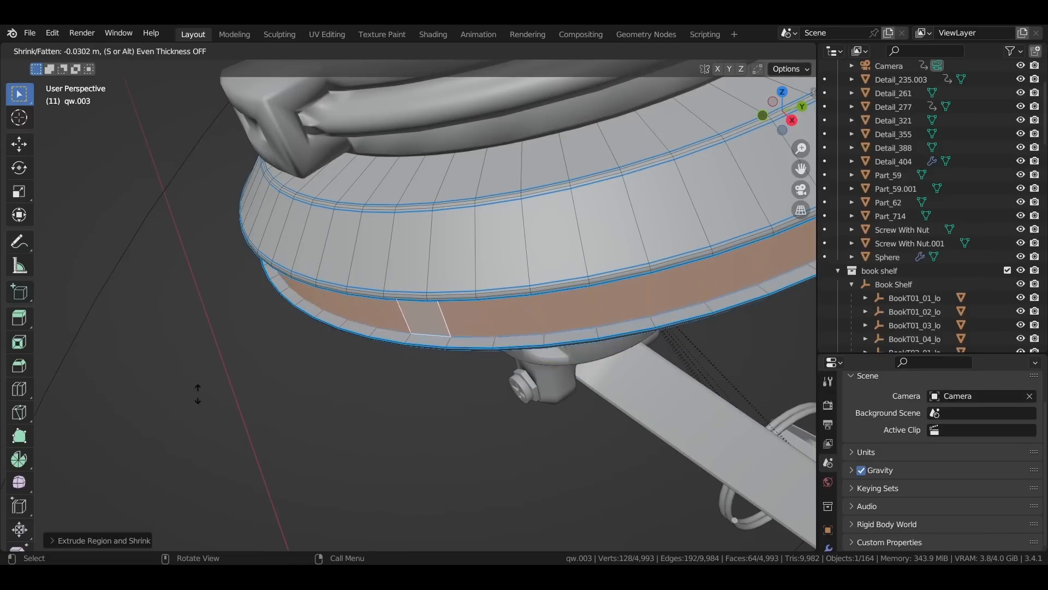
{"action": "left_click", "coordinate": [274, 429]}
- Loop-select the face band above the new groove on qw.003 and extrude it
{"action": "left_click", "coordinate": [390, 255], "text": "alt"}
{"action": "key", "text": "alt+e"}
{"action": "left_click", "coordinate": [393, 264]}
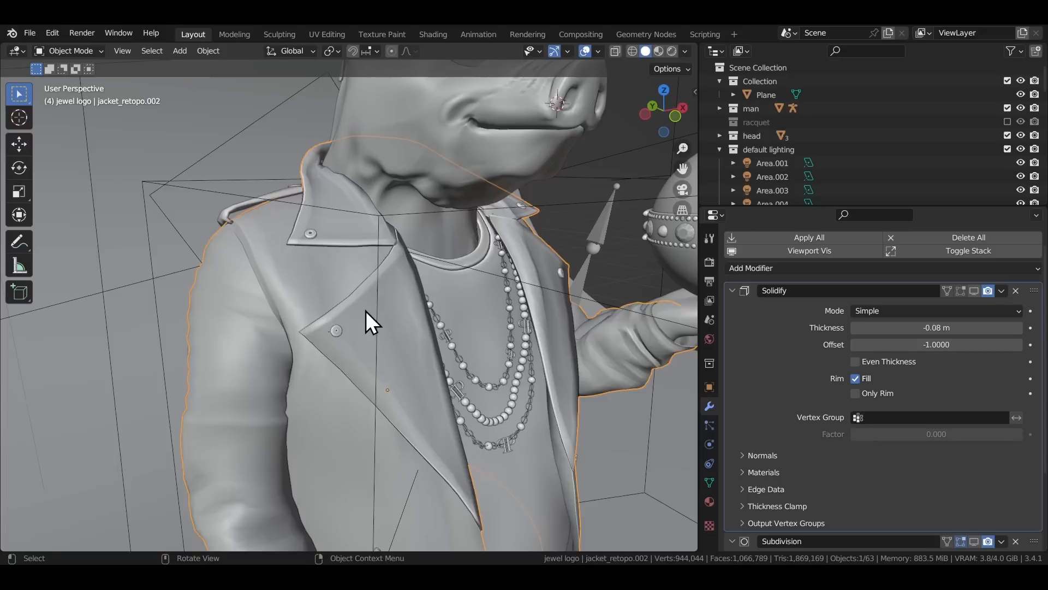
- Enter Edit Mode on the jacket and select the linked faces starting from the sleeve
{"action": "middle_click_drag", "start_coordinate": [366, 310], "coordinate": [294, 298]}
{"action": "key", "text": "Tab"}
{"action": "key", "text": "l"}
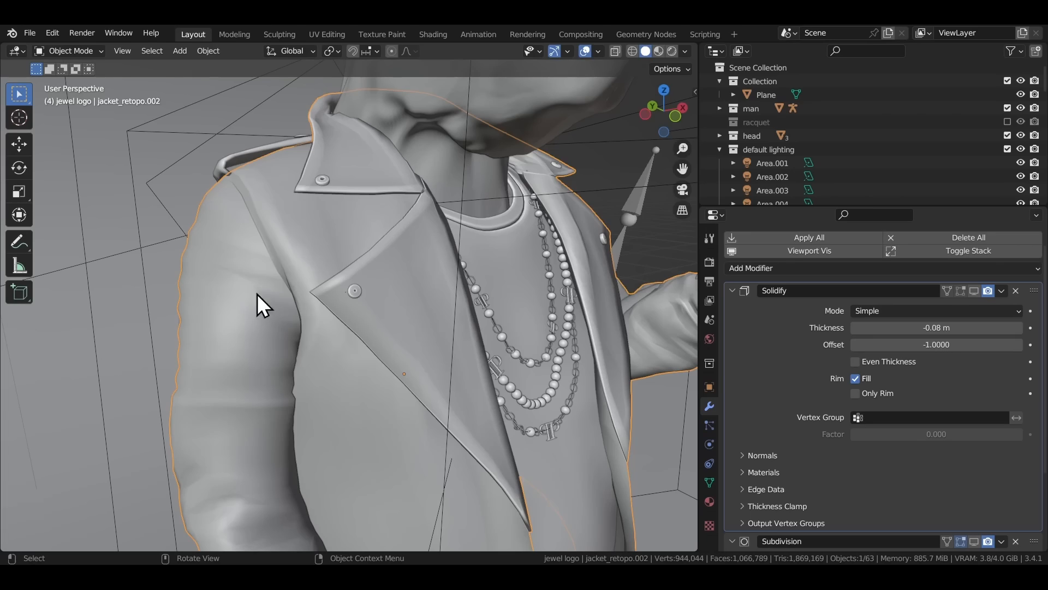
{"action": "key", "text": "Tab"}
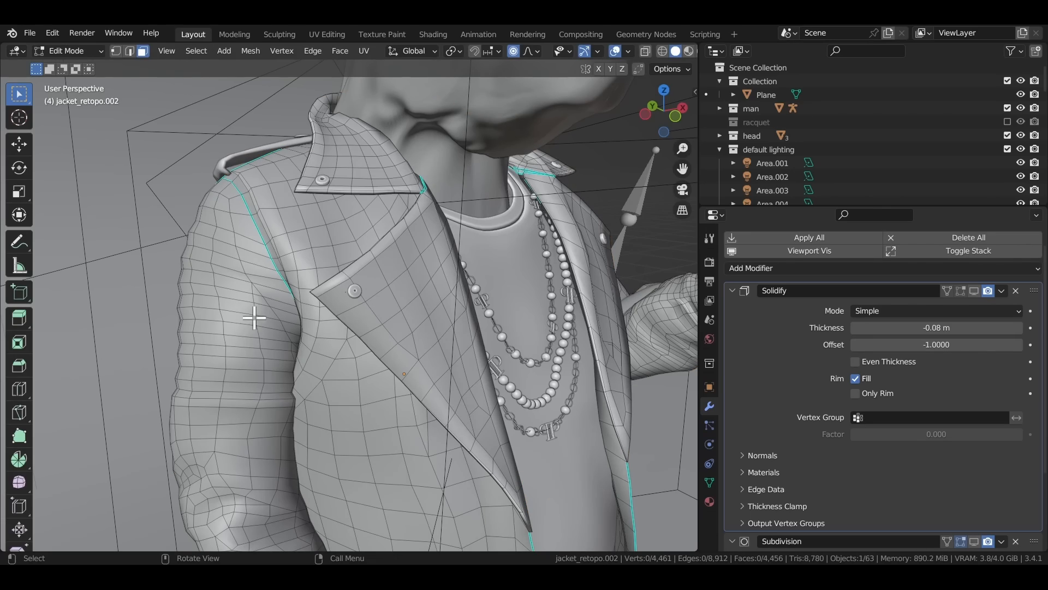
{"action": "key", "text": "l"}
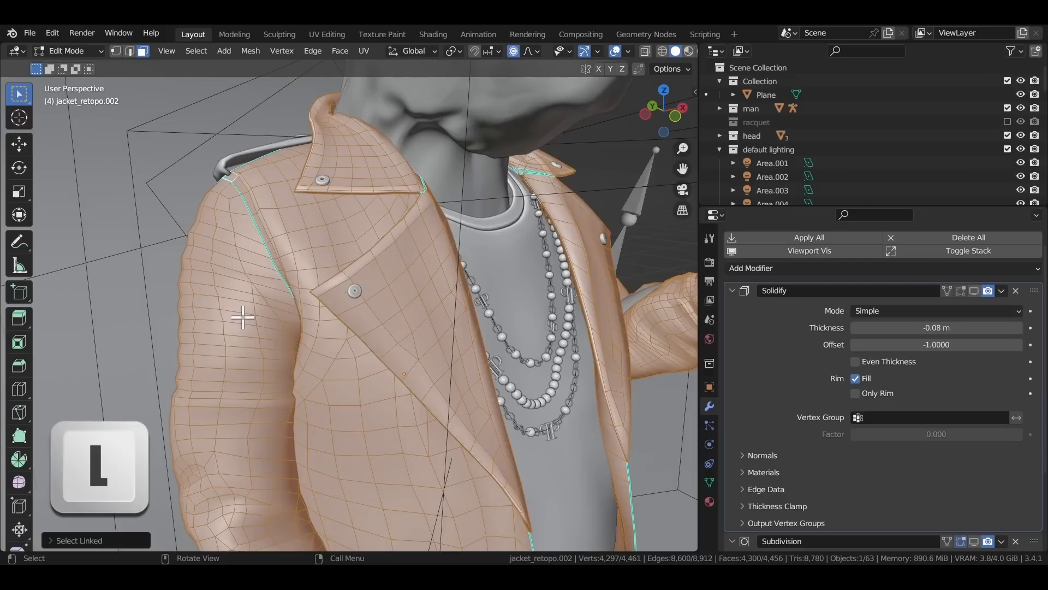
- Try the Select Linked delimit options Normal, Material, Seam, Sharp and UVs on the jacket
{"action": "left_click", "coordinate": [77, 539]}
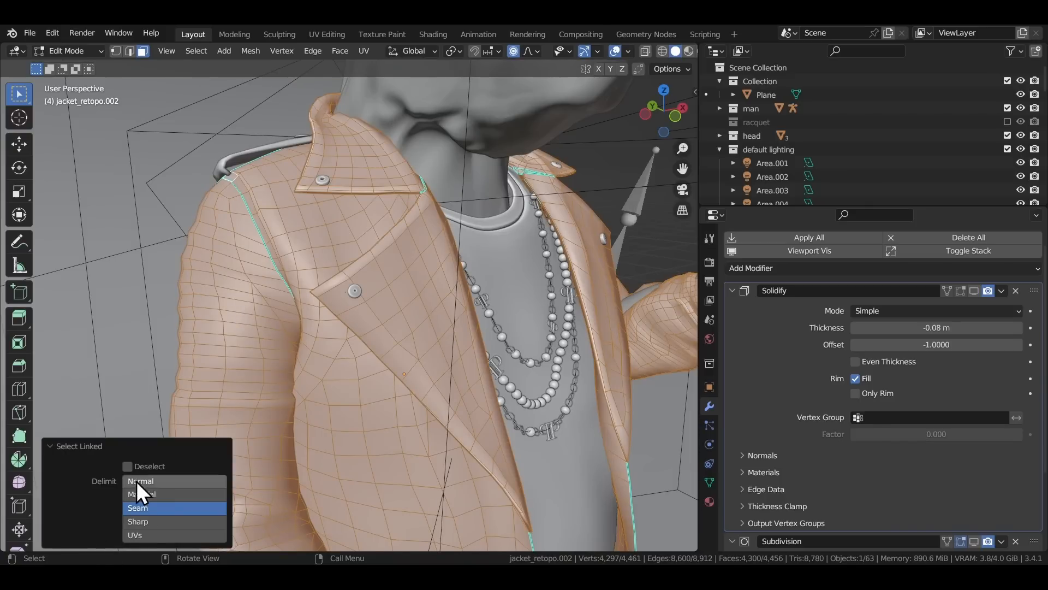
{"action": "left_click", "coordinate": [137, 480]}
{"action": "left_click", "coordinate": [421, 388]}
{"action": "left_click", "coordinate": [440, 420]}
{"action": "left_click", "coordinate": [467, 465]}
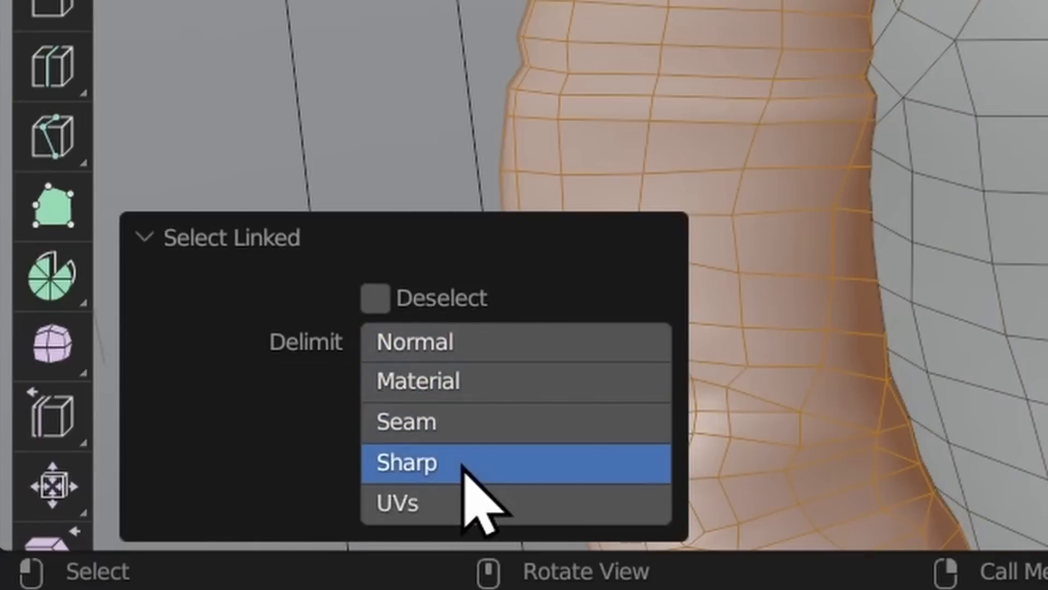
{"action": "left_click", "coordinate": [467, 502]}
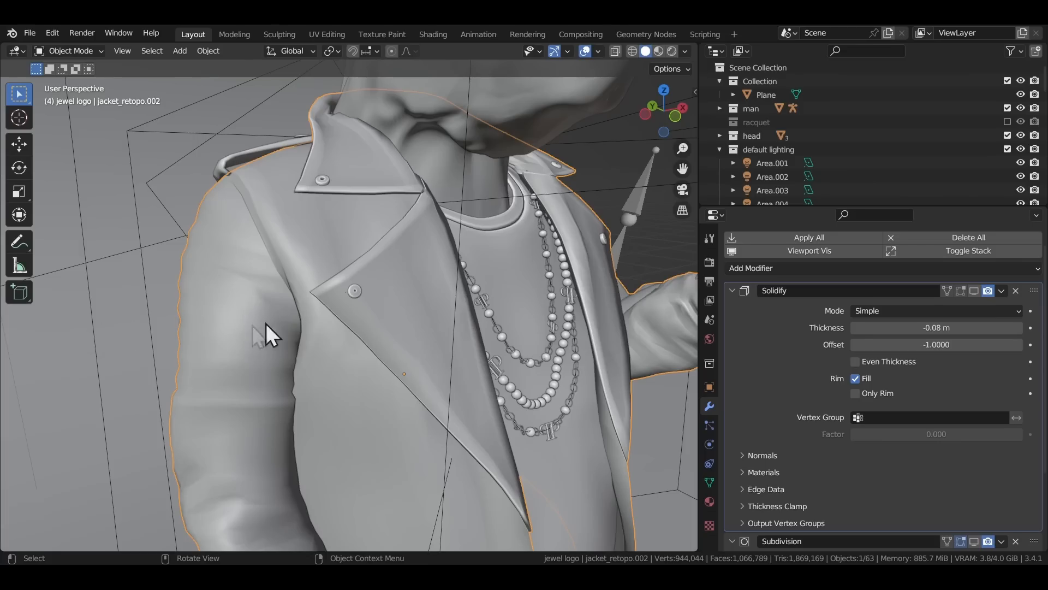
- Select the jacket's linked faces again in Edit Mode and try the delimits Normal, Material, Seam and Sharp
{"action": "key", "text": "Tab"}
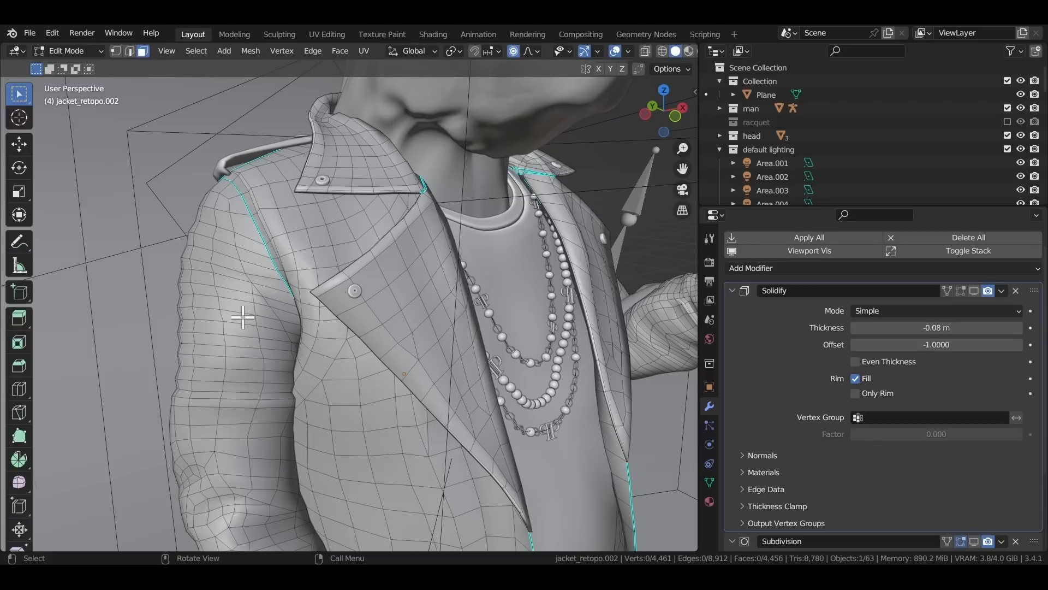
{"action": "key", "text": "l"}
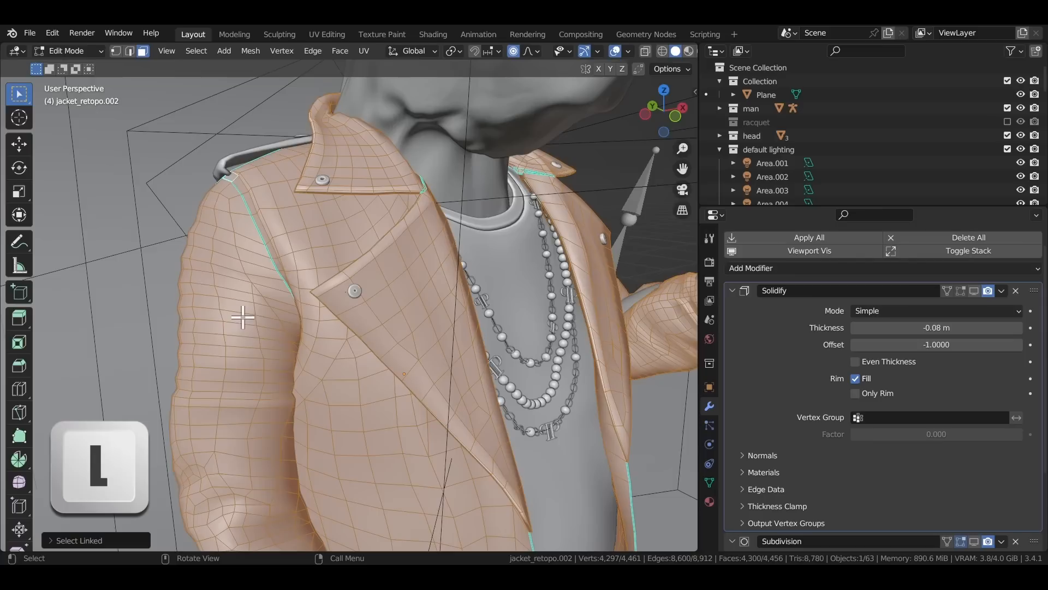
{"action": "left_click", "coordinate": [58, 541]}
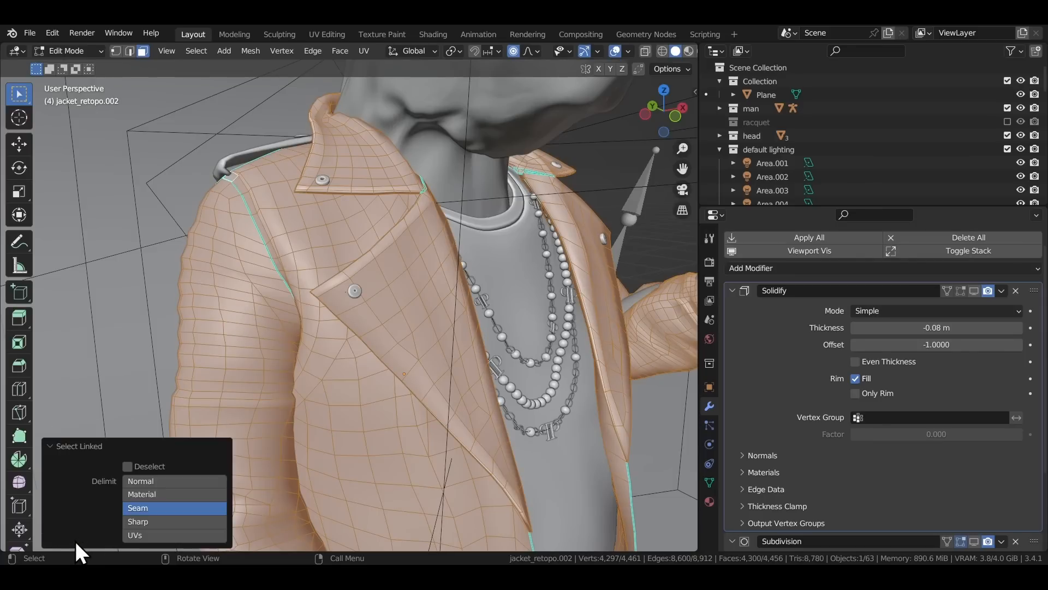
{"action": "left_click", "coordinate": [137, 480]}
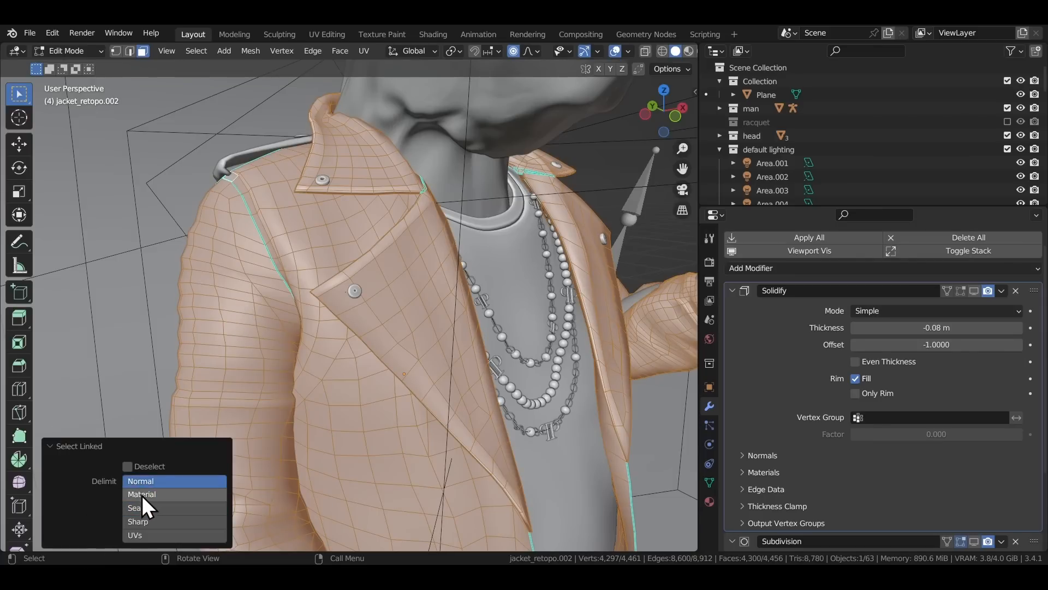
{"action": "left_click", "coordinate": [142, 496]}
{"action": "left_click", "coordinate": [150, 507]}
{"action": "left_click", "coordinate": [156, 521]}
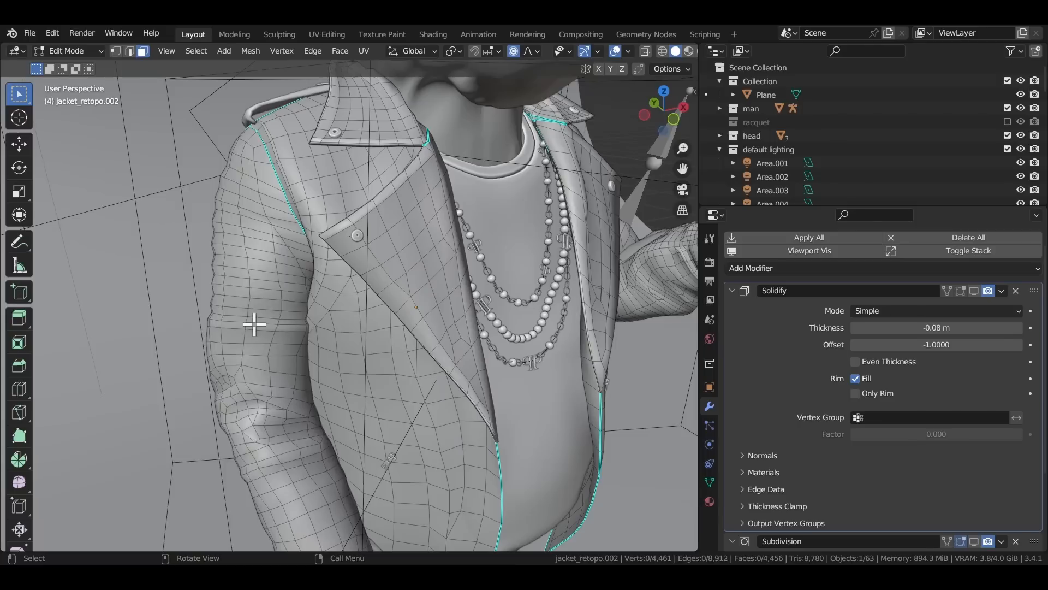
- Select the jacket's sleeve and front lapel as linked faces delimited by UVs
{"action": "key", "text": "l"}
{"action": "key", "text": "l"}
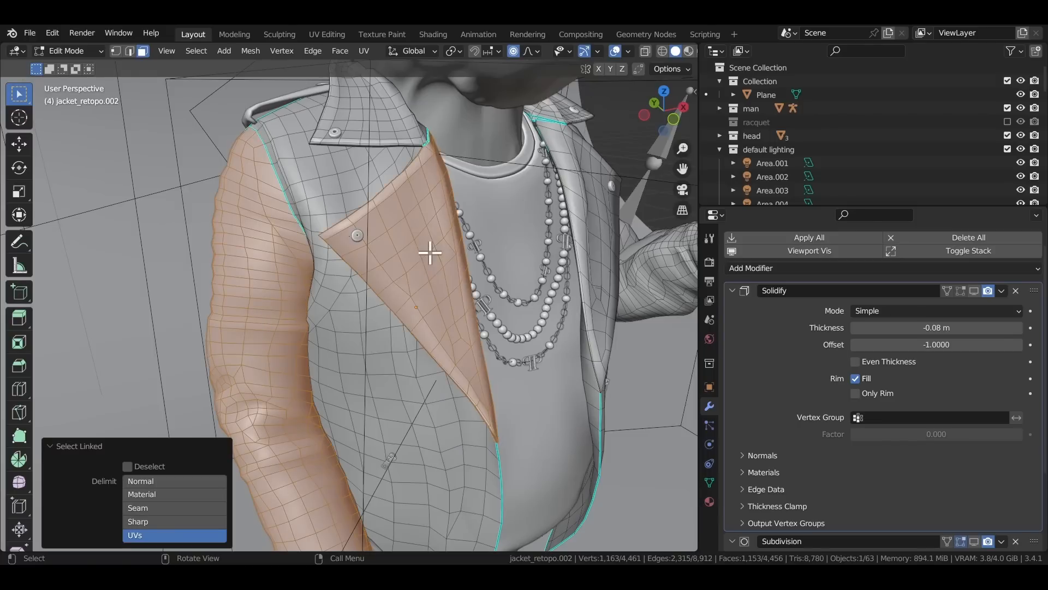
{"action": "middle_click_drag", "start_coordinate": [380, 126], "coordinate": [322, 137]}
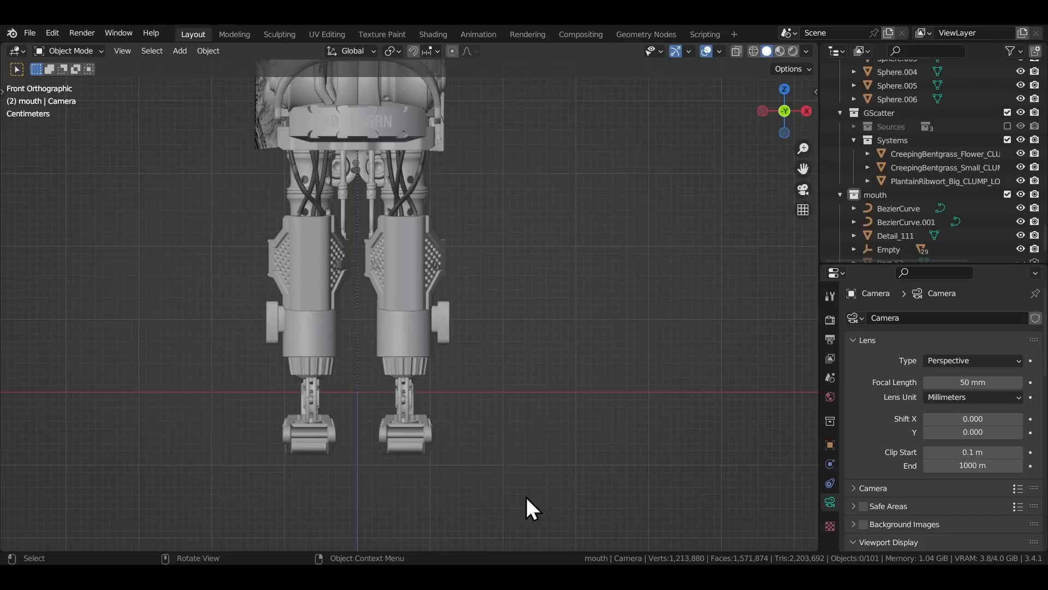
- Delete all parts of the robot's leg on the positive X side
{"action": "left_click_drag", "start_coordinate": [526, 497], "coordinate": [364, 198]}
{"action": "key", "text": "x"}
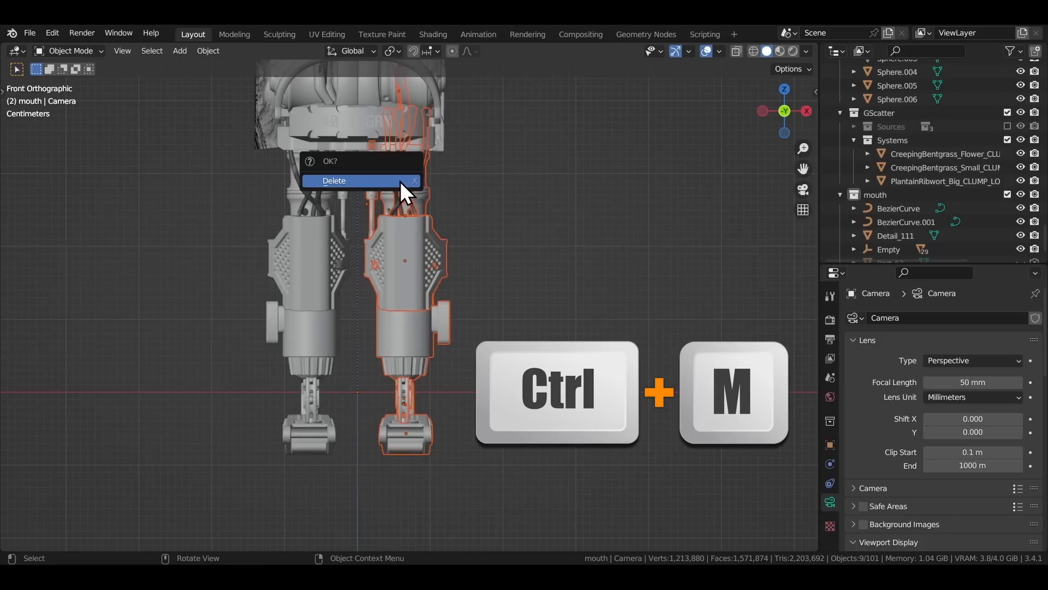
{"action": "left_click", "coordinate": [401, 181]}
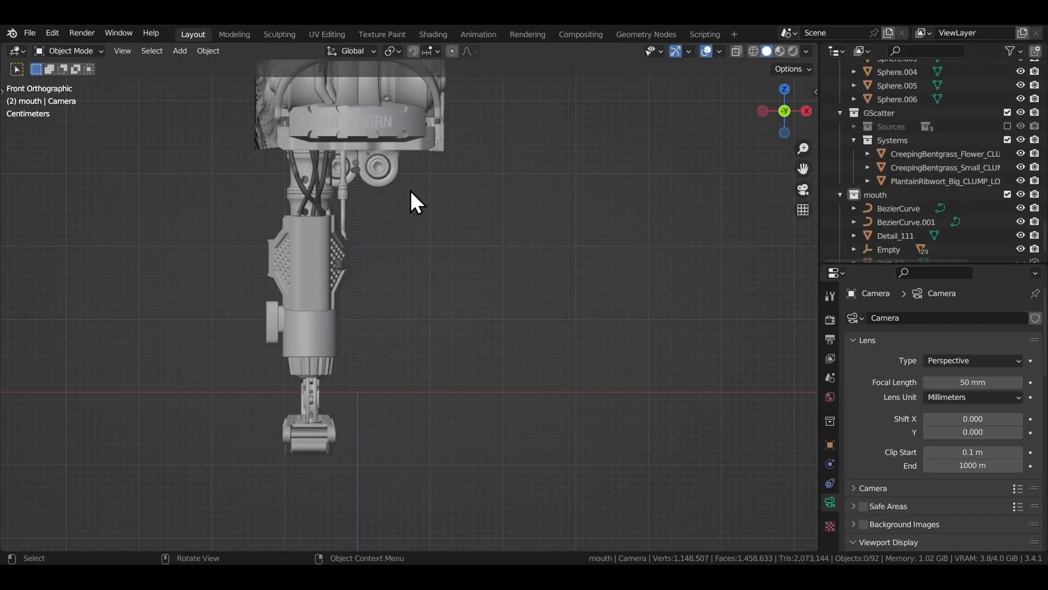
- Make a linked duplicate of the remaining leg and place it about 0.15 m along the X axis
{"action": "scroll", "coordinate": [411, 191], "scroll_direction": "down", "scroll_amount": 1}
{"action": "middle_click_drag", "start_coordinate": [411, 191], "coordinate": [466, 233], "text": "shift"}
{"action": "left_click_drag", "start_coordinate": [457, 498], "coordinate": [299, 262]}
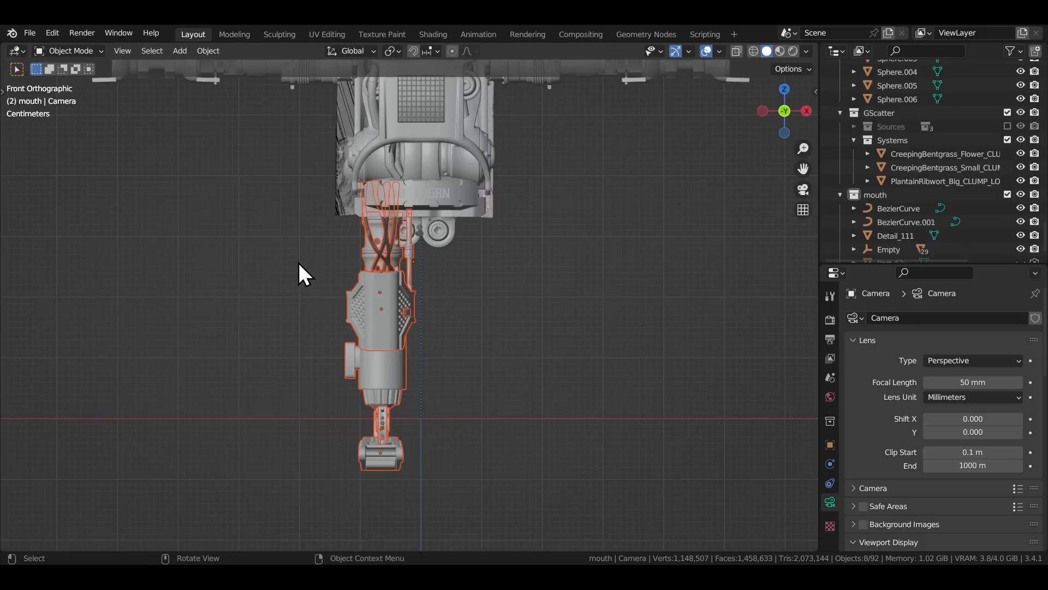
{"action": "key", "text": "alt+d"}
{"action": "key", "text": "x"}
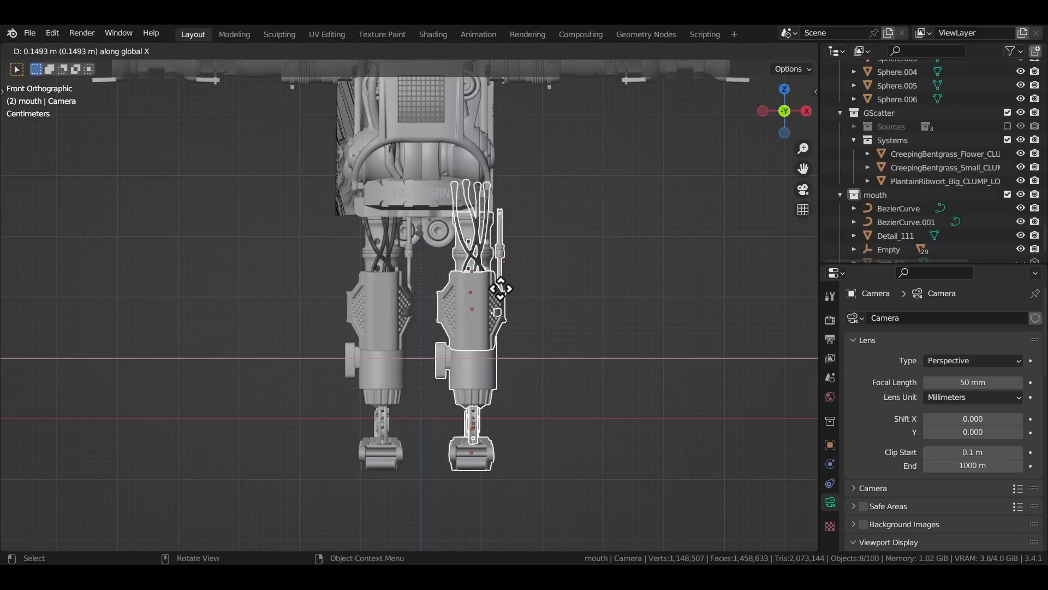
{"action": "left_click", "coordinate": [503, 300]}
- Mirror the duplicated leg by scaling it -1 along X and move it along the X axis
{"action": "type", "text": "sx"}
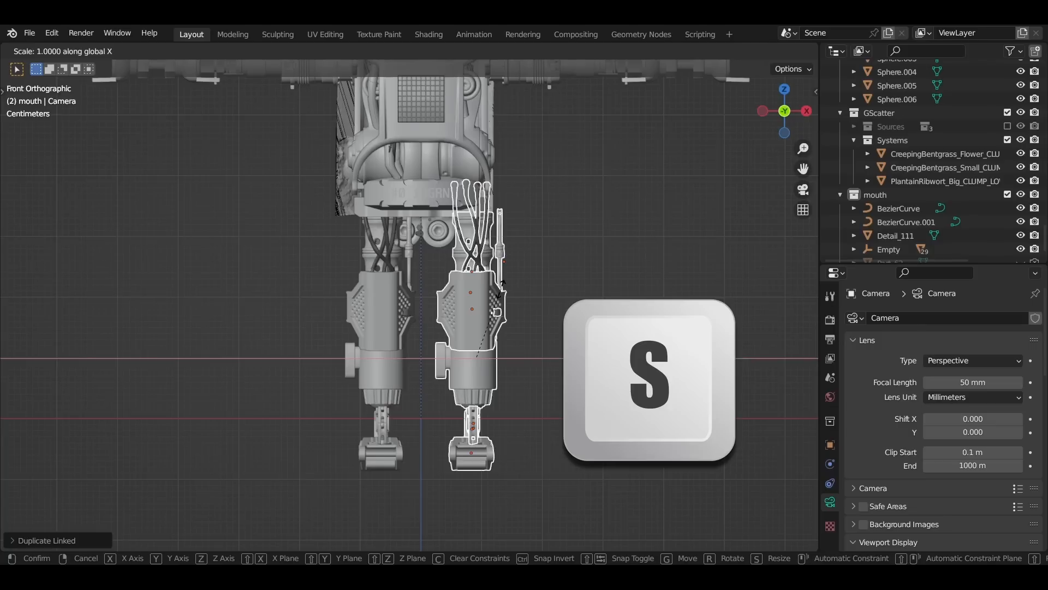
{"action": "type", "text": "-1"}
{"action": "left_click", "coordinate": [501, 290]}
{"action": "key", "text": "g"}
{"action": "key", "text": "x"}
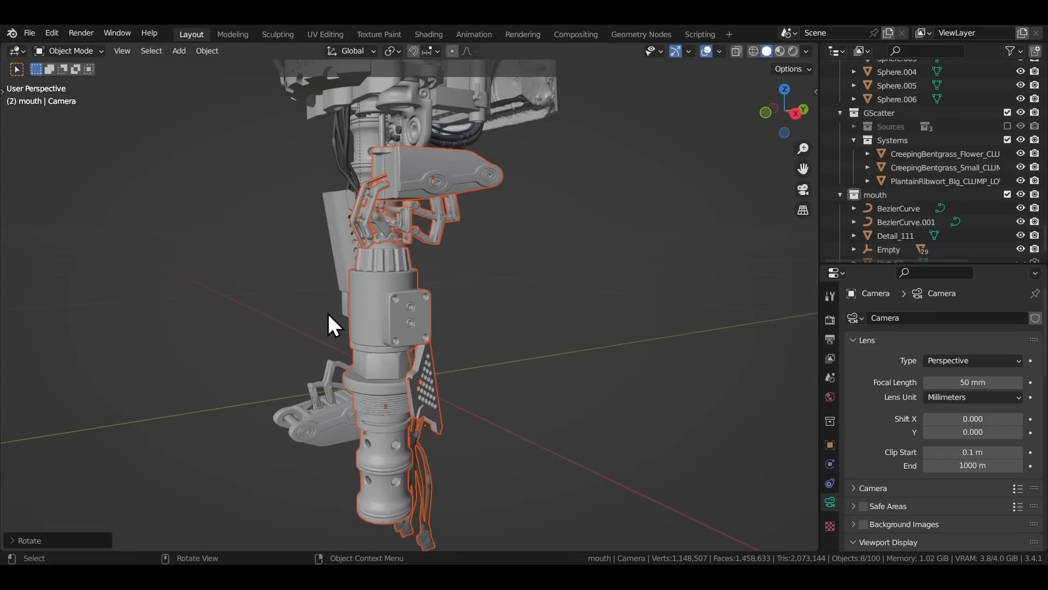
- Rotate the duplicated leg 180° about the global X axis
{"action": "type", "text": "rx180"}
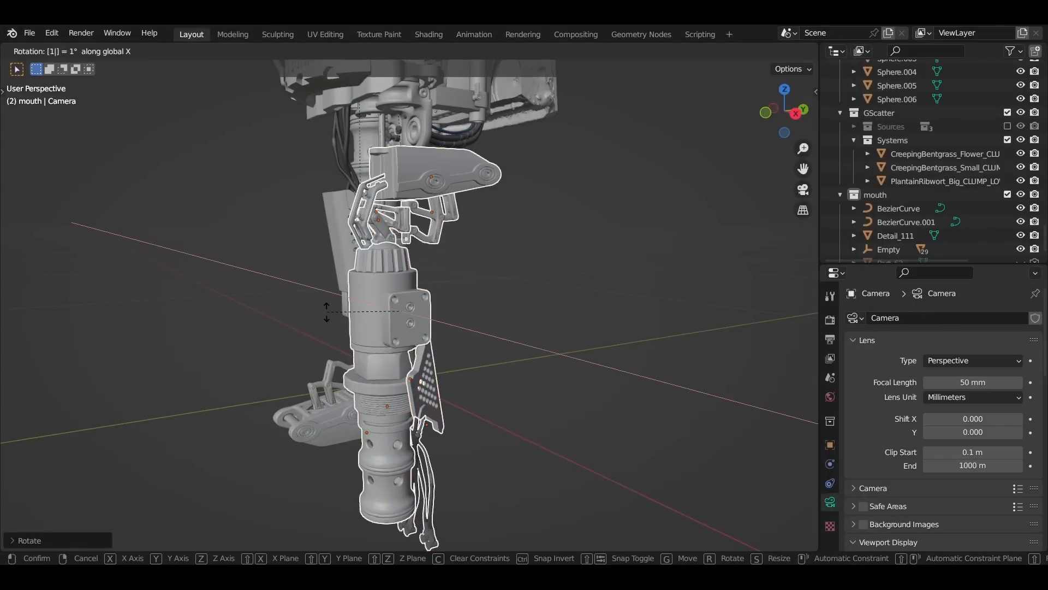
{"action": "key", "text": "Return"}
{"action": "middle_click_drag", "start_coordinate": [328, 314], "coordinate": [431, 326]}
- Select all parts of the robot's remaining leg in front view and place a linked duplicate beside it along the X axis
{"action": "key", "text": "KP_1"}
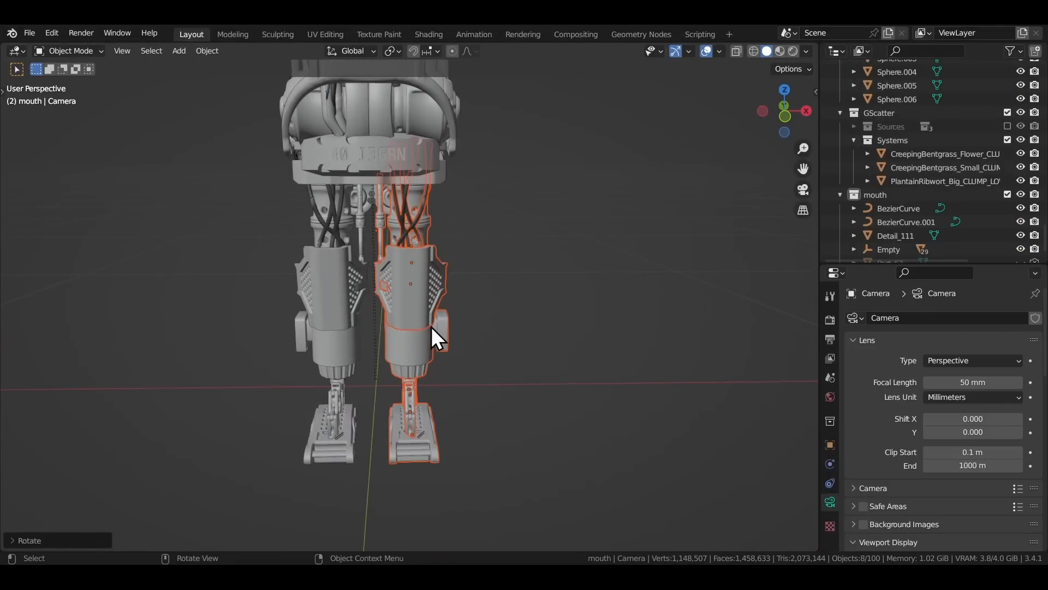
{"action": "key", "text": "b"}
{"action": "left_click_drag", "start_coordinate": [459, 502], "coordinate": [257, 279]}
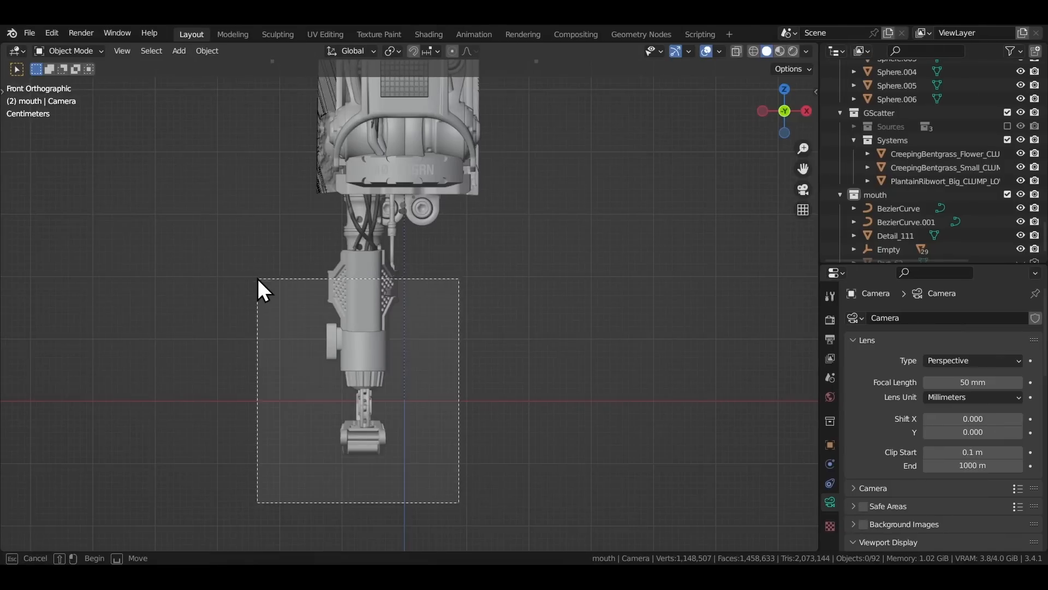
{"action": "key", "text": "shift+d"}
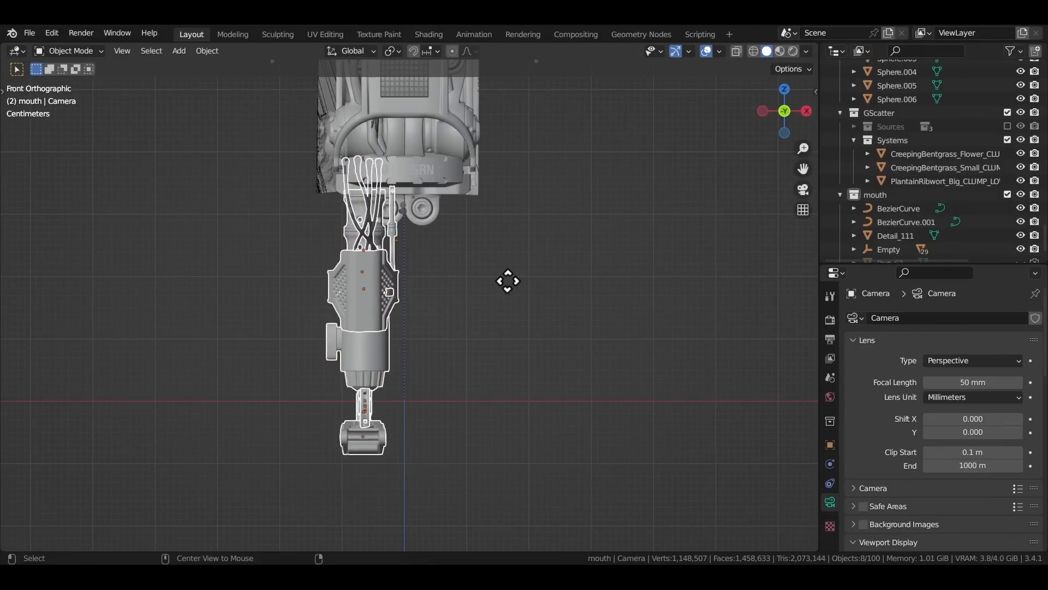
{"action": "key", "text": "x"}
{"action": "left_click", "coordinate": [586, 291]}
- Mirror the duplicated leg along the X axis with the Mirror command
{"action": "key", "text": "ctrl+m"}
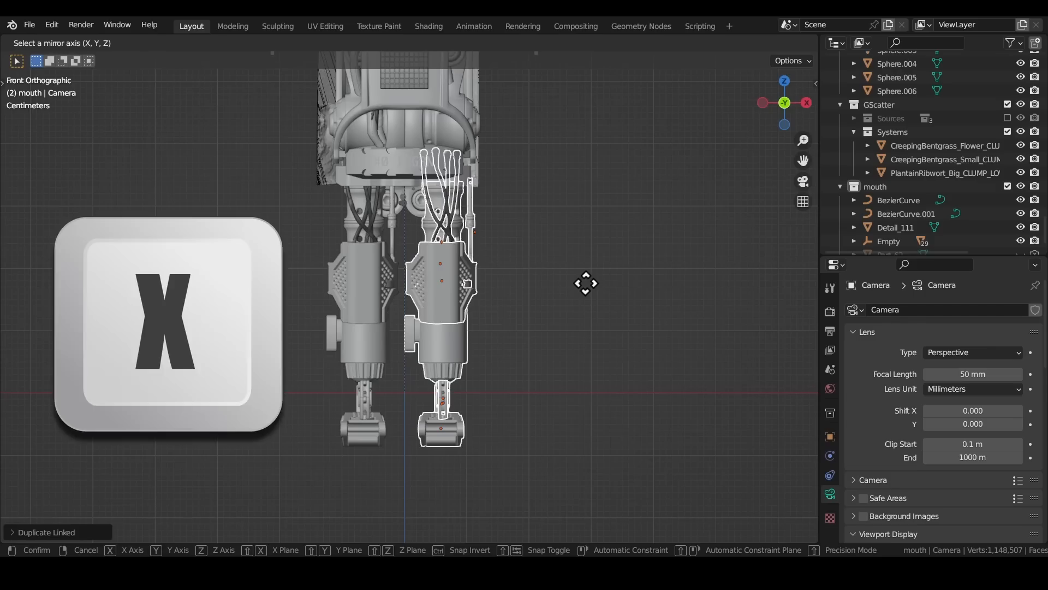
{"action": "key", "text": "x"}
{"action": "left_click", "coordinate": [586, 283]}
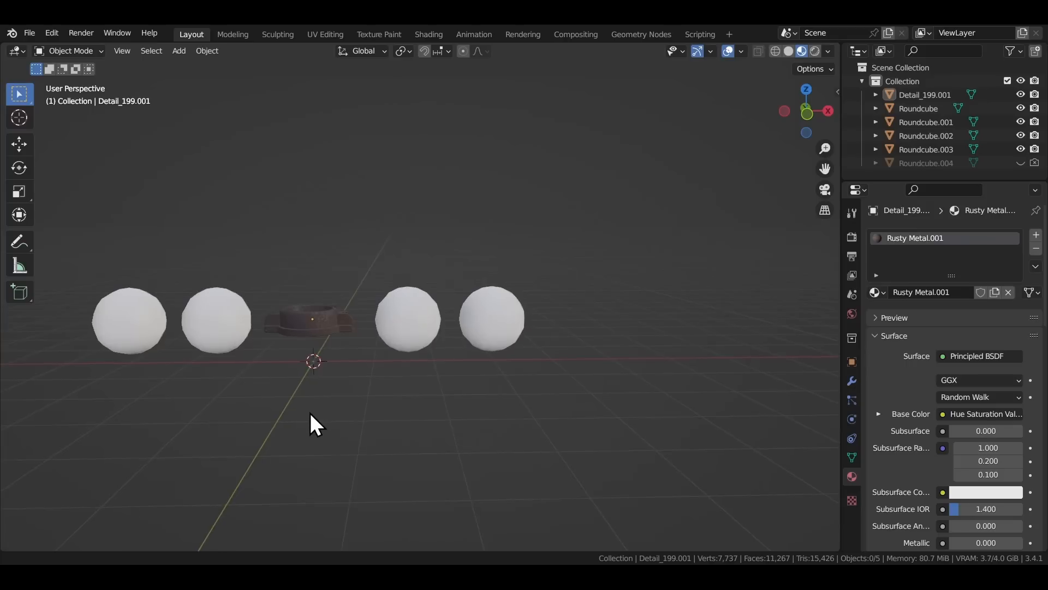
{"action": "middle_click_drag", "start_coordinate": [310, 414], "coordinate": [305, 415], "text": "shift"}
{"action": "key", "text": "ctrl+l"}
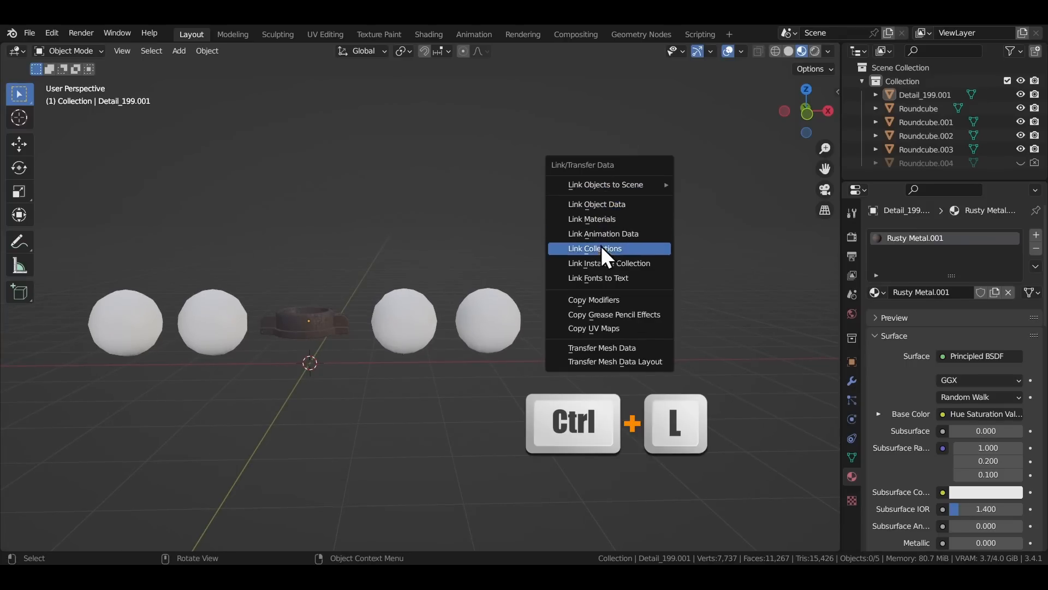
{"action": "middle_click_drag", "start_coordinate": [604, 350], "coordinate": [437, 396]}
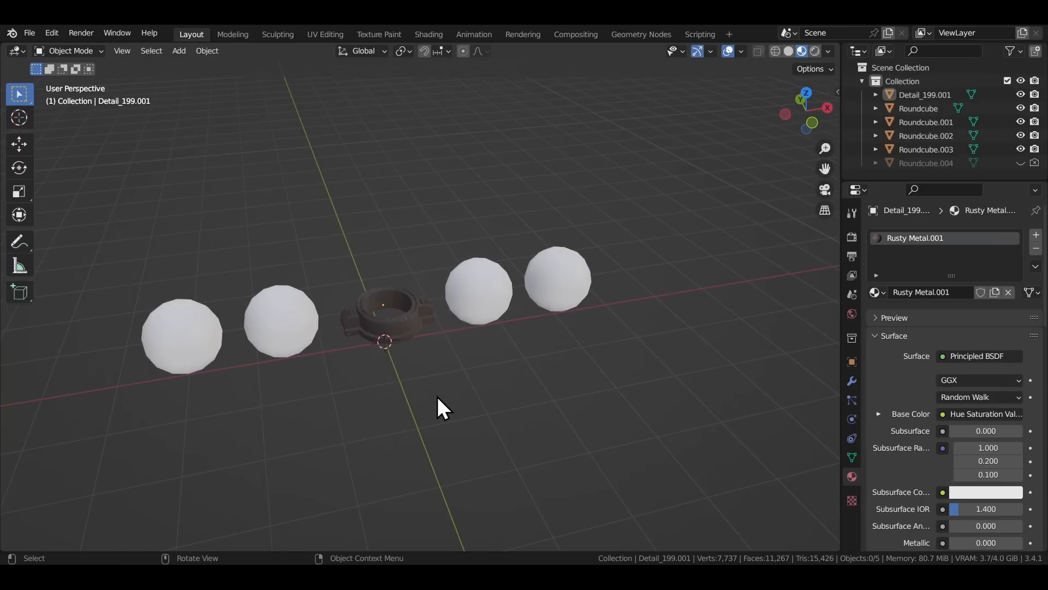
- Link the ring-shaped part's Rusty Metal.001 material to the four white spheres, keeping the ring as the active object
{"action": "left_click", "coordinate": [225, 352]}
{"action": "left_click", "coordinate": [274, 341], "text": "shift"}
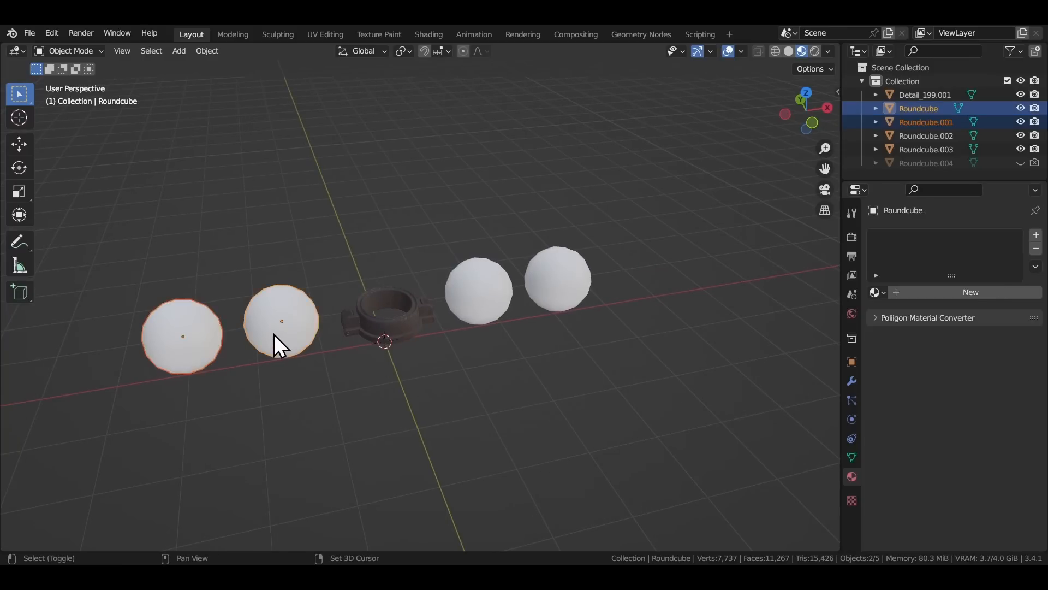
{"action": "left_click", "coordinate": [483, 292], "text": "shift"}
{"action": "left_click", "coordinate": [563, 297], "text": "shift"}
{"action": "left_click", "coordinate": [407, 338], "text": "shift"}
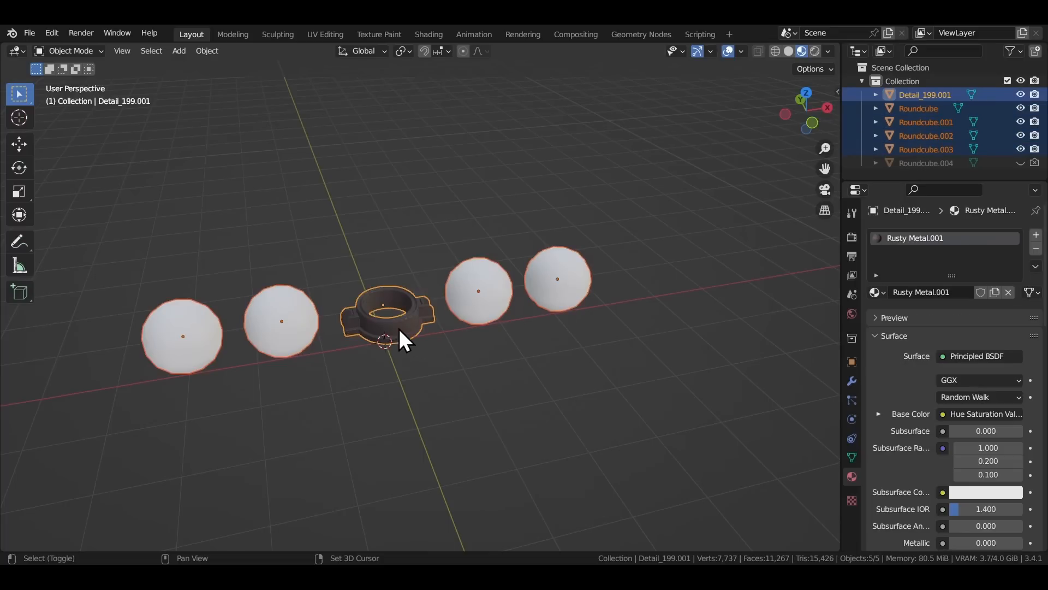
{"action": "key", "text": "ctrl+l"}
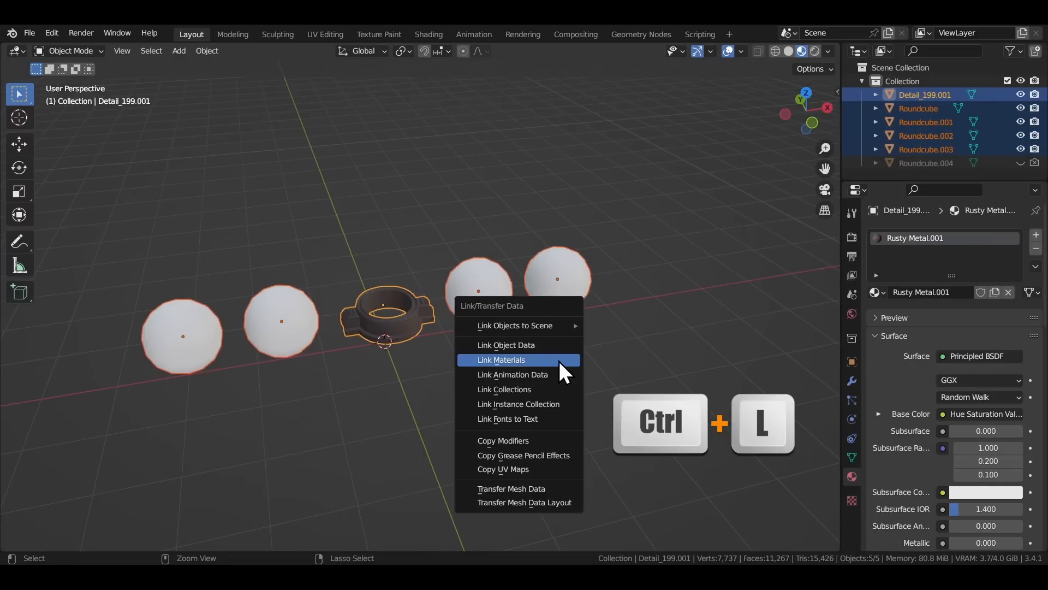
{"action": "left_click", "coordinate": [518, 362]}
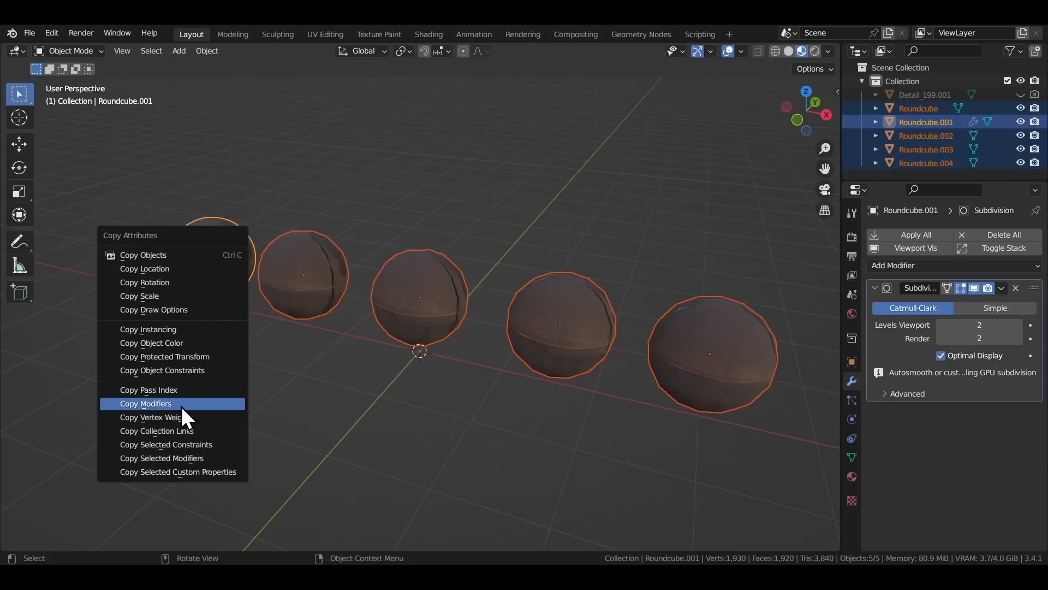
- Copy the active sphere's Subdivision modifier to the other four selected spheres and select individual spheres to check it
{"action": "left_click", "coordinate": [181, 404]}
{"action": "middle_click_drag", "start_coordinate": [239, 403], "coordinate": [323, 344]}
{"action": "left_click", "coordinate": [322, 341]}
{"action": "left_click", "coordinate": [414, 318]}
{"action": "left_click", "coordinate": [520, 313]}
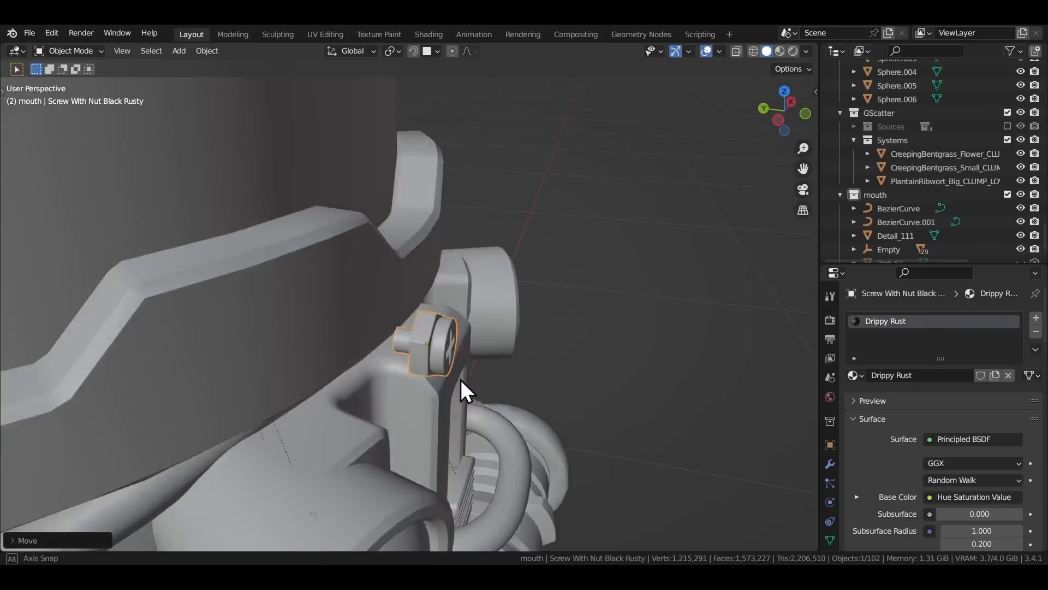
- Move the rusty screw about 0.017 m along the Y axis and rotate it freehand beside the robot's bracket
{"action": "key", "text": "g"}
{"action": "key", "text": "y"}
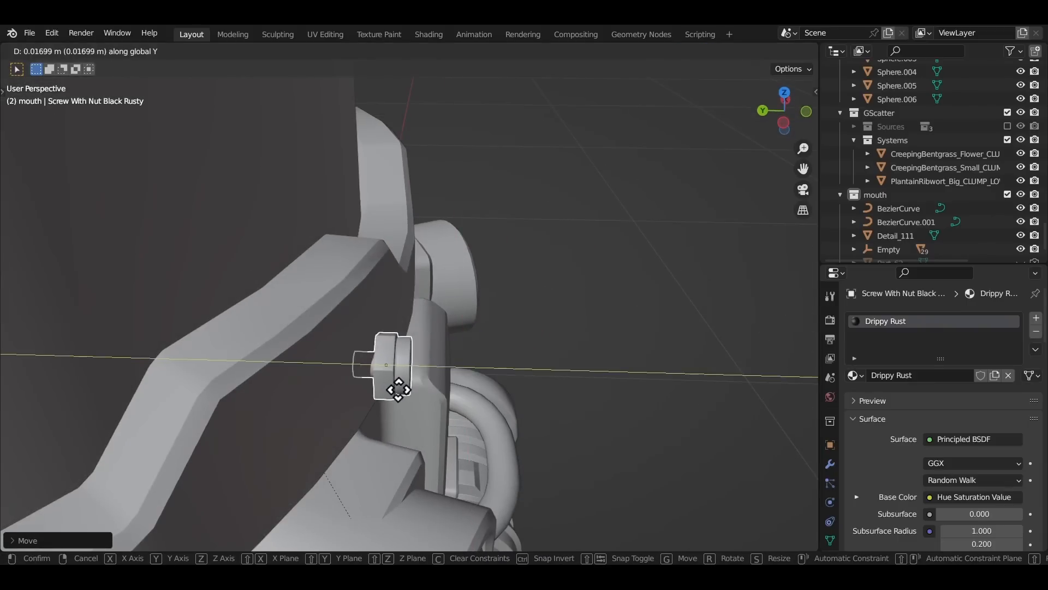
{"action": "left_click", "coordinate": [398, 386]}
{"action": "key", "text": "r"}
{"action": "left_click", "coordinate": [432, 424]}
{"action": "middle_click_drag", "start_coordinate": [428, 414], "coordinate": [387, 401]}
- Turn on snapping with Face Project as the target and start moving the screw along the Y axis
{"action": "left_click", "coordinate": [413, 51]}
{"action": "left_click", "coordinate": [430, 51]}
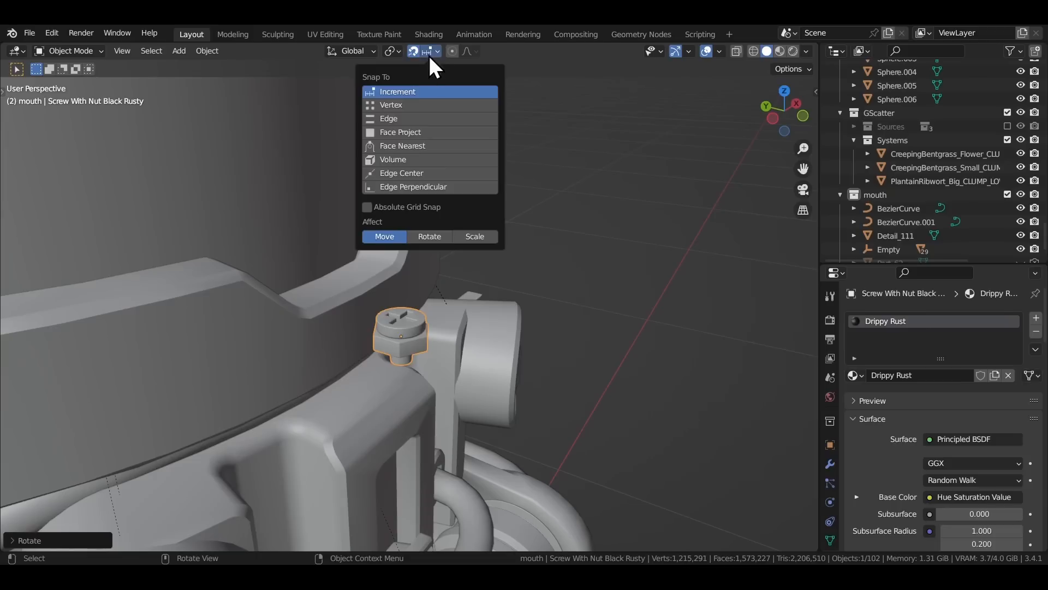
{"action": "left_click", "coordinate": [405, 134]}
{"action": "key", "text": "g"}
{"action": "key", "text": "y"}
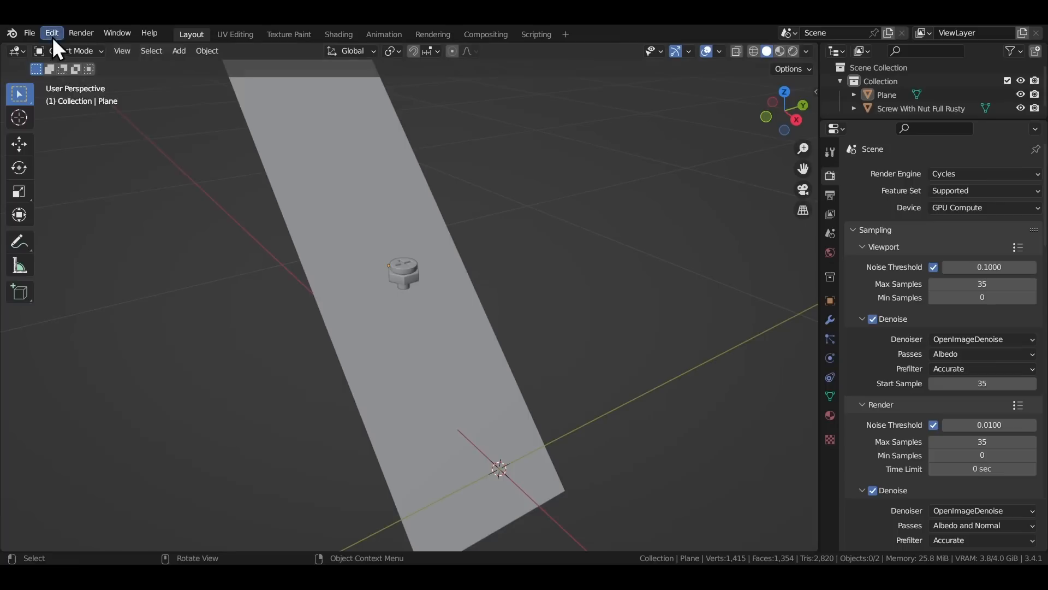
- Enable the Copy Attributes Menu add-on and save the preferences
{"action": "left_click", "coordinate": [52, 32]}
{"action": "left_click", "coordinate": [87, 229]}
{"action": "left_click", "coordinate": [390, 81]}
{"action": "type", "text": "copy"}
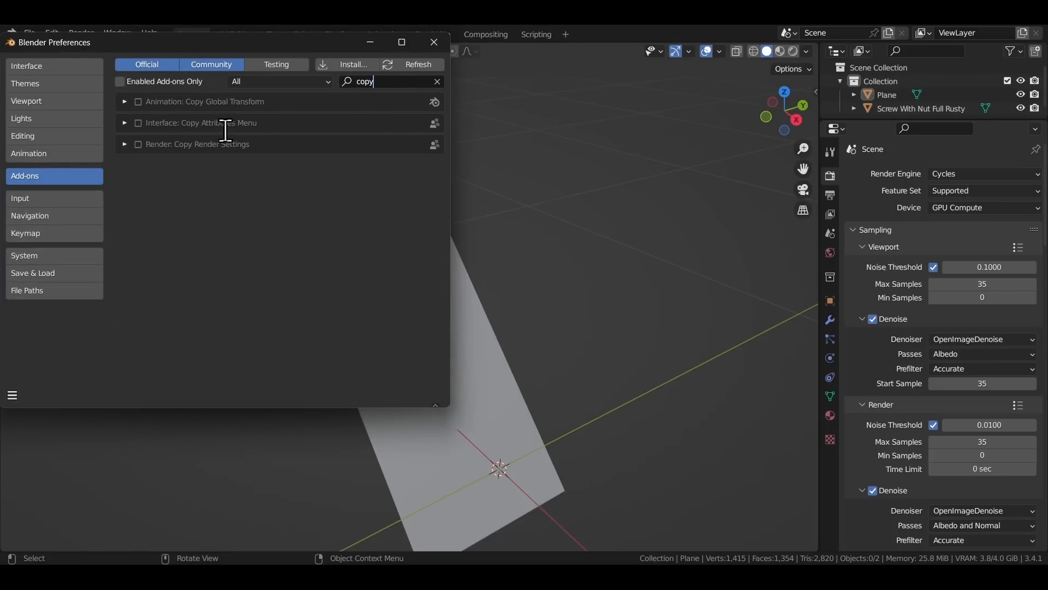
{"action": "left_click", "coordinate": [138, 123]}
{"action": "left_click", "coordinate": [12, 395]}
{"action": "left_click", "coordinate": [43, 359]}
{"action": "left_click", "coordinate": [602, 187]}
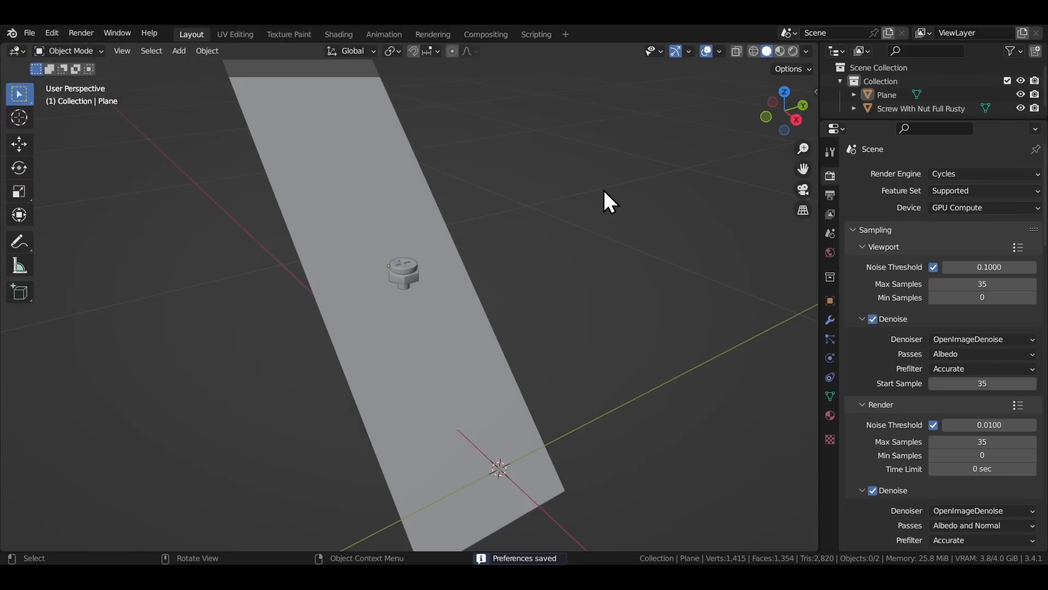
- Copy the tilted plane's location to the screw, with the plane as the active object
{"action": "key", "text": "ctrl+c"}
{"action": "scroll", "coordinate": [392, 319], "scroll_direction": "up", "scroll_amount": 3}
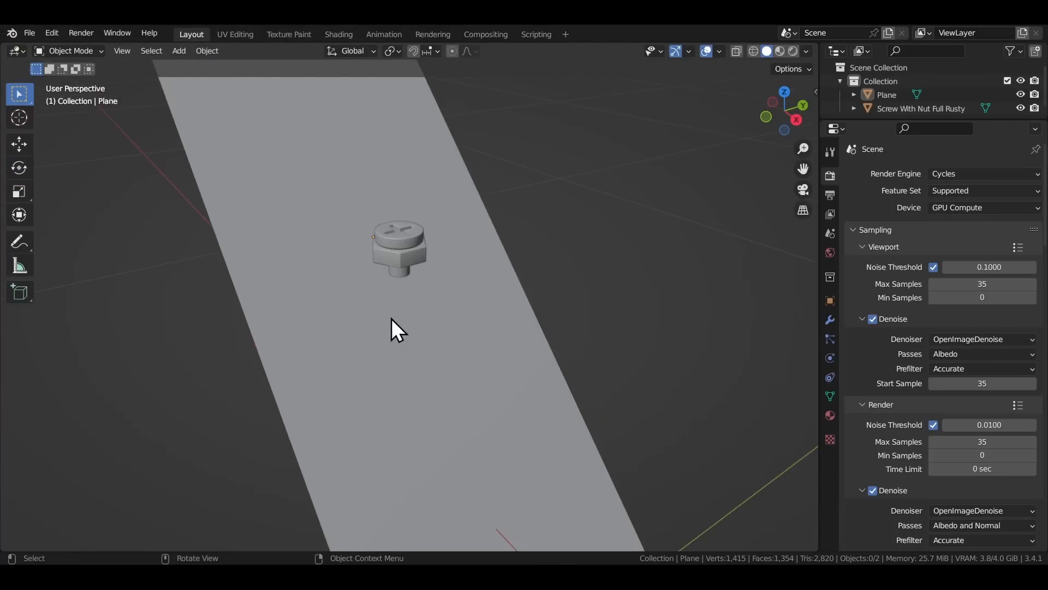
{"action": "middle_click_drag", "start_coordinate": [392, 319], "coordinate": [421, 342]}
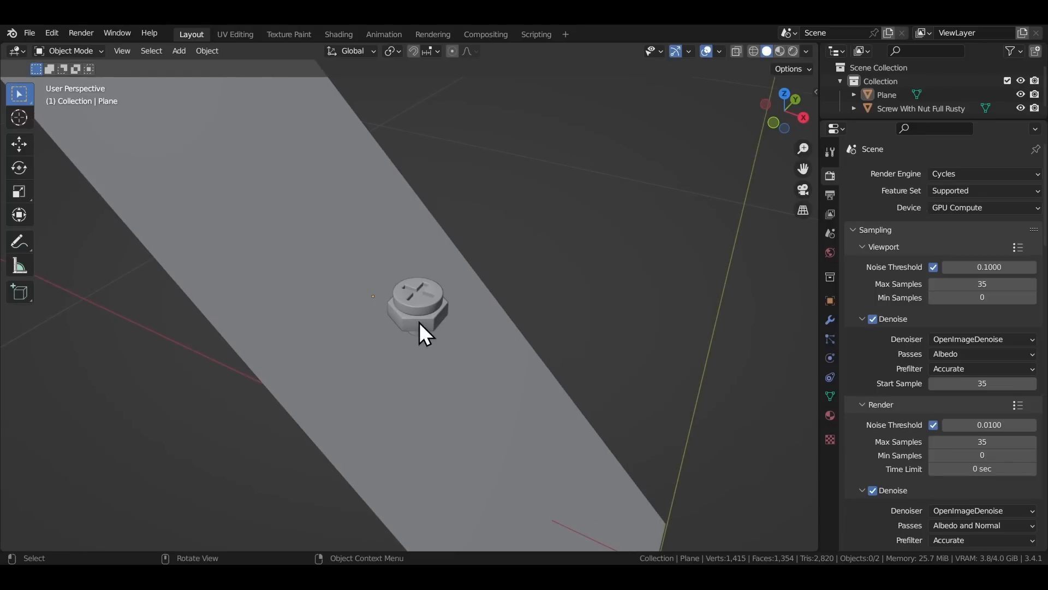
{"action": "left_click", "coordinate": [422, 318]}
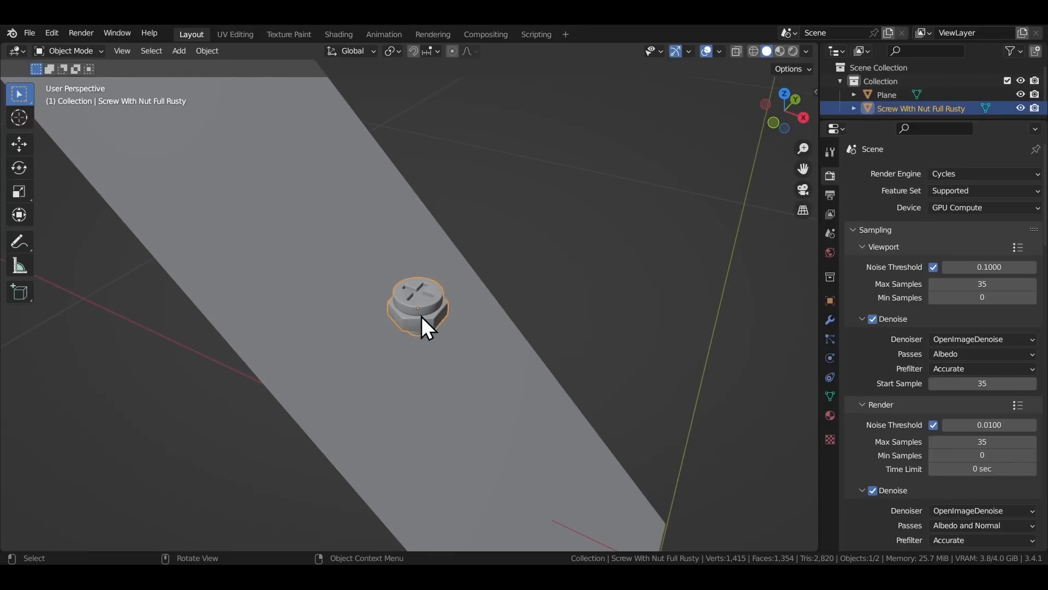
{"action": "left_click", "coordinate": [333, 254], "text": "shift"}
{"action": "key", "text": "ctrl+c"}
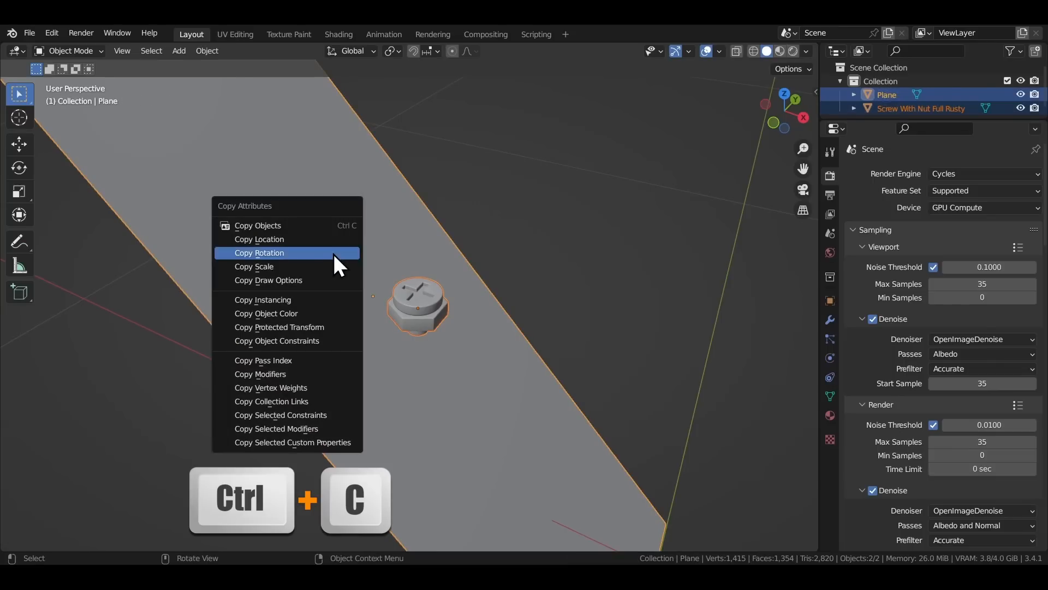
{"action": "left_click", "coordinate": [261, 241]}
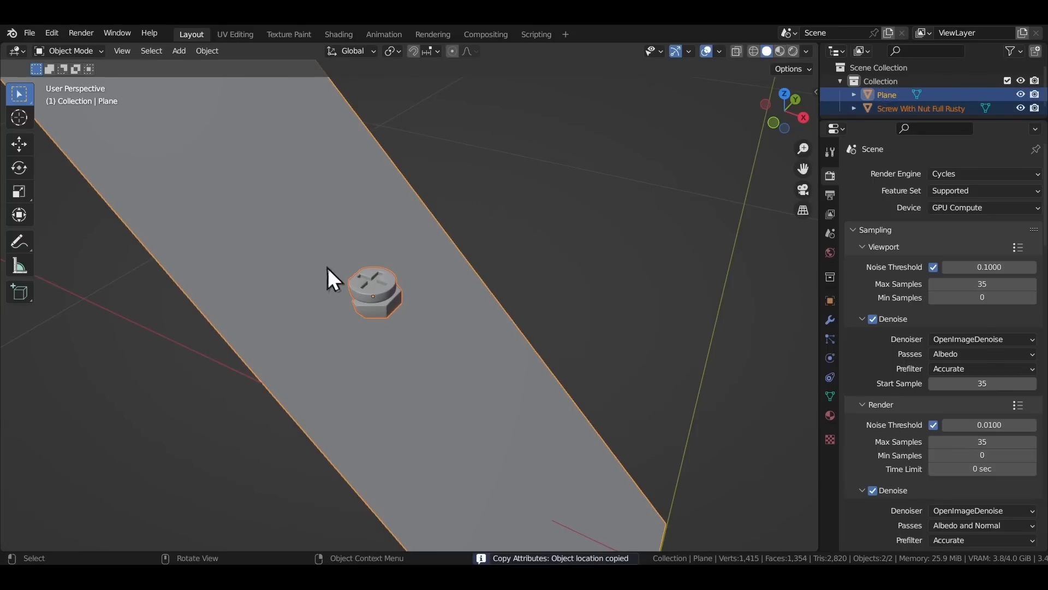
- Copy the plane's rotation to the screw so it aligns with the tilted surface
{"action": "key", "text": "ctrl+c"}
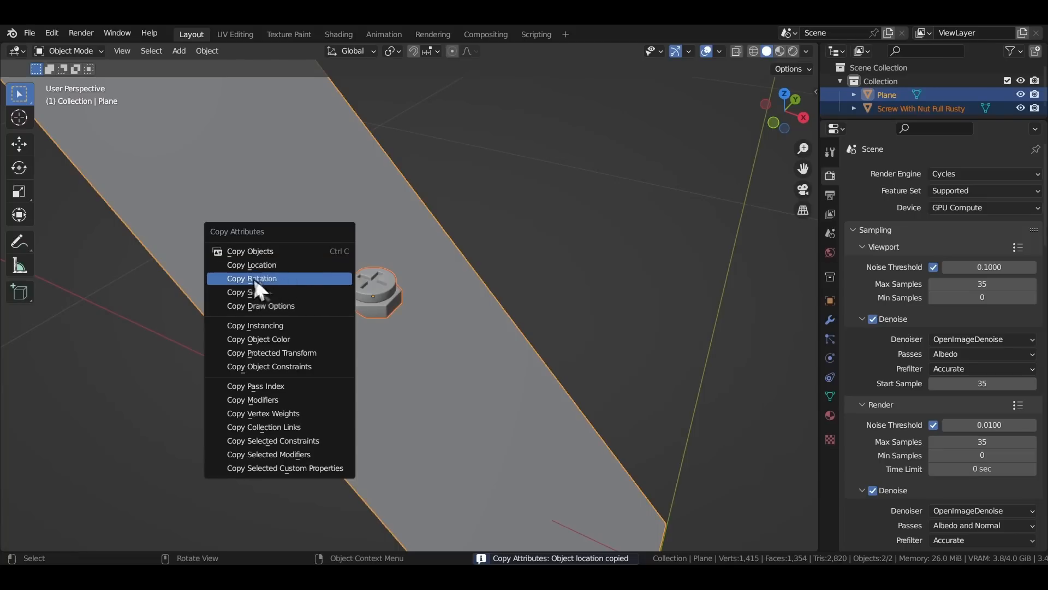
{"action": "left_click", "coordinate": [270, 279]}
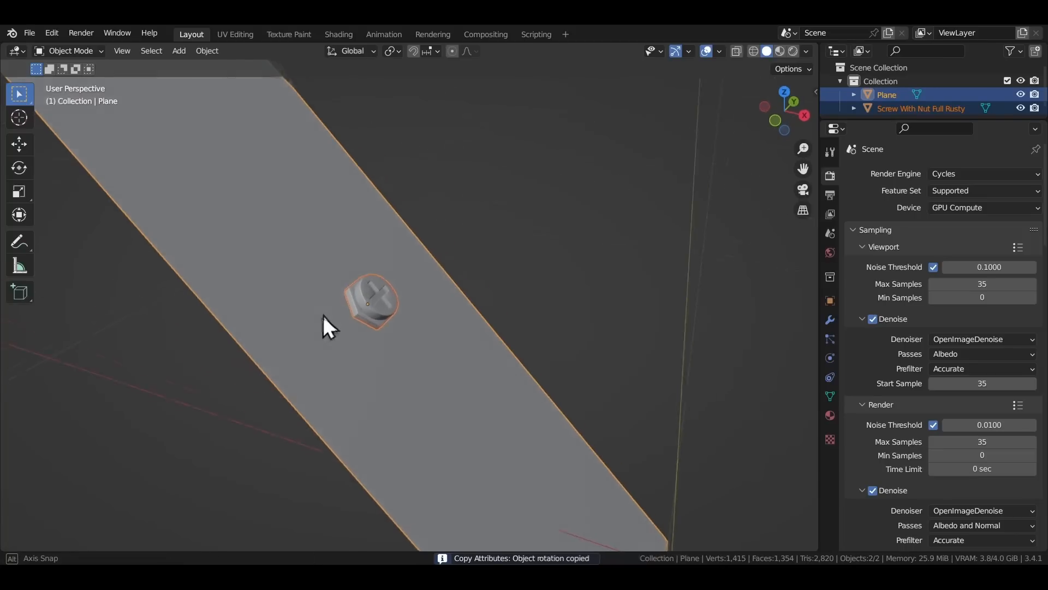
{"action": "middle_click_drag", "start_coordinate": [326, 310], "coordinate": [345, 301]}
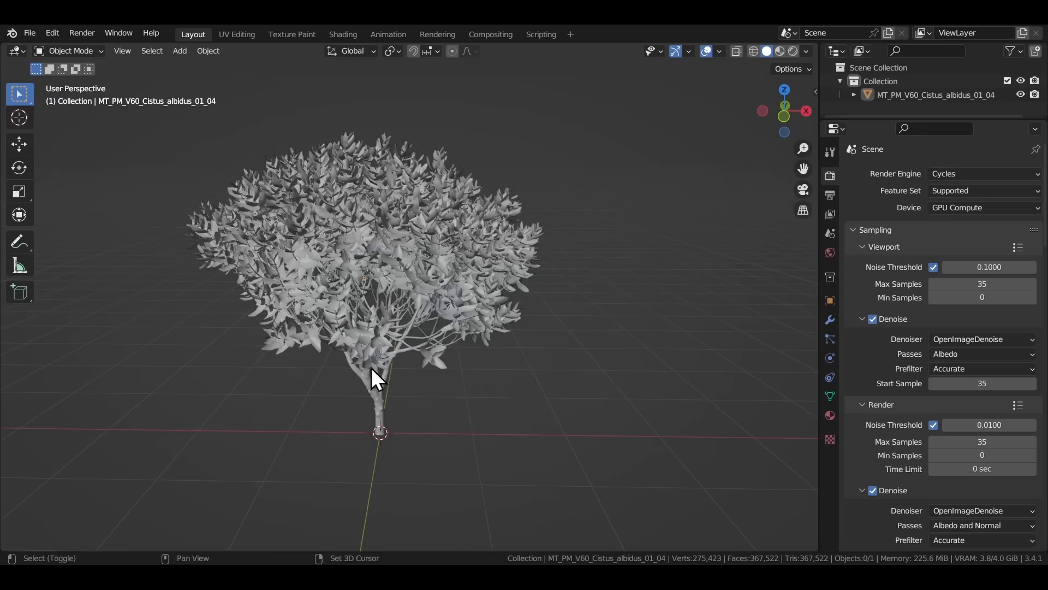
- Set the tree's origin to the 3D cursor at the base of the trunk
{"action": "scroll", "coordinate": [375, 374], "scroll_direction": "up", "scroll_amount": 8}
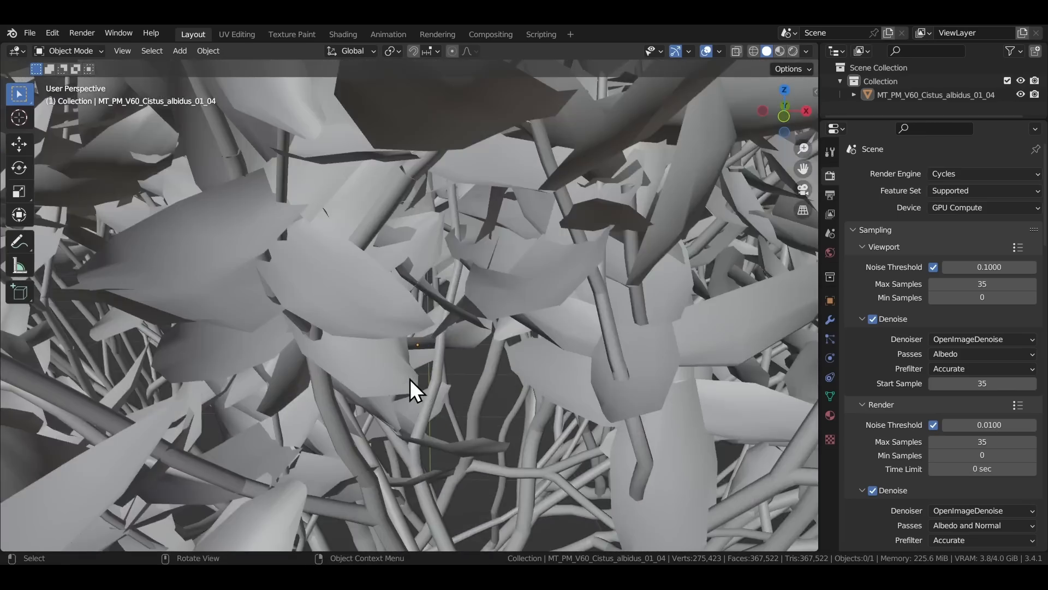
{"action": "middle_click_drag", "start_coordinate": [411, 379], "coordinate": [428, 259]}
{"action": "scroll", "coordinate": [359, 248], "scroll_direction": "up", "scroll_amount": 3}
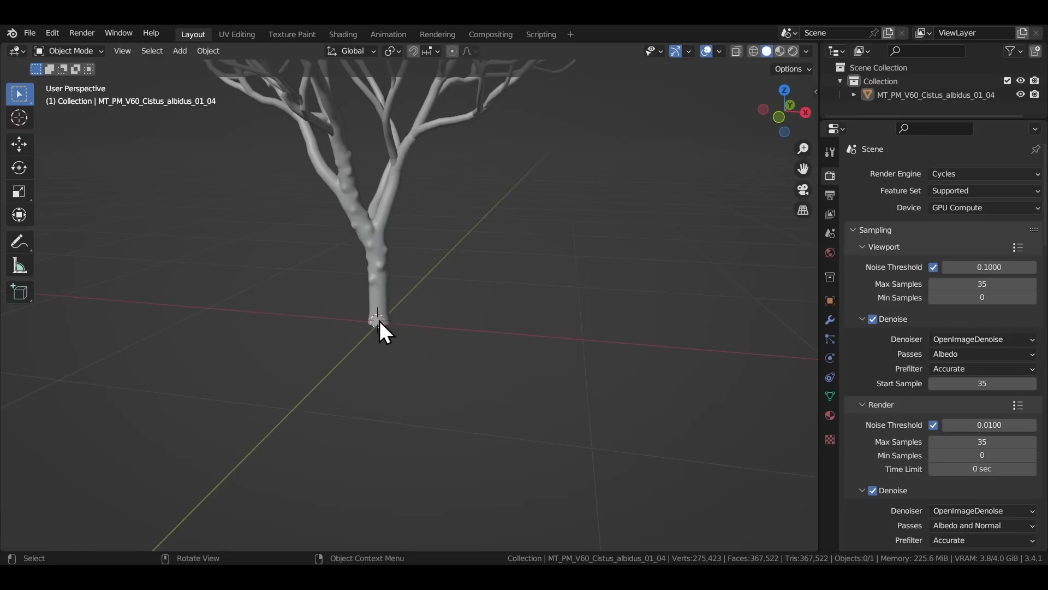
{"action": "middle_click_drag", "start_coordinate": [379, 320], "coordinate": [474, 309]}
{"action": "left_click", "coordinate": [374, 295]}
{"action": "right_click", "coordinate": [373, 295]}
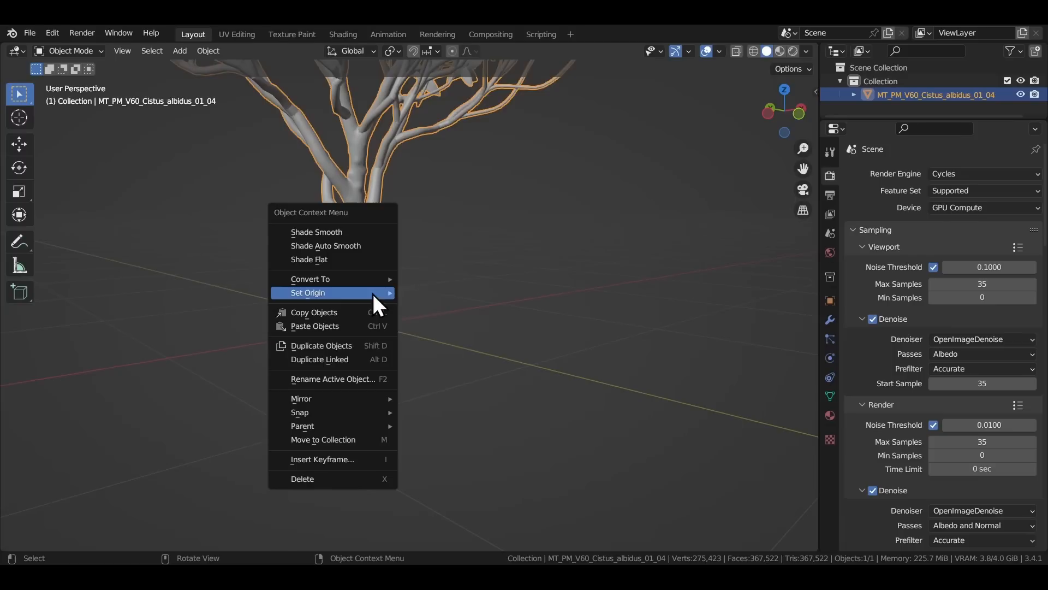
{"action": "mouse_move", "coordinate": [372, 292]}
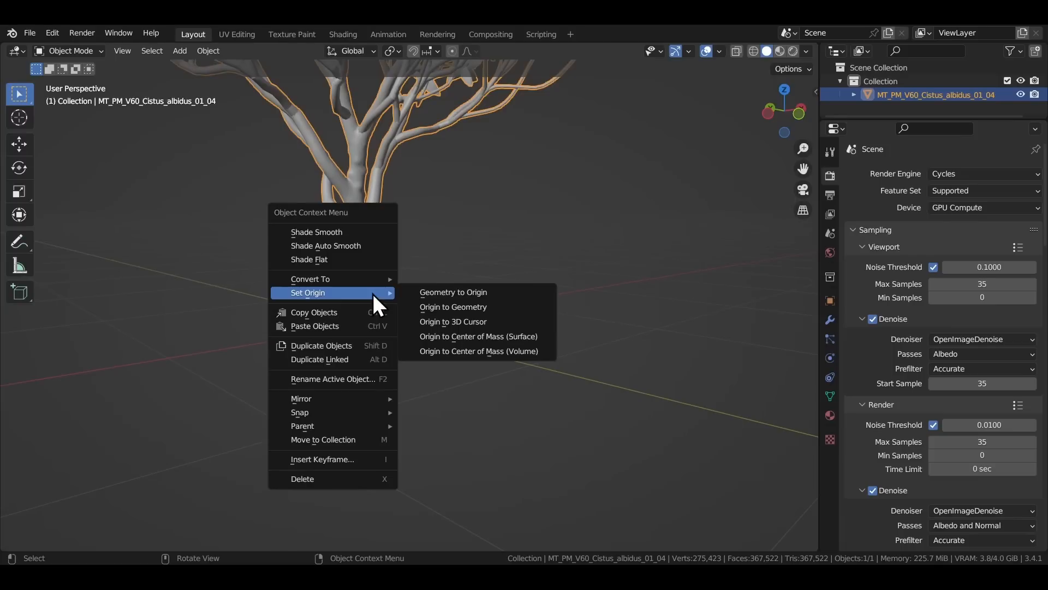
{"action": "left_click", "coordinate": [460, 322]}
- Set the tree's origin again to the 3D cursor, working from the underside of the trunk
{"action": "scroll", "coordinate": [362, 371], "scroll_direction": "up", "scroll_amount": 4}
{"action": "middle_click_drag", "start_coordinate": [362, 372], "coordinate": [415, 365]}
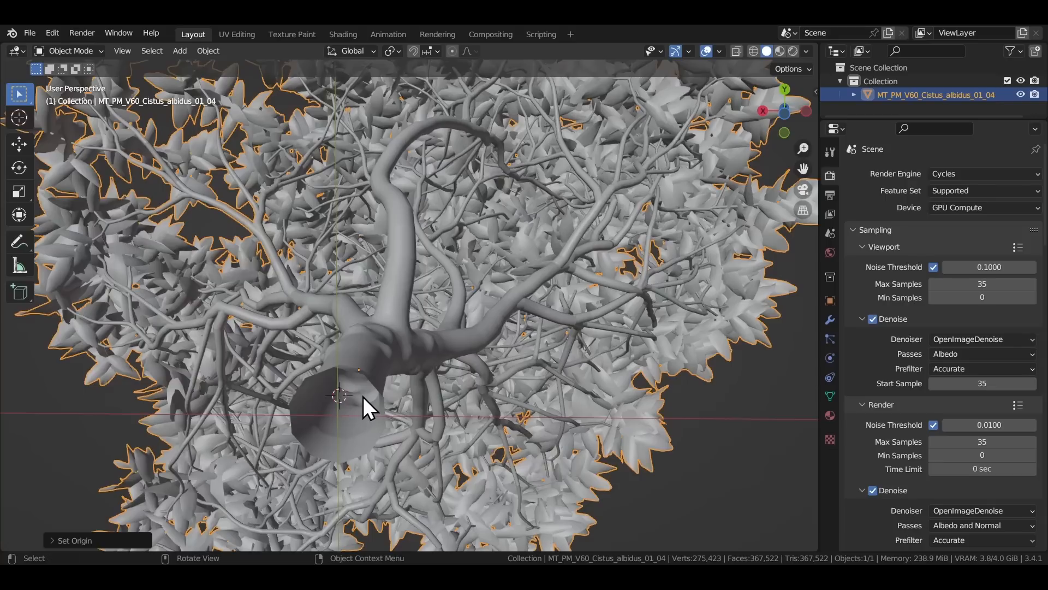
{"action": "left_click", "coordinate": [365, 385]}
{"action": "right_click", "coordinate": [366, 382]}
{"action": "mouse_move", "coordinate": [364, 370]}
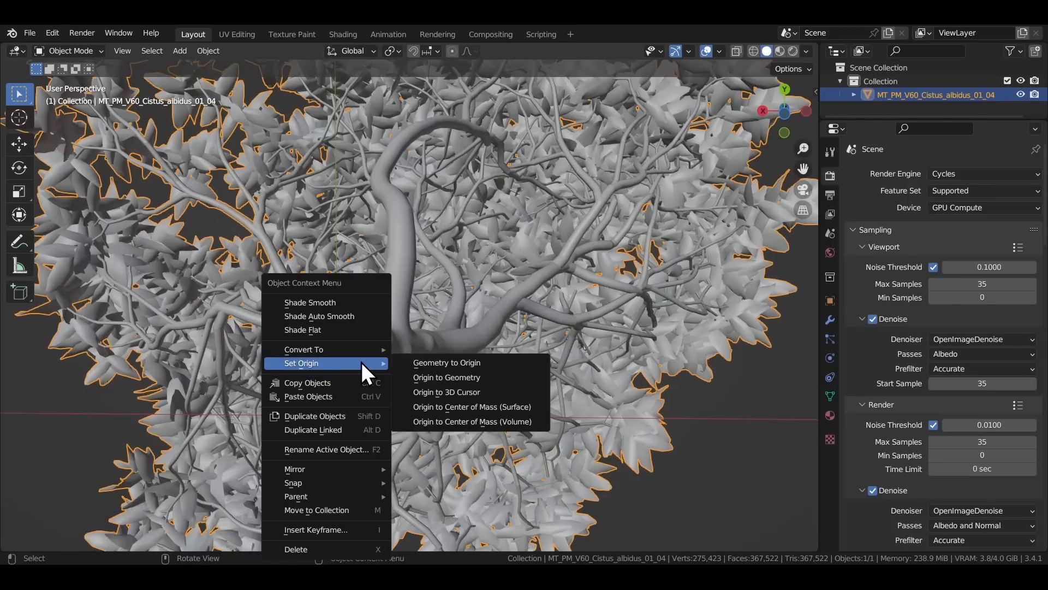
{"action": "left_click", "coordinate": [433, 395]}
- Show the 3D cursor's location values and adjust them to bring the cursor to about X 0.01686 m, Y 0.01759 m near the trunk's base
{"action": "middle_click_drag", "start_coordinate": [433, 396], "coordinate": [443, 481]}
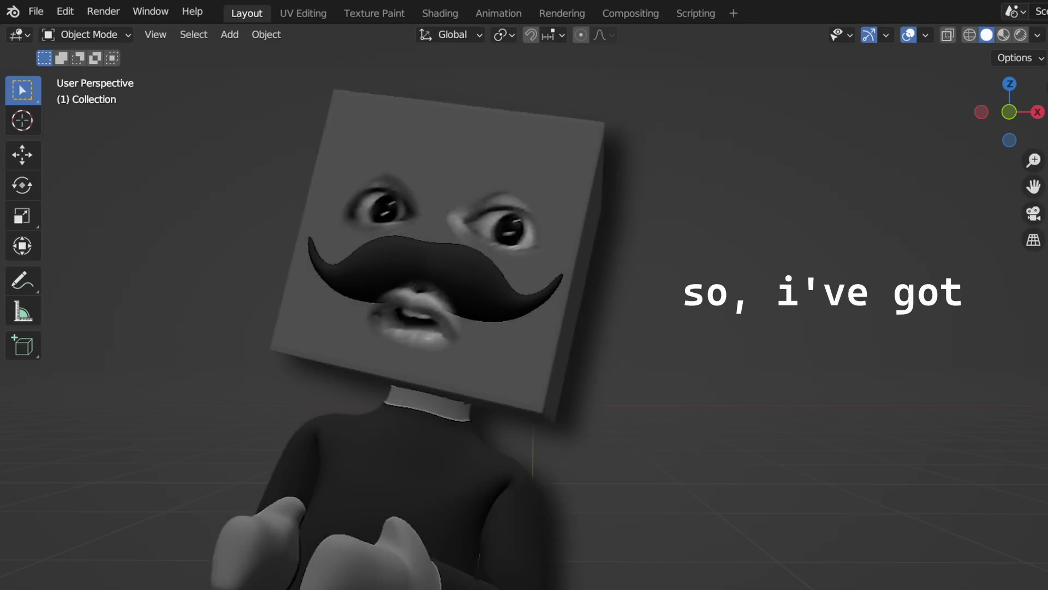
{"action": "key", "text": "n"}
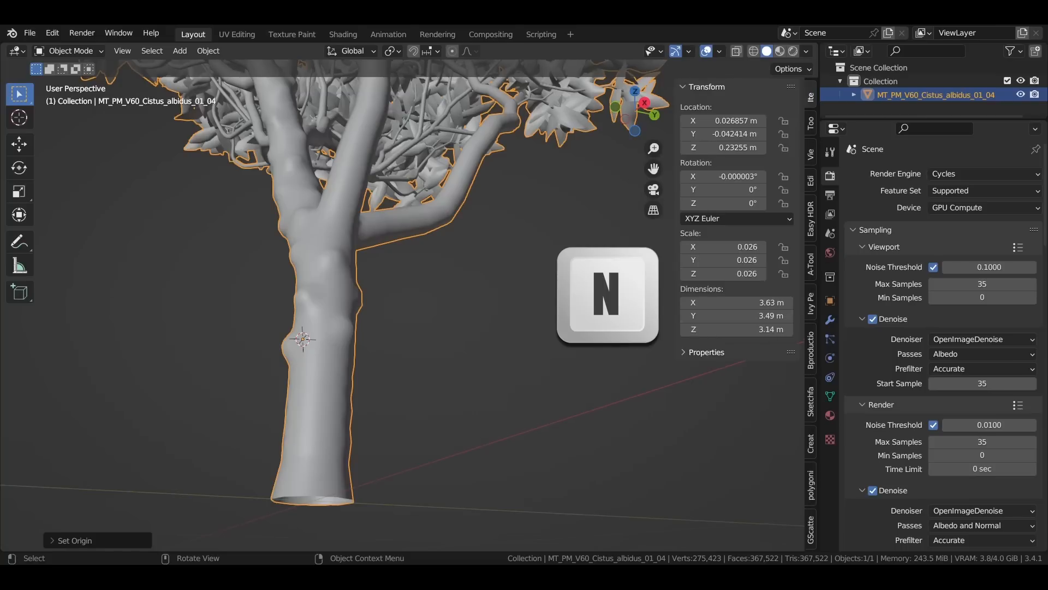
{"action": "left_click", "coordinate": [813, 159]}
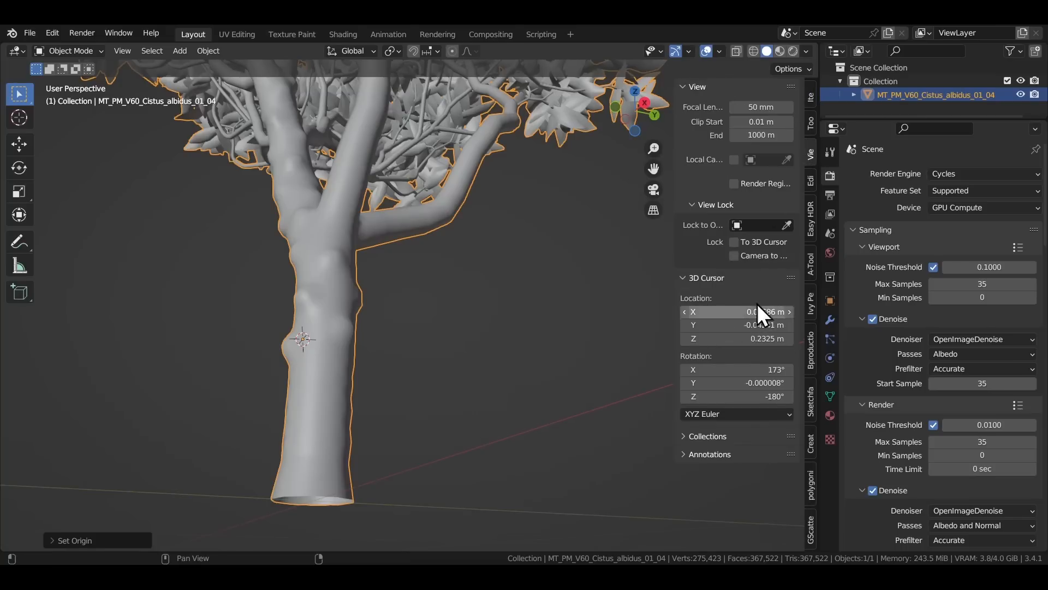
{"action": "left_click_drag", "start_coordinate": [765, 312], "coordinate": [759, 311]}
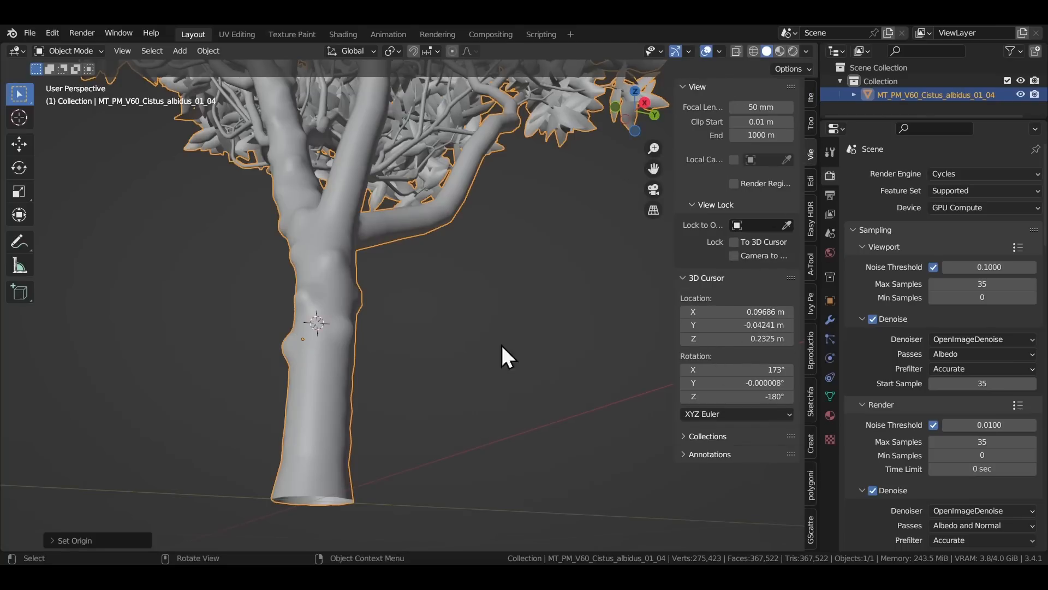
{"action": "middle_click_drag", "start_coordinate": [500, 348], "coordinate": [427, 434]}
{"action": "scroll", "coordinate": [427, 434], "scroll_direction": "up", "scroll_amount": 2}
{"action": "left_click_drag", "start_coordinate": [764, 325], "coordinate": [729, 339]}
{"action": "middle_click_drag", "start_coordinate": [350, 393], "coordinate": [503, 362]}
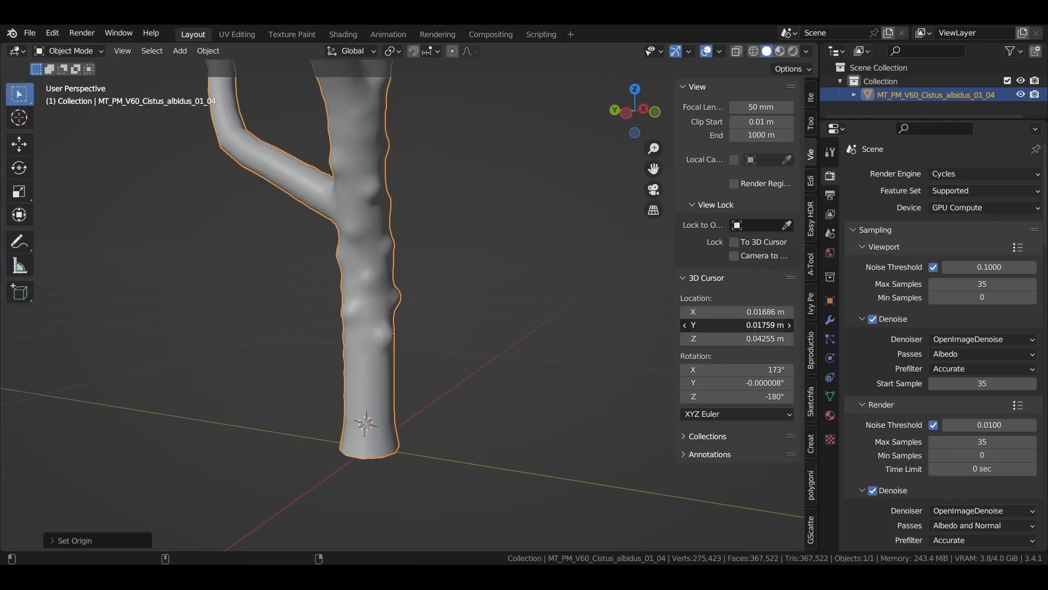
- Centre the 3D cursor on the trunk's base at X -0.003143 m, Y 0.007586 m, Z -0.007451 m and set the tree's origin to it
{"action": "middle_click_drag", "start_coordinate": [283, 437], "coordinate": [219, 453]}
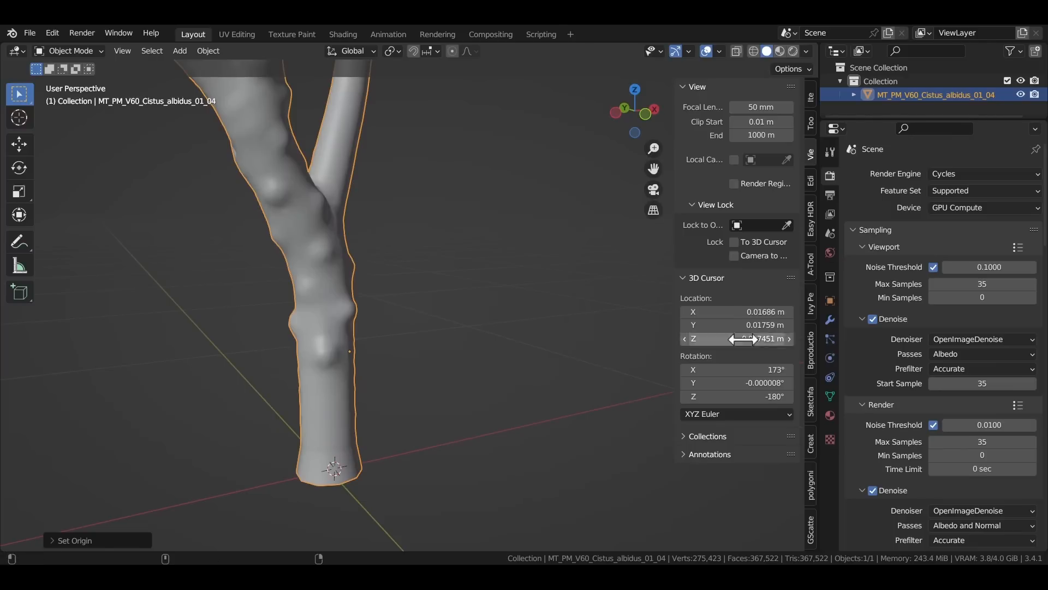
{"action": "middle_click_drag", "start_coordinate": [405, 402], "coordinate": [371, 375]}
{"action": "left_click_drag", "start_coordinate": [737, 312], "coordinate": [727, 312]}
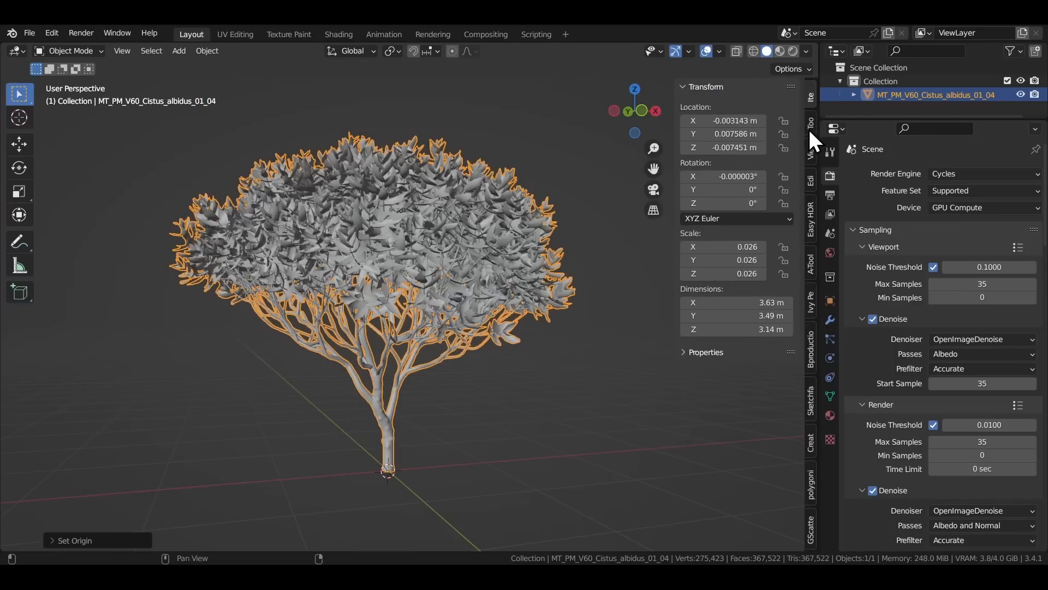
- Make transforms affect only origins and shift the tree's origin slightly with the Move tool
{"action": "left_click", "coordinate": [810, 124]}
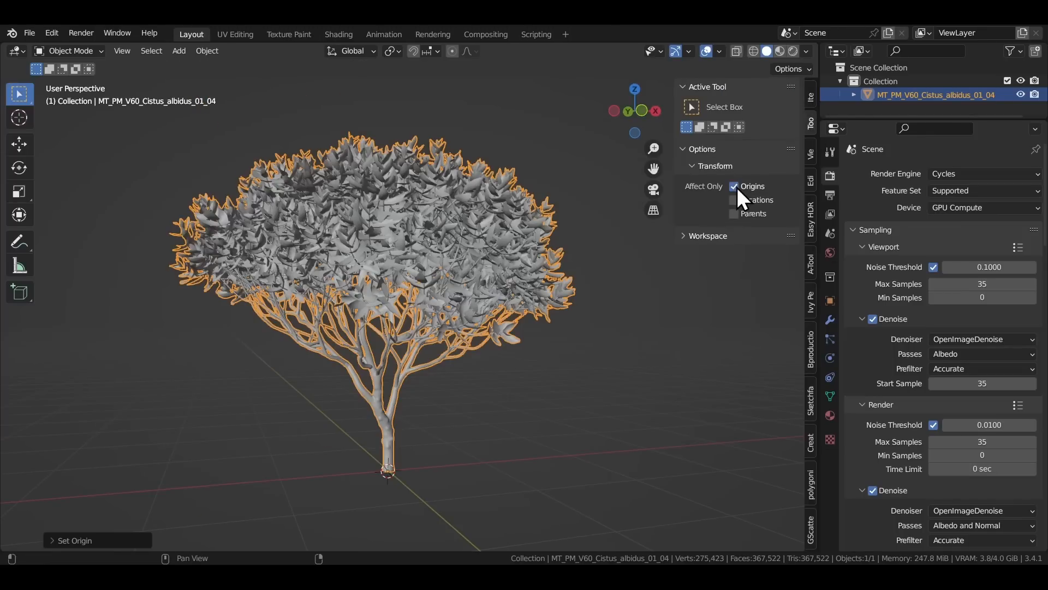
{"action": "left_click", "coordinate": [19, 145]}
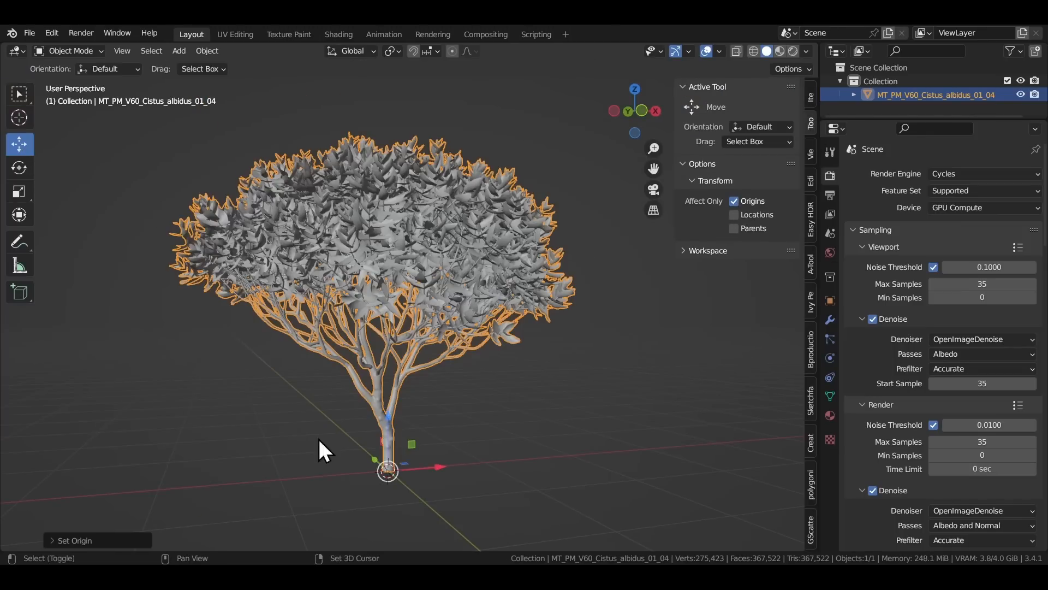
{"action": "scroll", "coordinate": [297, 330], "scroll_direction": "up", "scroll_amount": 5}
{"action": "left_click_drag", "start_coordinate": [306, 370], "coordinate": [308, 348]}
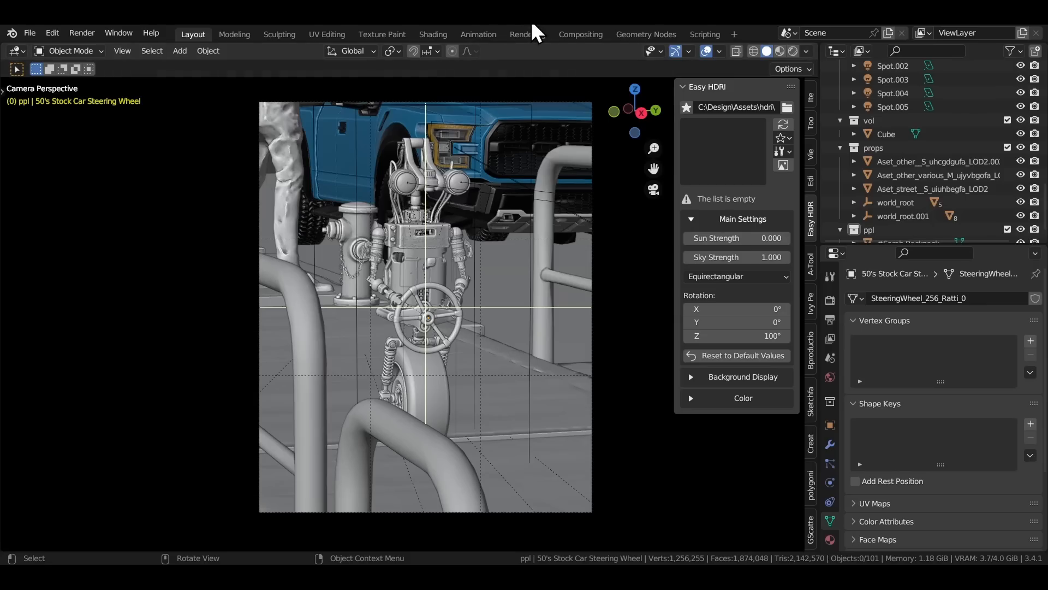
- Show the Render Result's render slots in the Rendering workspace, choose Slot 2 and render the robot image into it
{"action": "left_click", "coordinate": [525, 35]}
{"action": "key", "text": "n"}
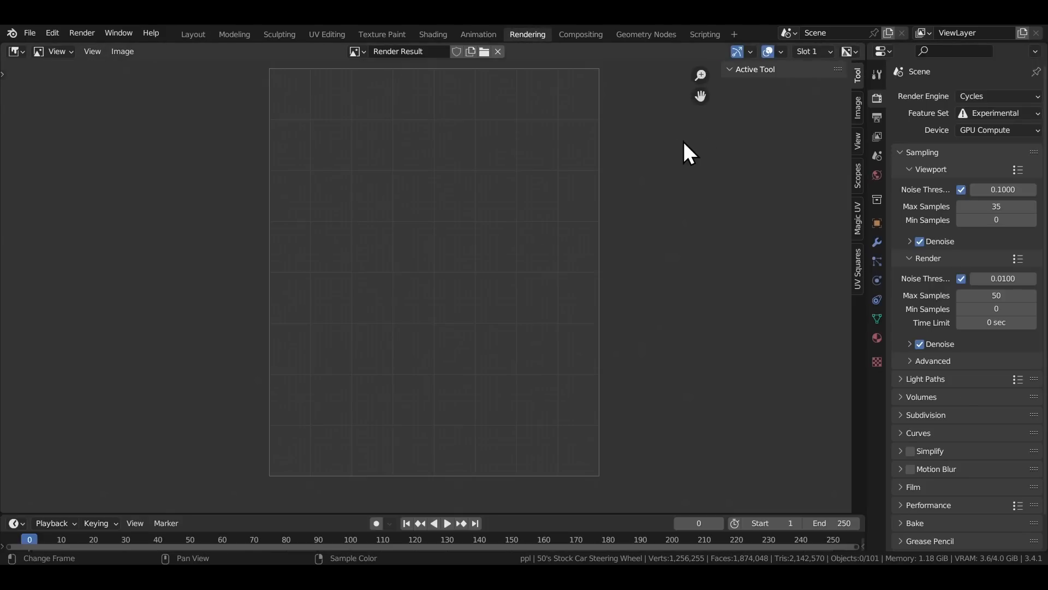
{"action": "left_click", "coordinate": [857, 117]}
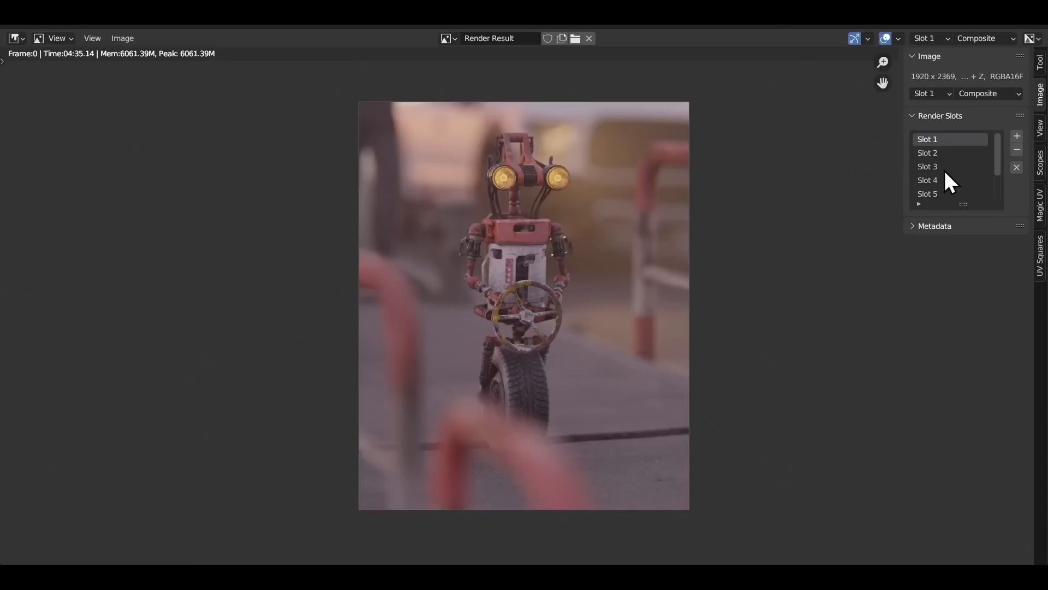
{"action": "left_click", "coordinate": [952, 150]}
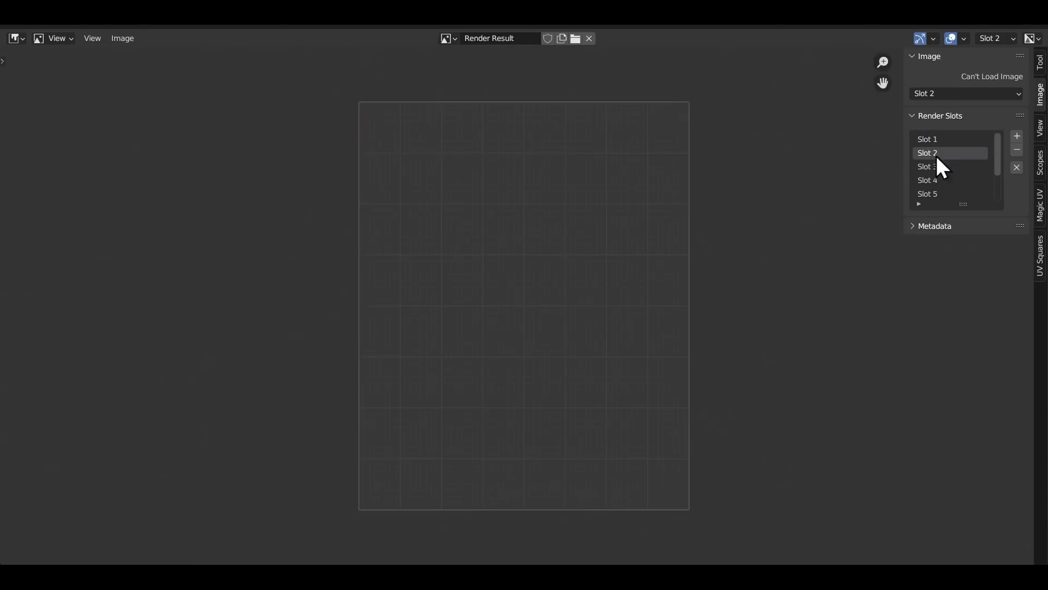
{"action": "key", "text": "F12"}
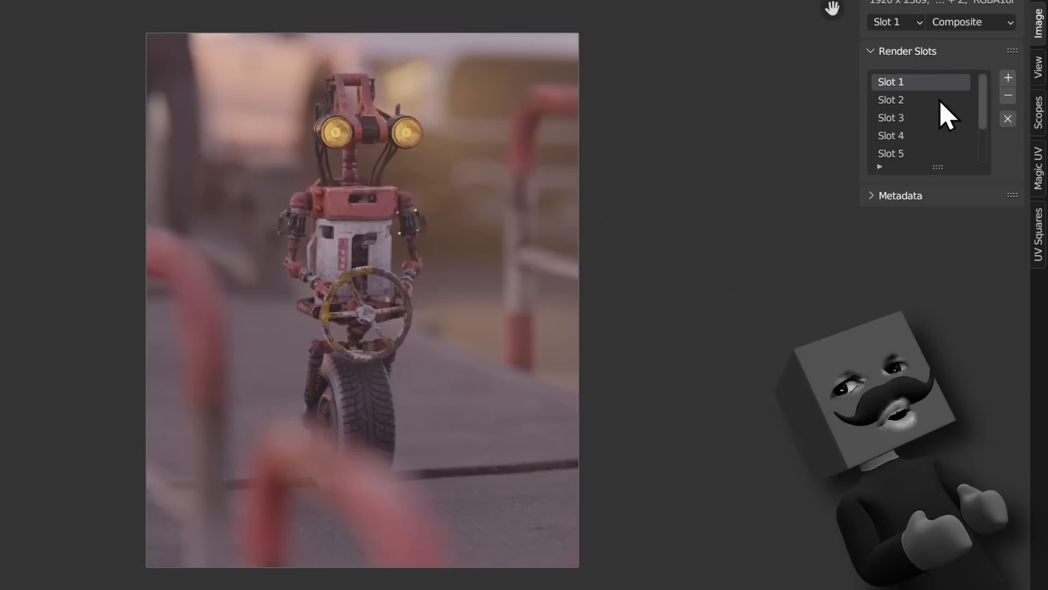
- Compare the robot renders in Slot 1 and Slot 2 by alternating between them repeatedly
{"action": "key", "text": "j"}
{"action": "key", "text": "j"}
{"action": "key", "text": "j"}
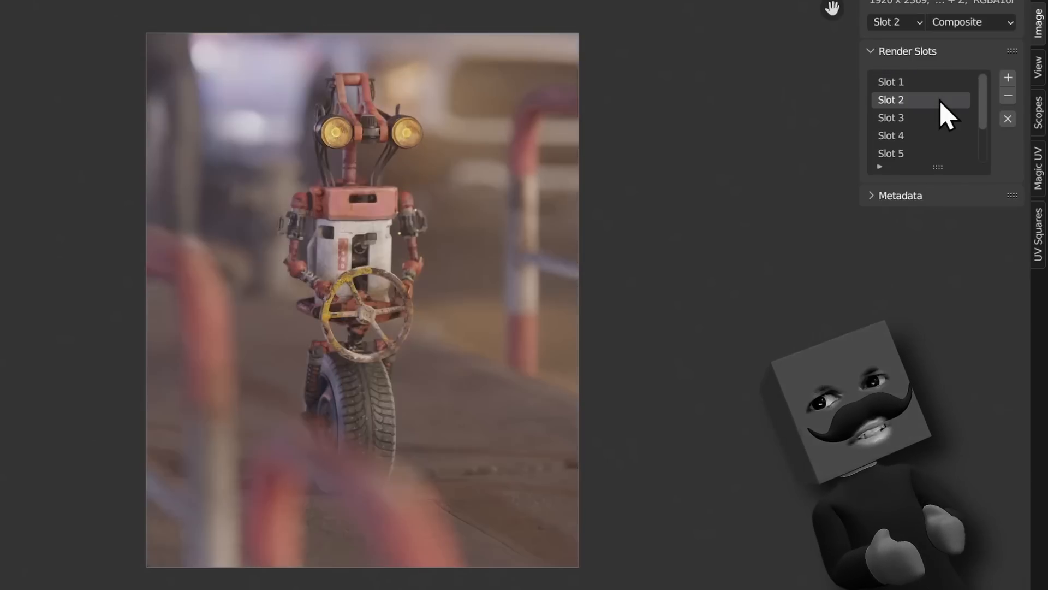
{"action": "key", "text": "j"}
{"action": "key", "text": "j"}
{"action": "key", "text": "j"}
{"action": "key", "text": "j"}
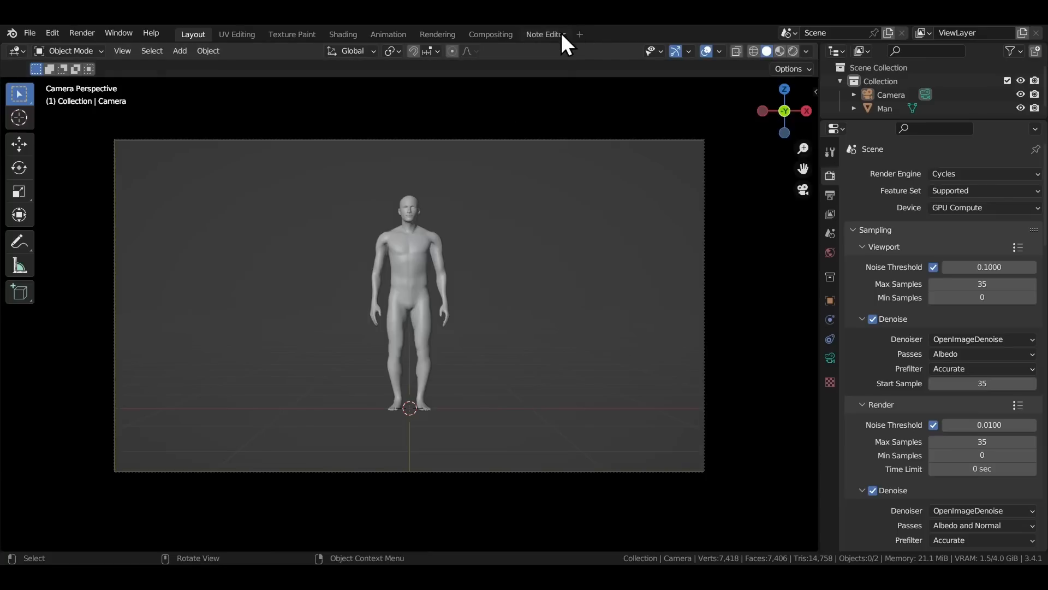
- Write the two lines "- note 1" and "- note 2" in the Note Editor workspace's text
{"action": "left_click", "coordinate": [561, 34]}
{"action": "type", "text": "-"}
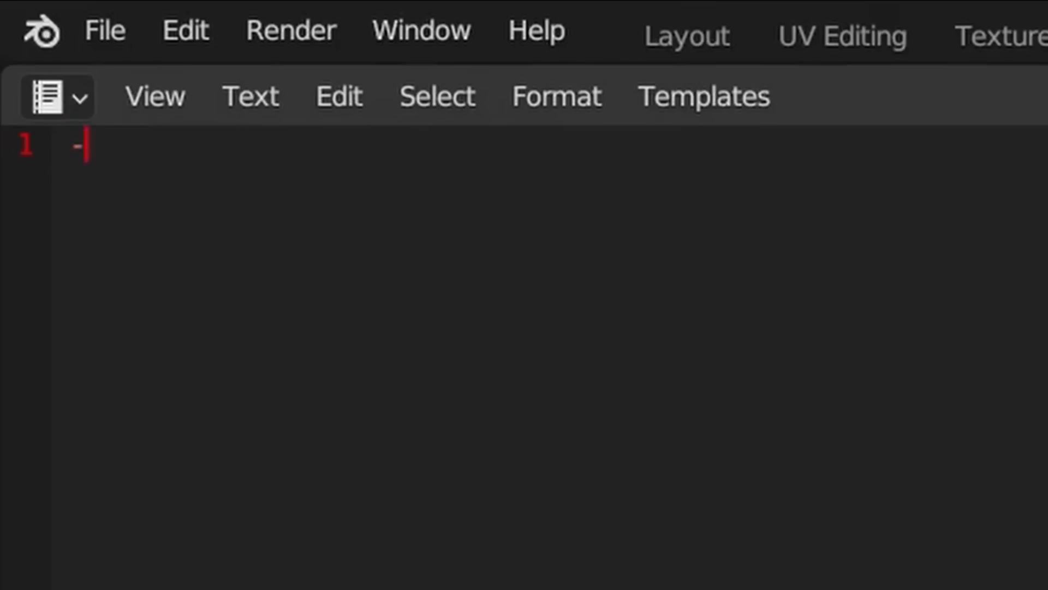
{"action": "type", "text": " note 1"}
{"action": "key", "text": "Return"}
{"action": "type", "text": "- note 2"}
- Add a Scripting workspace and create a text named Note in it, protected with a fake user
{"action": "left_click", "coordinate": [581, 34]}
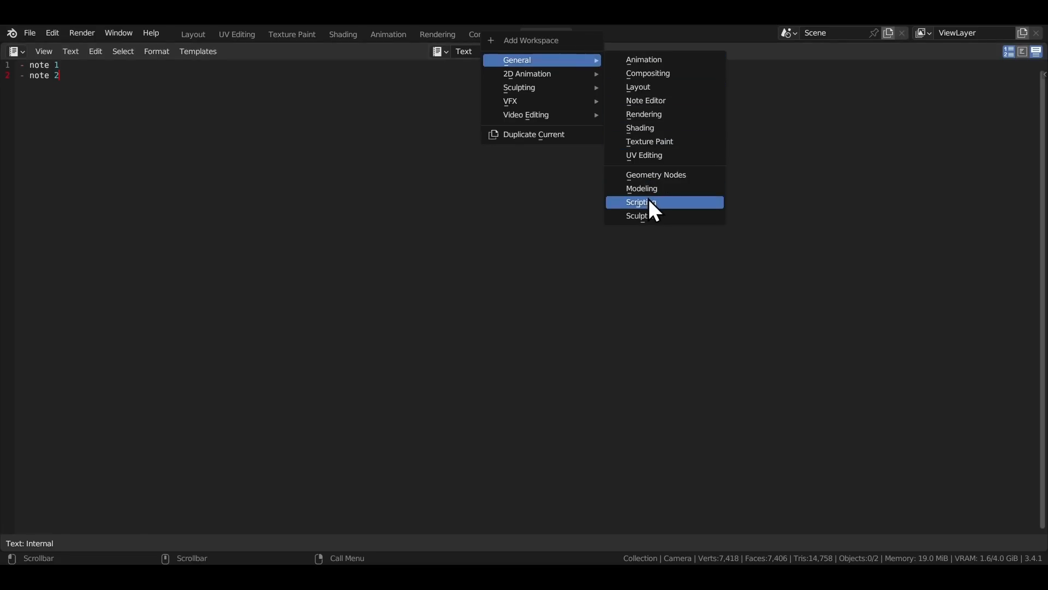
{"action": "left_click", "coordinate": [649, 202]}
{"action": "left_click", "coordinate": [497, 52]}
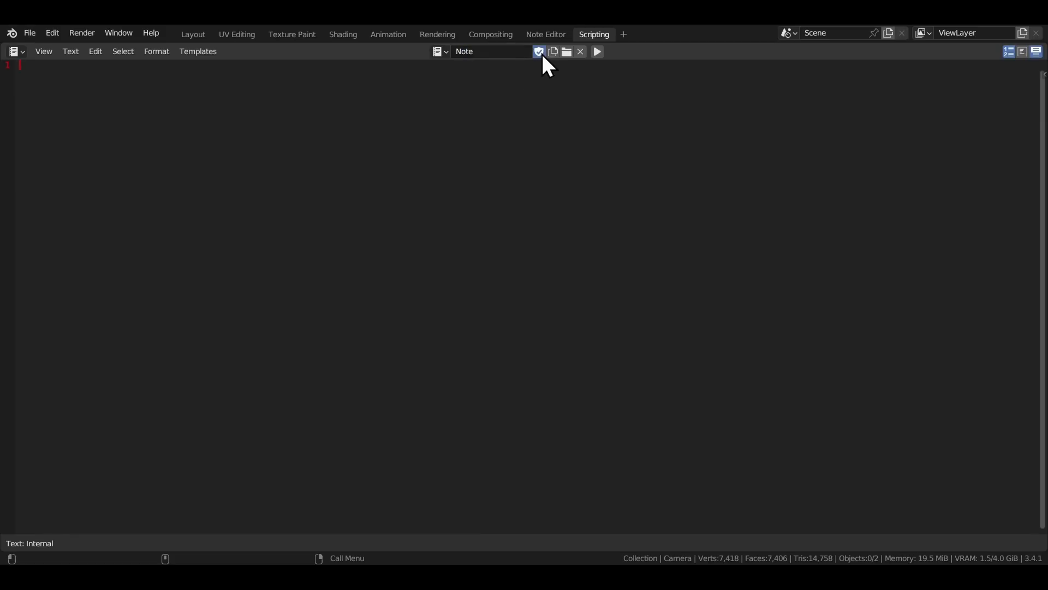
- Name the new workspace Note Editor 2 and save the current setup as the startup file
{"action": "left_click", "coordinate": [32, 34]}
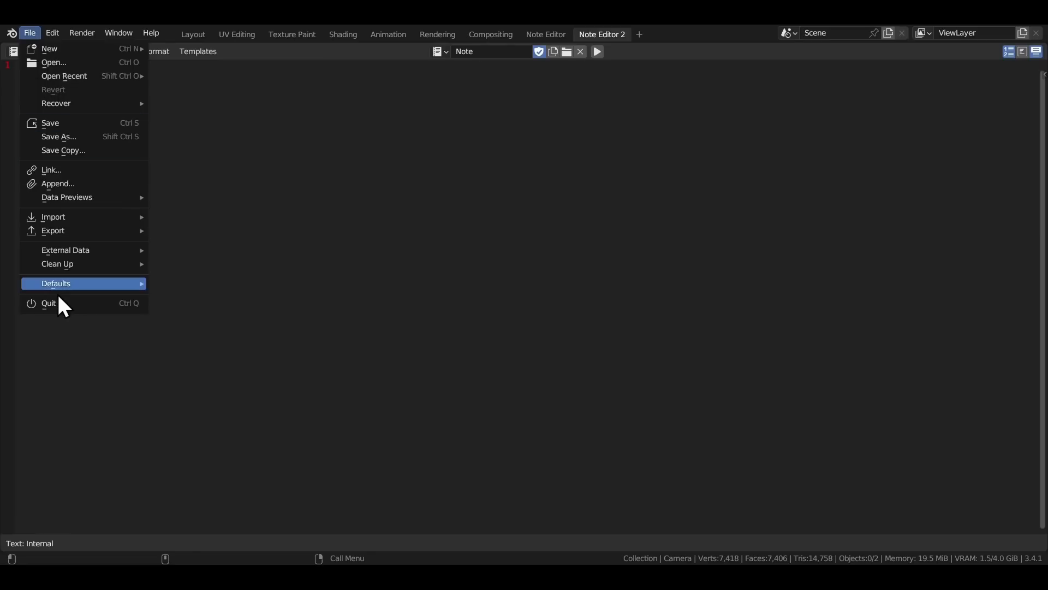
{"action": "left_click", "coordinate": [185, 283]}
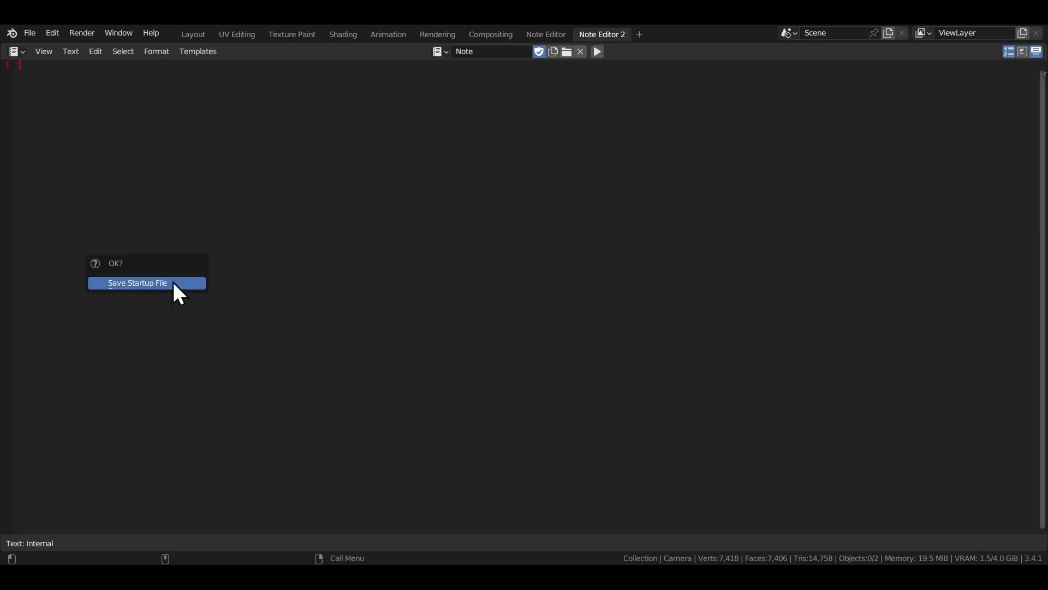
{"action": "left_click", "coordinate": [107, 288]}
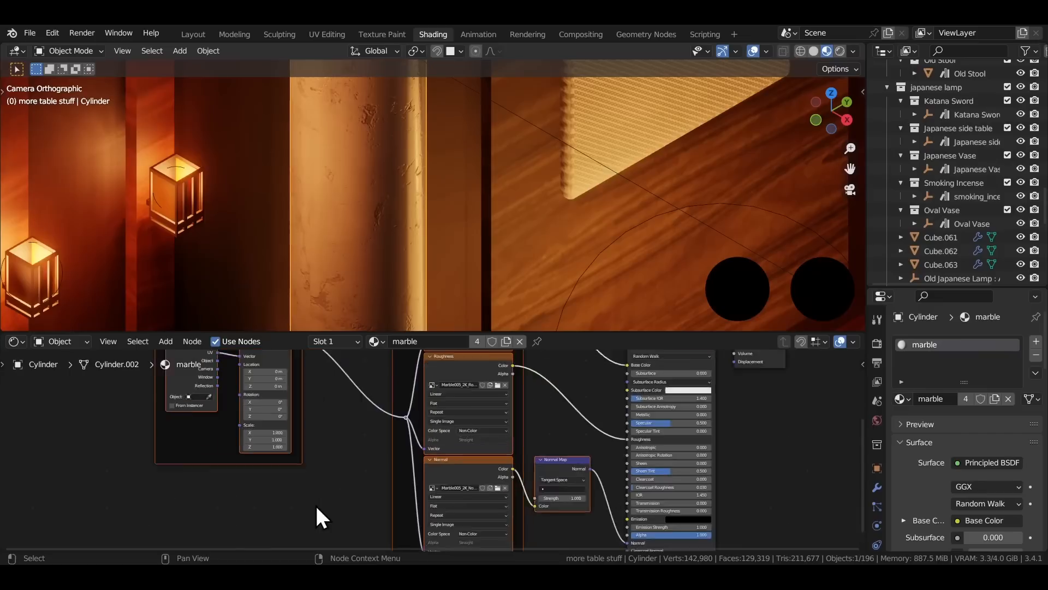
- Set the scale of the marble material's Mapping node to 2 on all axes, and raise it to 4
{"action": "middle_click_drag", "start_coordinate": [315, 504], "coordinate": [510, 536]}
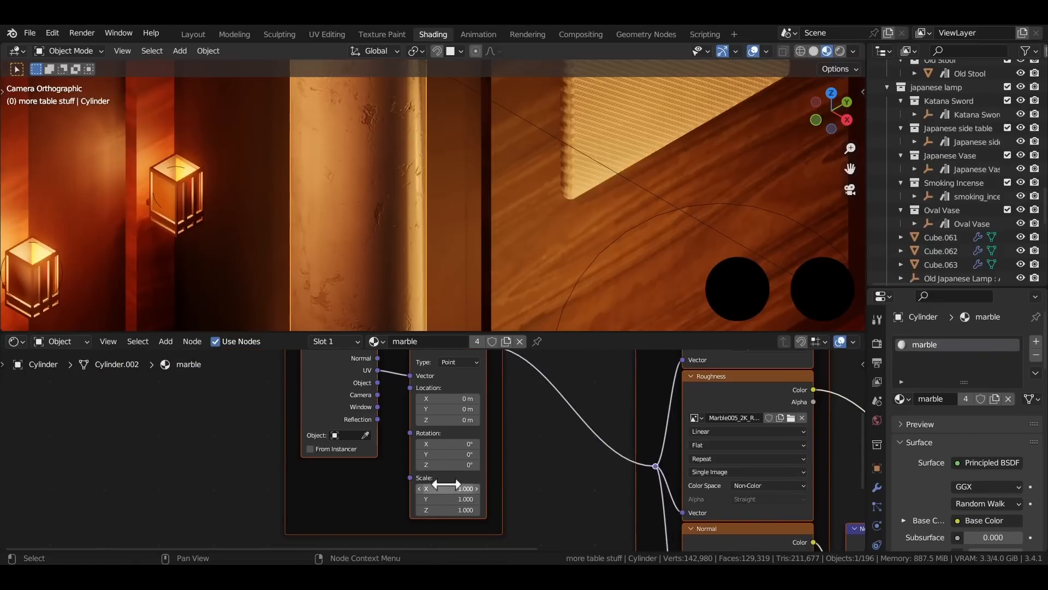
{"action": "key", "text": "Tab"}
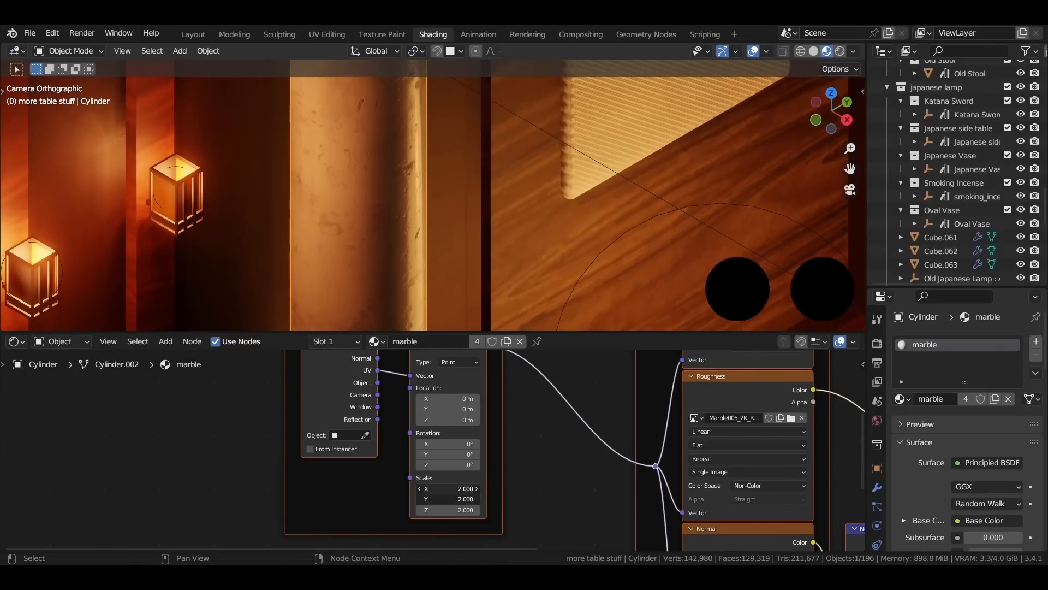
{"action": "left_click", "coordinate": [465, 486]}
{"action": "type", "text": "4"}
{"action": "key", "text": "Return"}
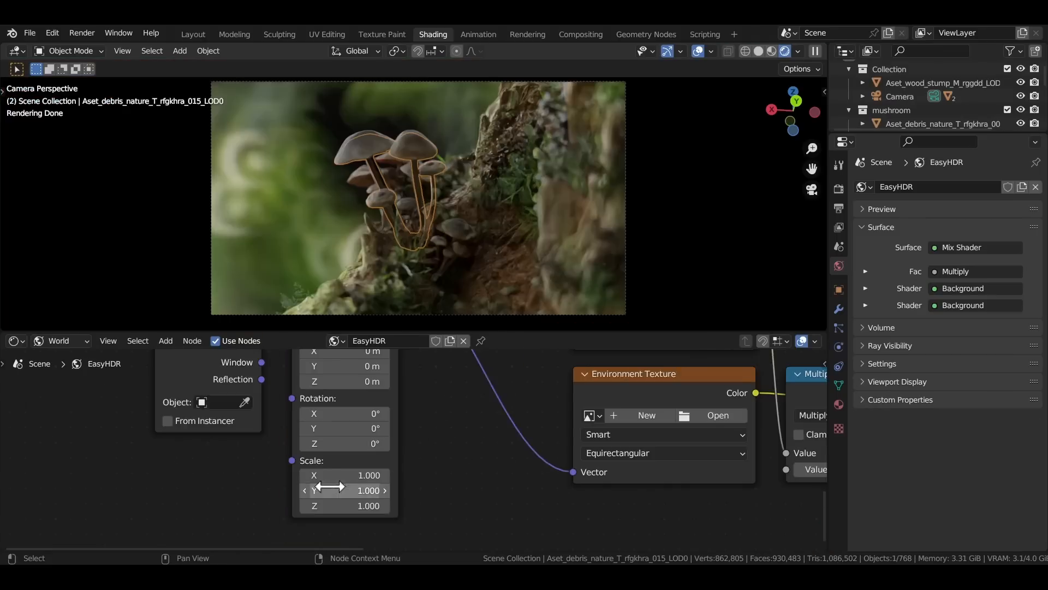
- Add 10° to the Z rotation of the EasyHDR world's Mapping node with a +10 expression
{"action": "scroll", "coordinate": [312, 433], "scroll_direction": "up", "scroll_amount": 3}
{"action": "left_click", "coordinate": [312, 433]}
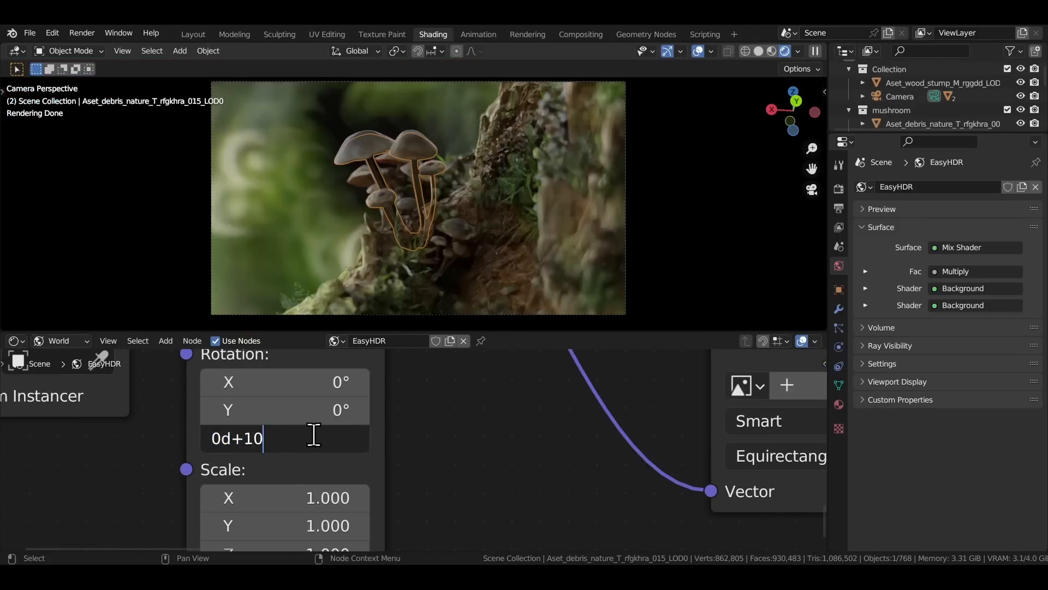
{"action": "type", "text": "+10"}
{"action": "key", "text": "Return"}
{"action": "left_click", "coordinate": [314, 435]}
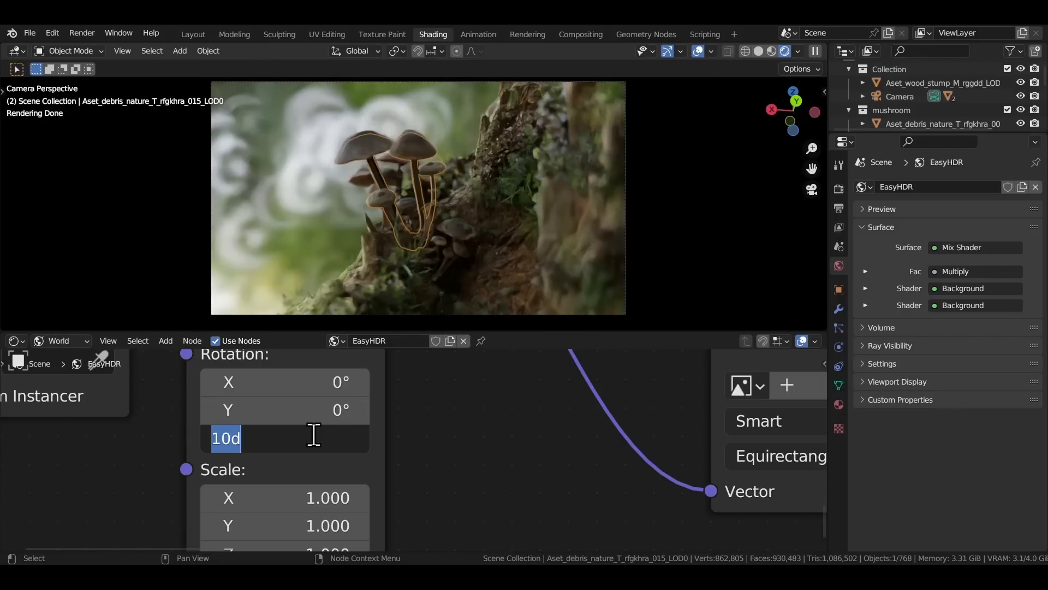
{"action": "key", "text": "Return"}
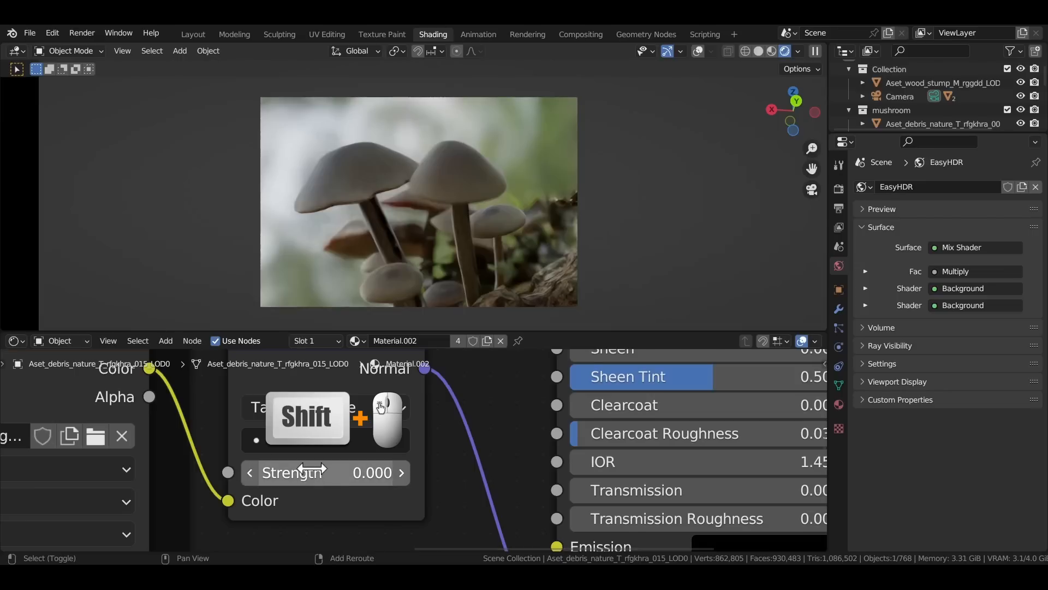
- Finely adjust the Normal Map strength of the mushroom's Material.002 to about 2.28
{"action": "left_click_drag", "start_coordinate": [328, 472], "coordinate": [467, 473], "text": "shift"}
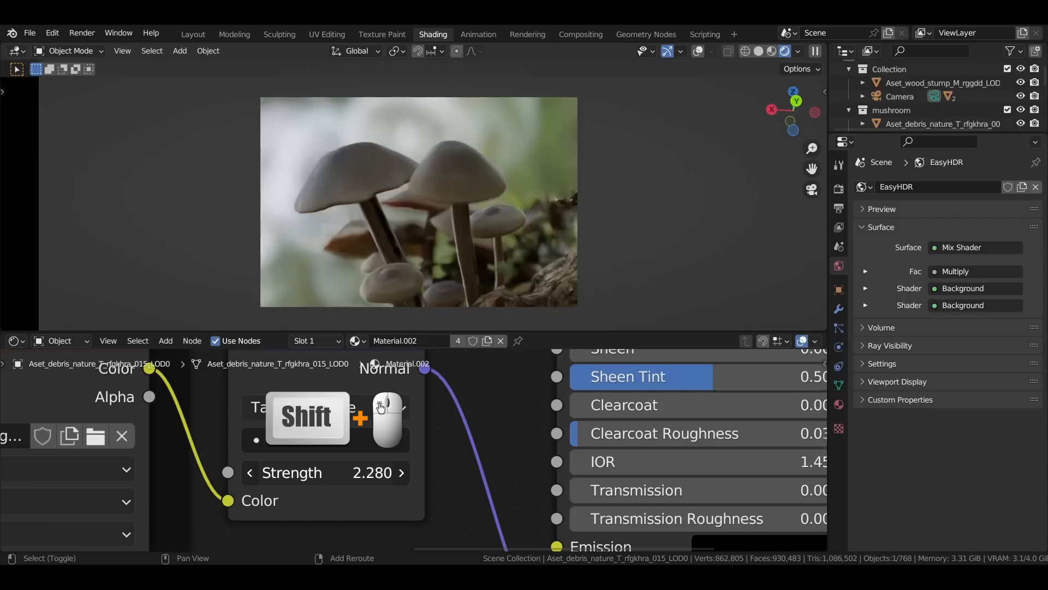
{"action": "mouse_move", "coordinate": [372, 472]}
{"action": "left_mouse_down", "text": "shift"}
{"action": "mouse_move", "coordinate": [394, 473]}
{"action": "mouse_move", "coordinate": [380, 472]}
{"action": "left_mouse_up", "text": "shift"}
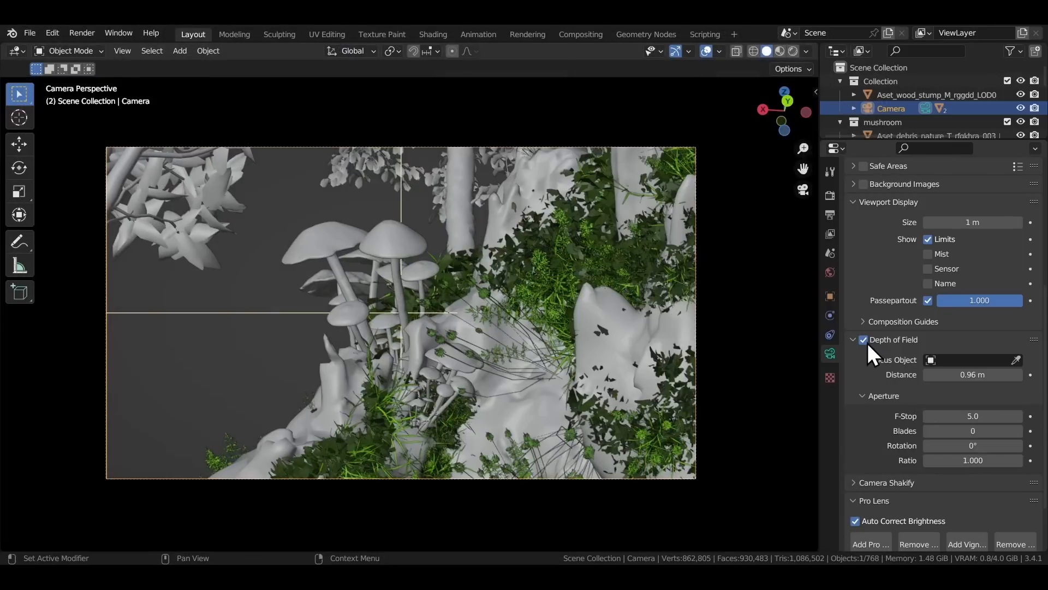
- Add the camera's Depth of Field option to Quick Favorites and toggle it from there
{"action": "right_click", "coordinate": [867, 341]}
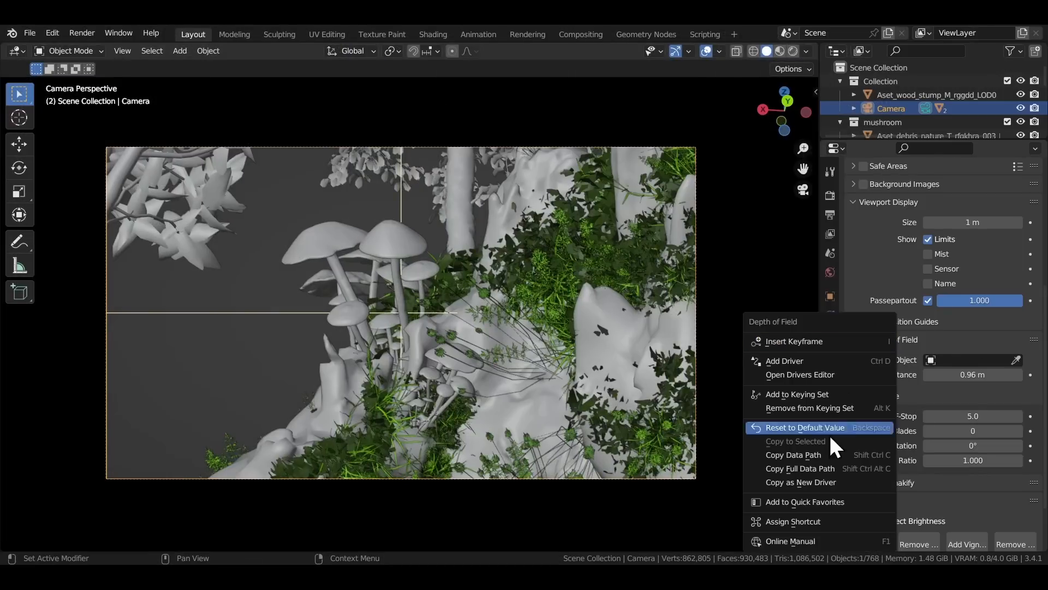
{"action": "left_click", "coordinate": [833, 503]}
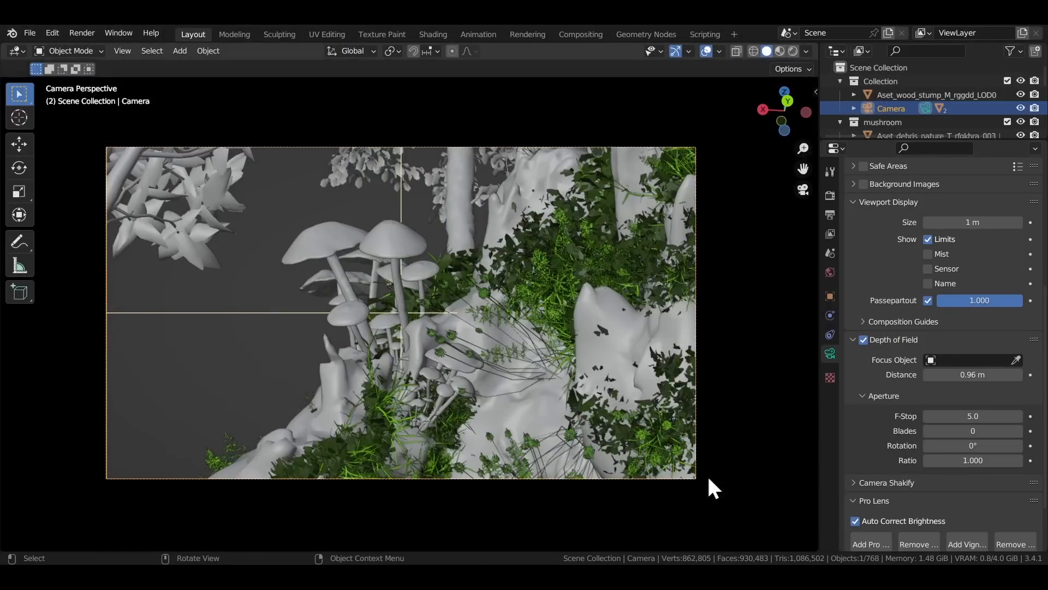
{"action": "key", "text": "q"}
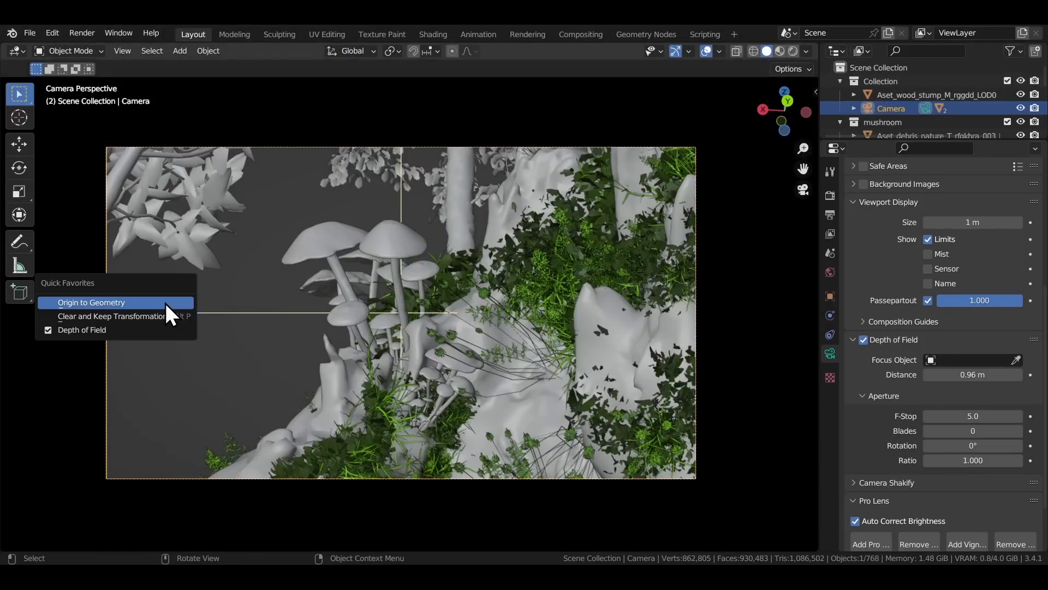
{"action": "left_click", "coordinate": [149, 330]}
- Choose the Snake Hook brush from the sculpting Quick Favorites for the mushroom
{"action": "key", "text": "q"}
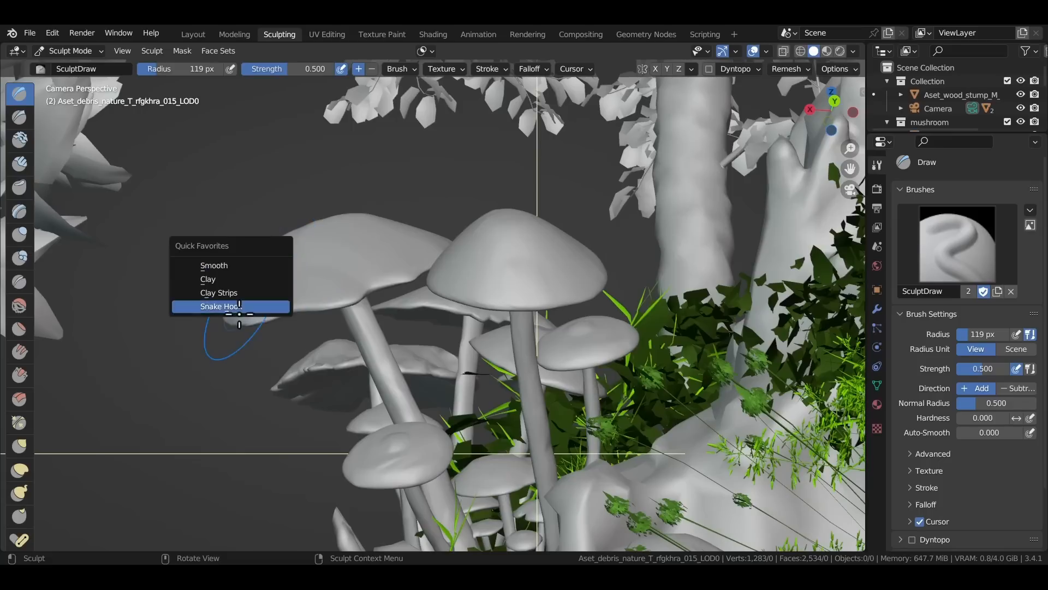
{"action": "left_click", "coordinate": [230, 309]}
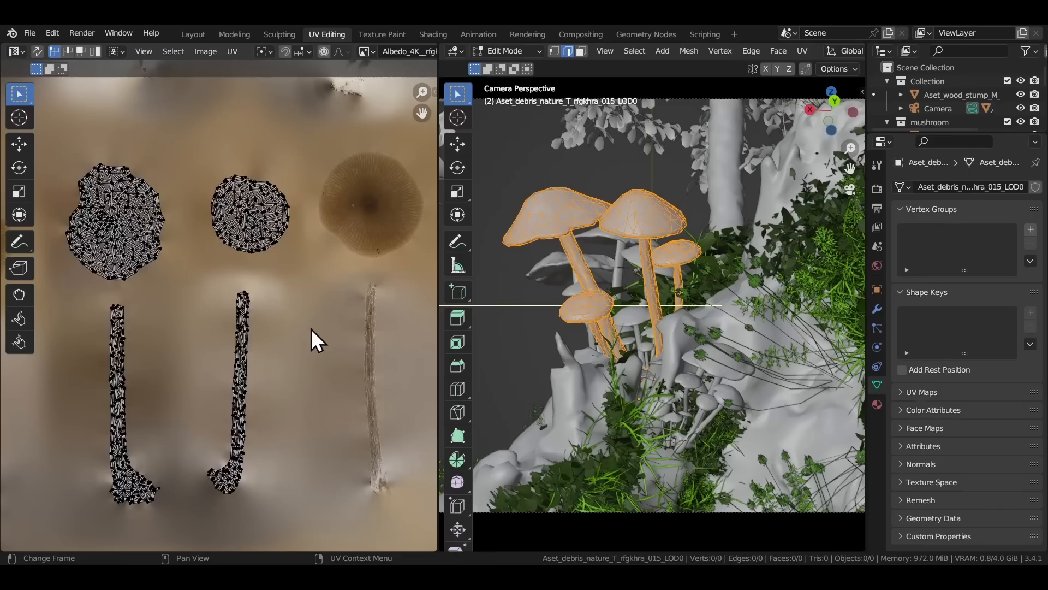
- Select all of the mushroom's UVs and relax them with the Relax operation from Quick Favorites
{"action": "key", "text": "a"}
{"action": "key", "text": "q"}
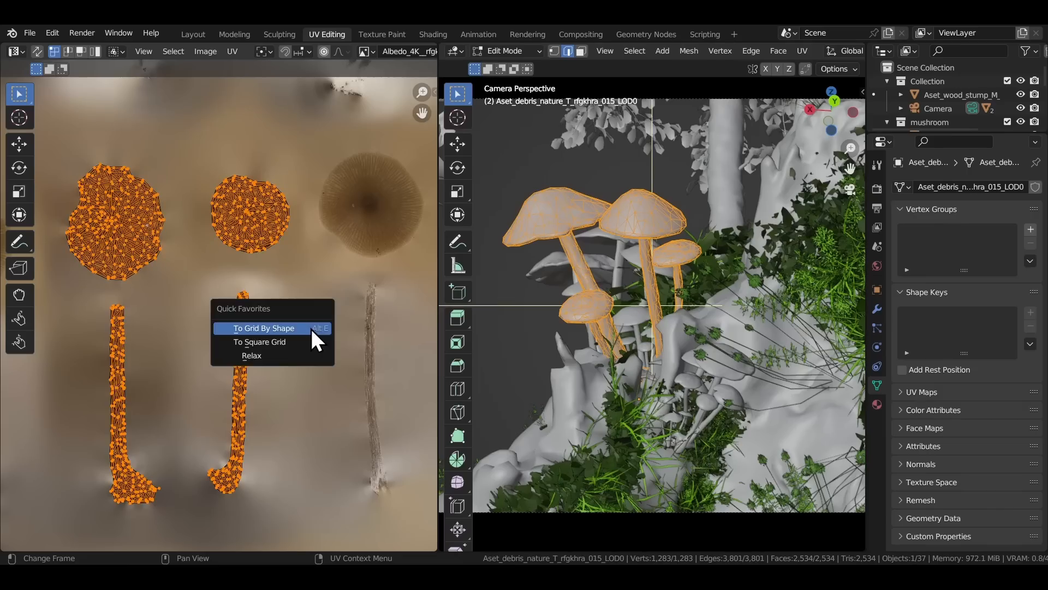
{"action": "left_click", "coordinate": [270, 356]}
- Add a Hue Saturation Value node to the mushroom's Material.002 from Quick Favorites and browse the converter nodes available to add
{"action": "key", "text": "q"}
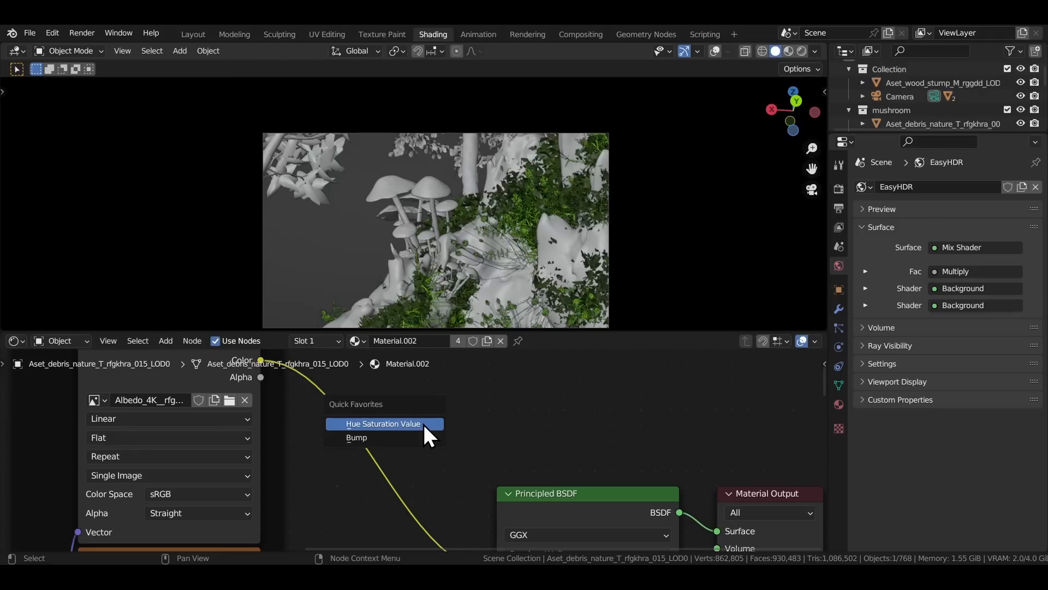
{"action": "left_click", "coordinate": [424, 425]}
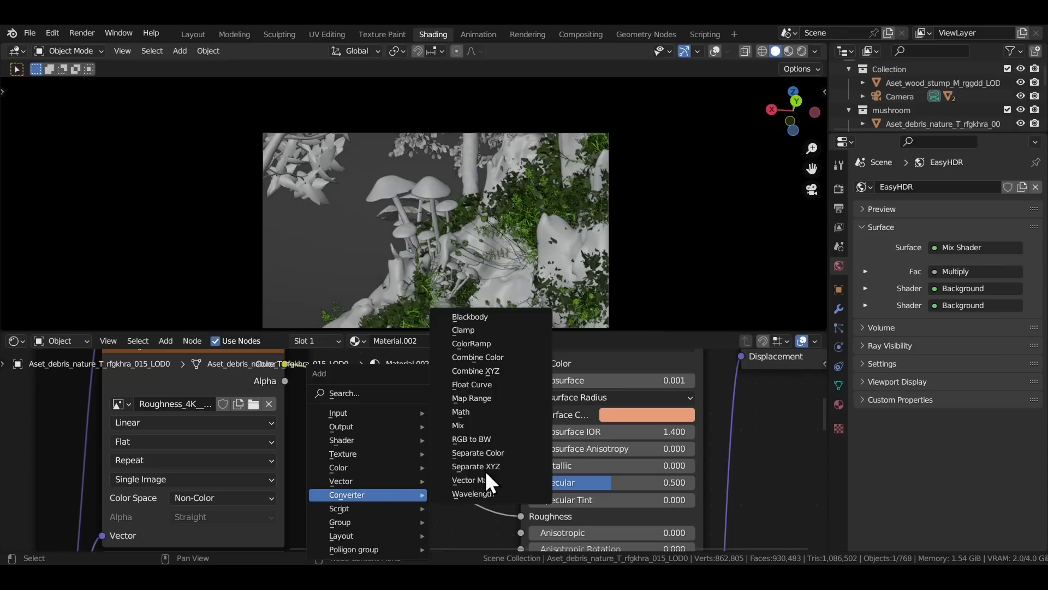
{"action": "right_click", "coordinate": [459, 341]}
{"action": "left_click", "coordinate": [428, 341]}
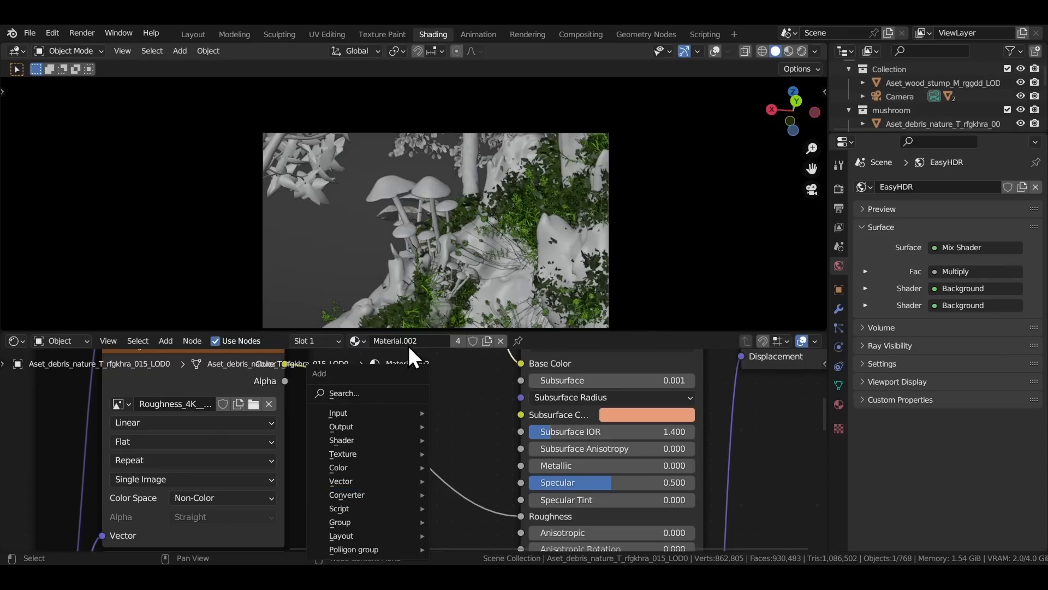
{"action": "key", "text": "q"}
{"action": "left_click", "coordinate": [361, 467]}
{"action": "left_click", "coordinate": [391, 499]}
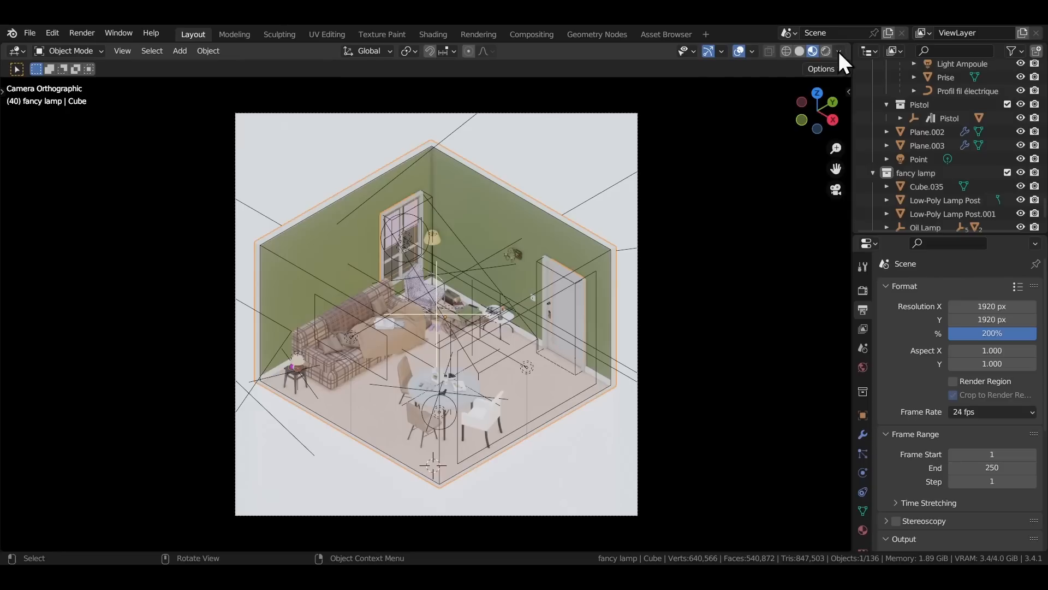
- Enable Scene Lights and Scene World for the viewport's material preview and inspect the lit living room
{"action": "left_click", "coordinate": [839, 51]}
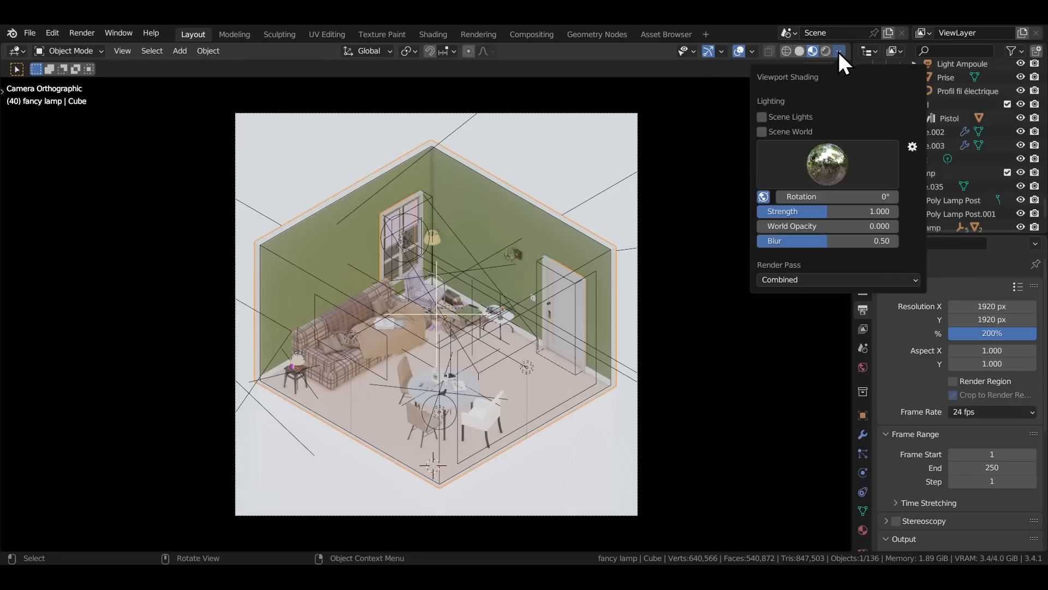
{"action": "left_click", "coordinate": [763, 117]}
{"action": "left_click", "coordinate": [762, 132]}
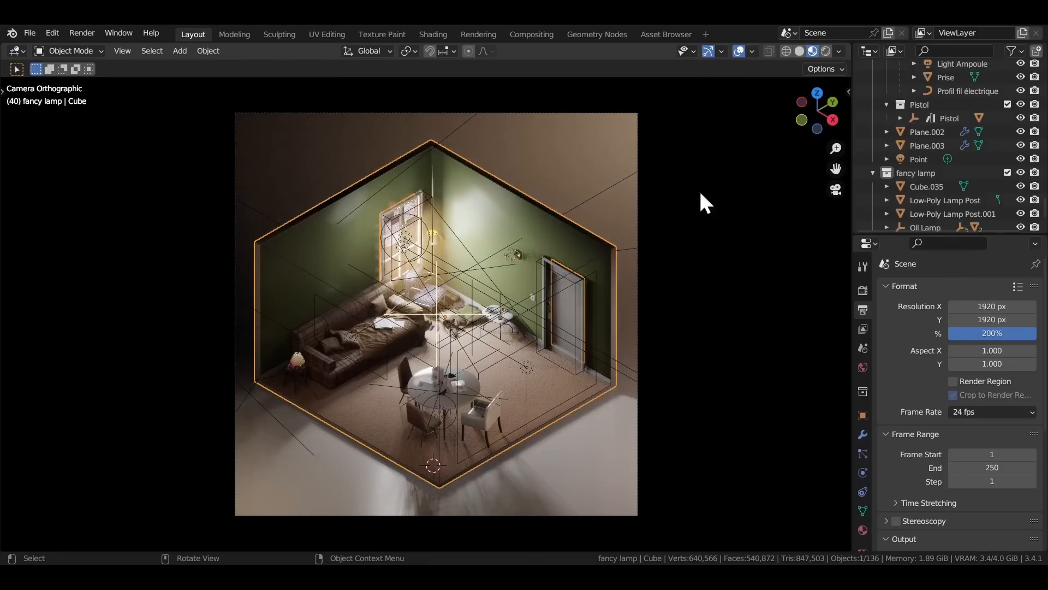
{"action": "scroll", "coordinate": [518, 388], "scroll_direction": "up", "scroll_amount": 5}
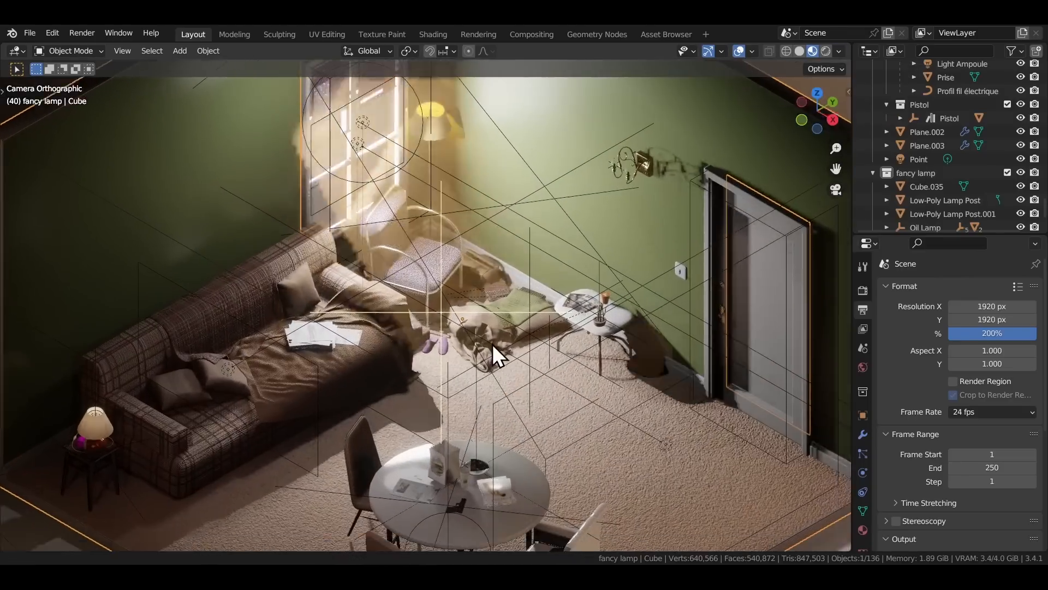
{"action": "middle_click_drag", "start_coordinate": [493, 344], "coordinate": [516, 440], "text": "shift"}
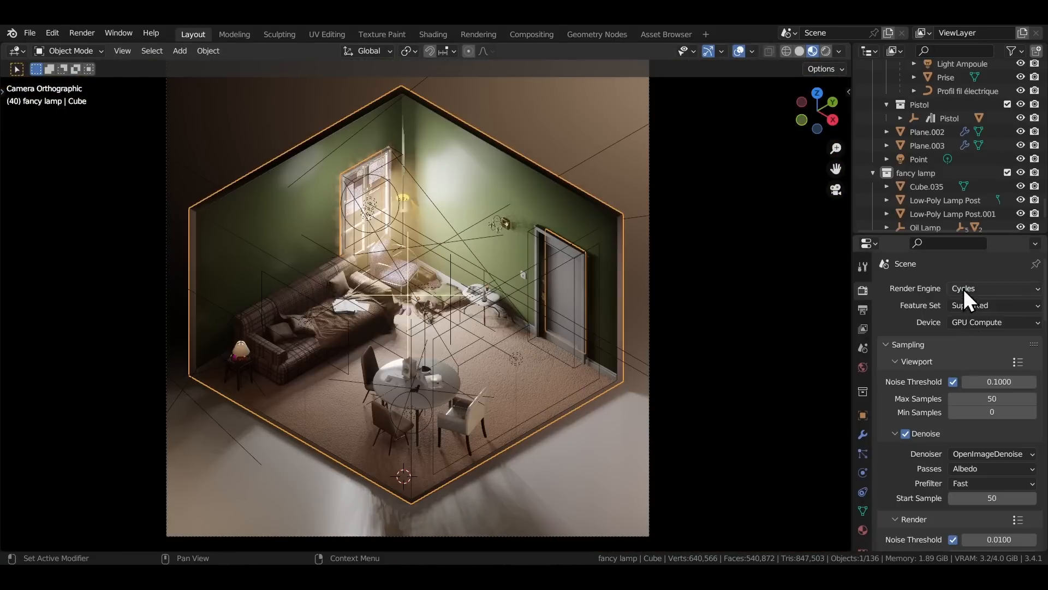
- Switch the render engine to Eevee and back to Cycles
{"action": "left_click", "coordinate": [964, 289]}
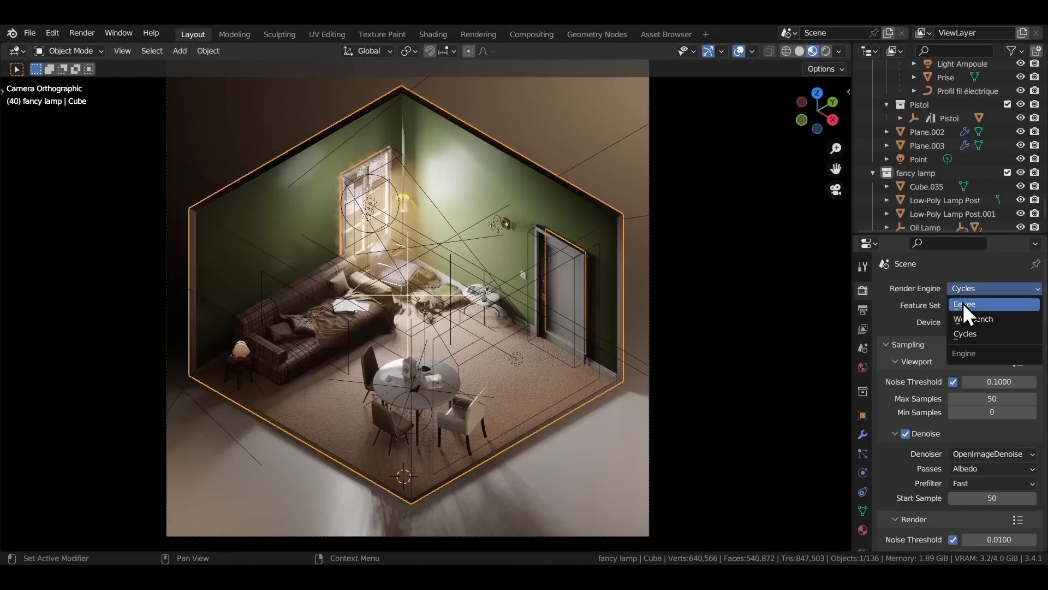
{"action": "left_click", "coordinate": [963, 304]}
{"action": "left_click", "coordinate": [968, 289]}
{"action": "left_click", "coordinate": [962, 333]}
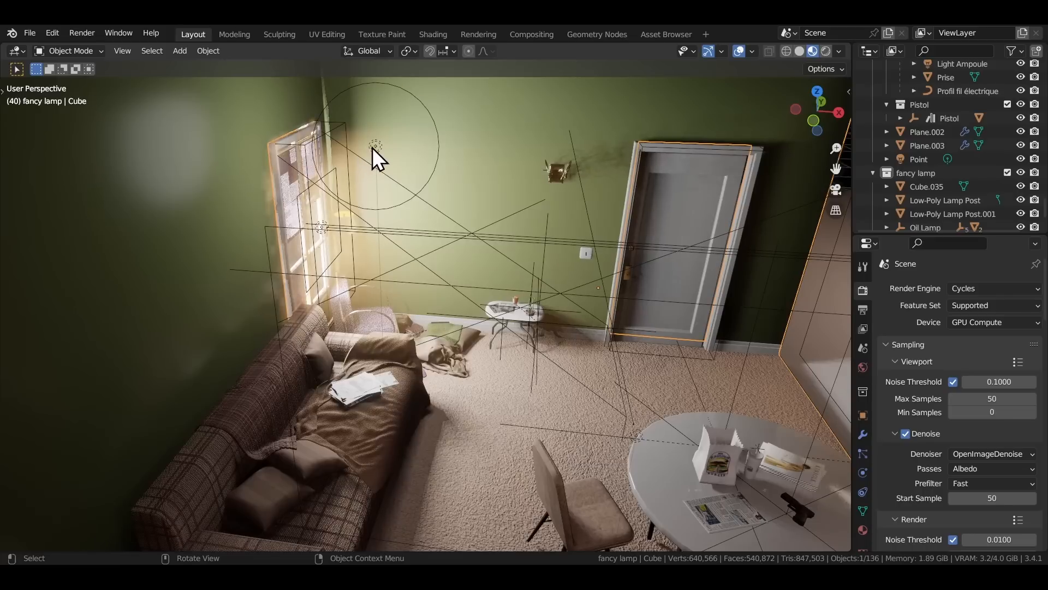
- Move the light near the living room window along the X axis
{"action": "left_click", "coordinate": [377, 157]}
{"action": "key", "text": "g"}
{"action": "key", "text": "x"}
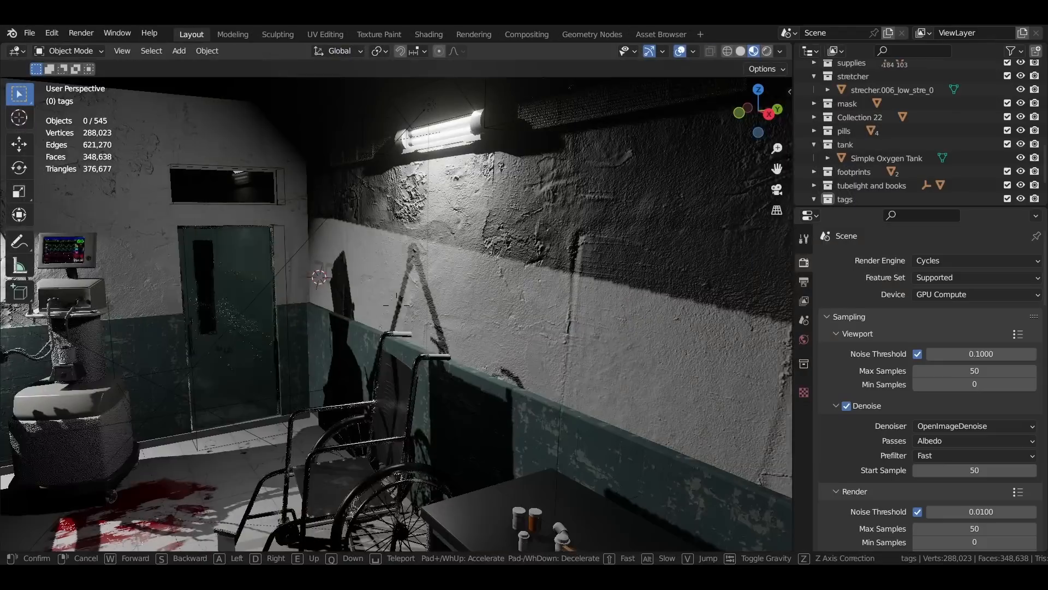
- Travel through the hospital room with walk navigation to examine its walls and their bump shading
{"action": "key", "text": "w"}
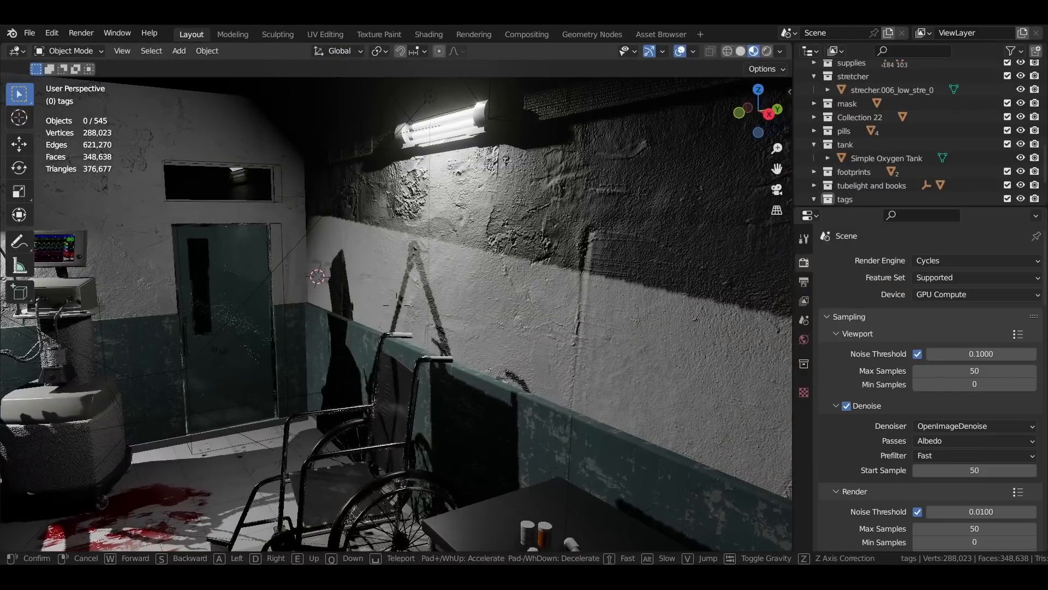
{"action": "key", "text": "w"}
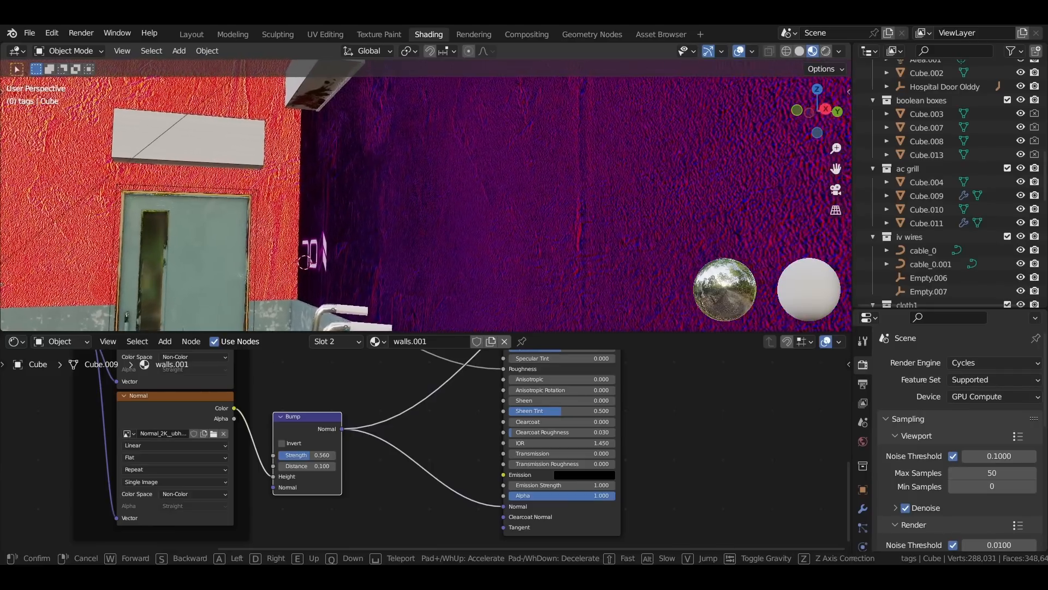
{"action": "key", "text": "d"}
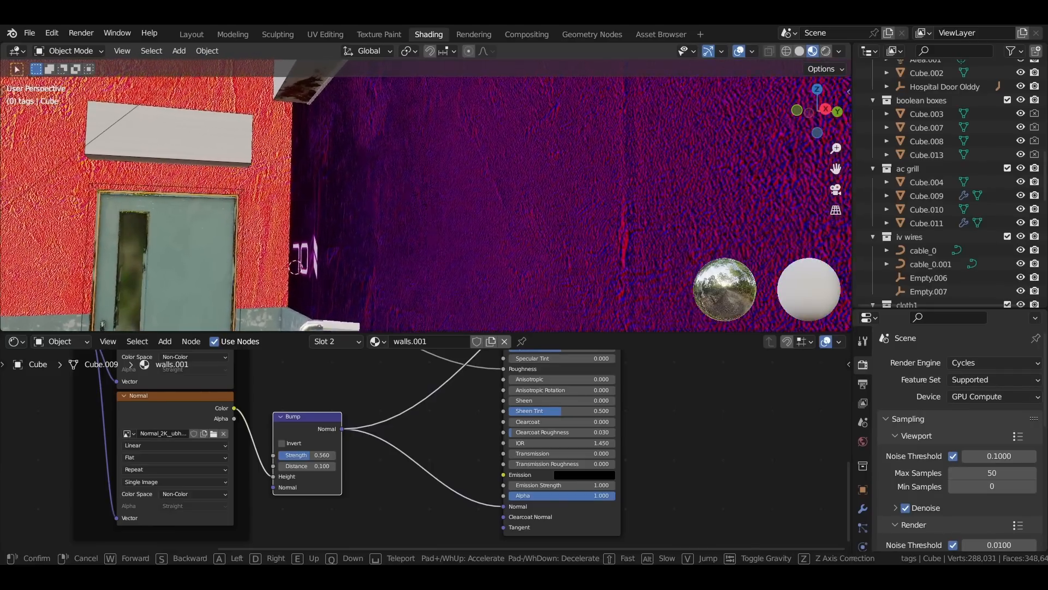
{"action": "key", "text": "d"}
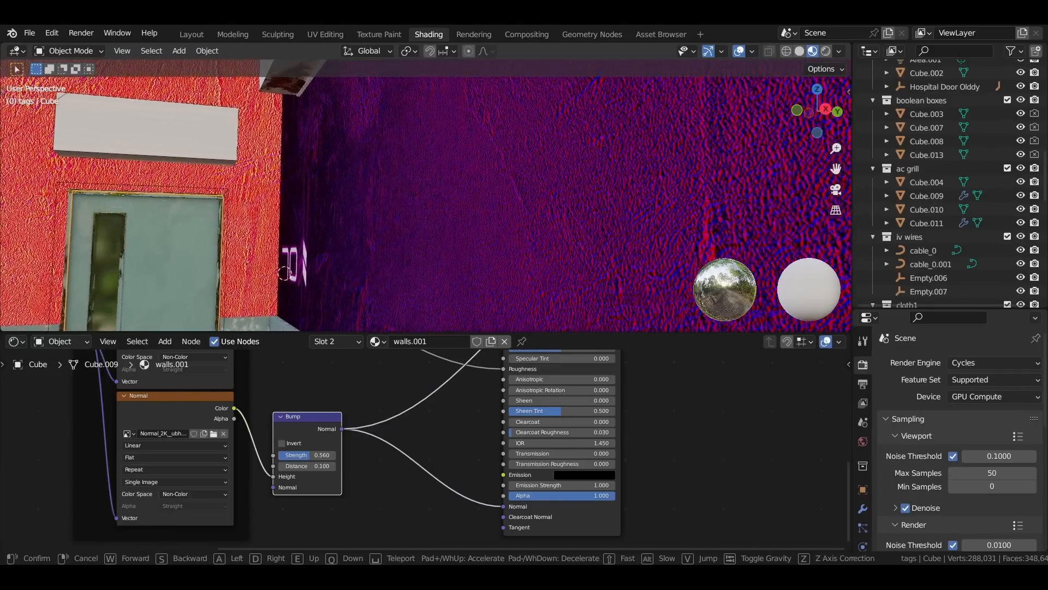
{"action": "key", "text": "d"}
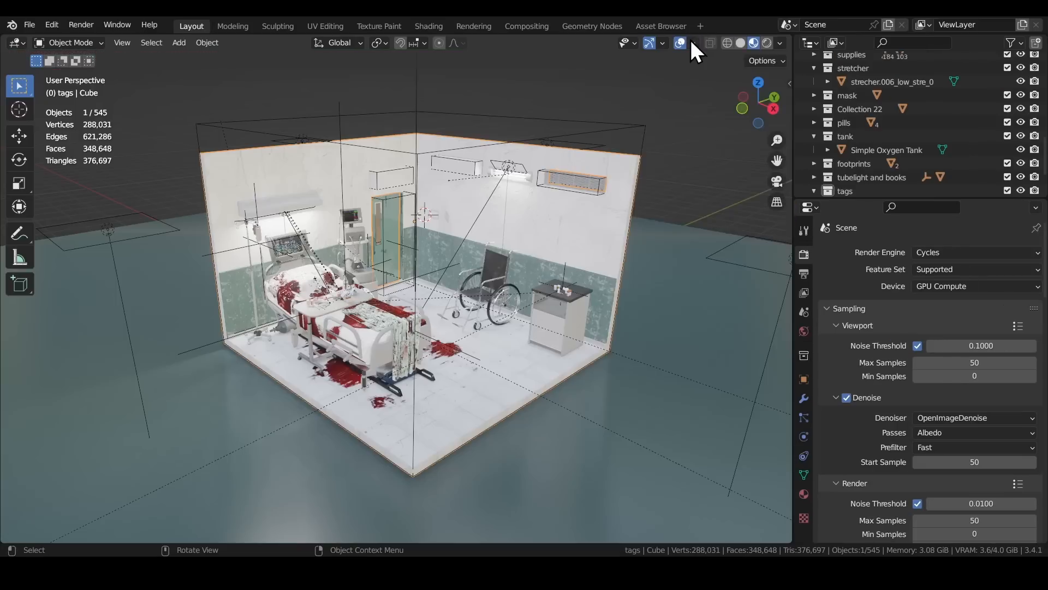
- Turn on the Face Orientation overlay and recalculate the normals of the hospital room's two wall faces
{"action": "left_click", "coordinate": [692, 42]}
{"action": "left_click", "coordinate": [627, 334]}
{"action": "key", "text": "Tab"}
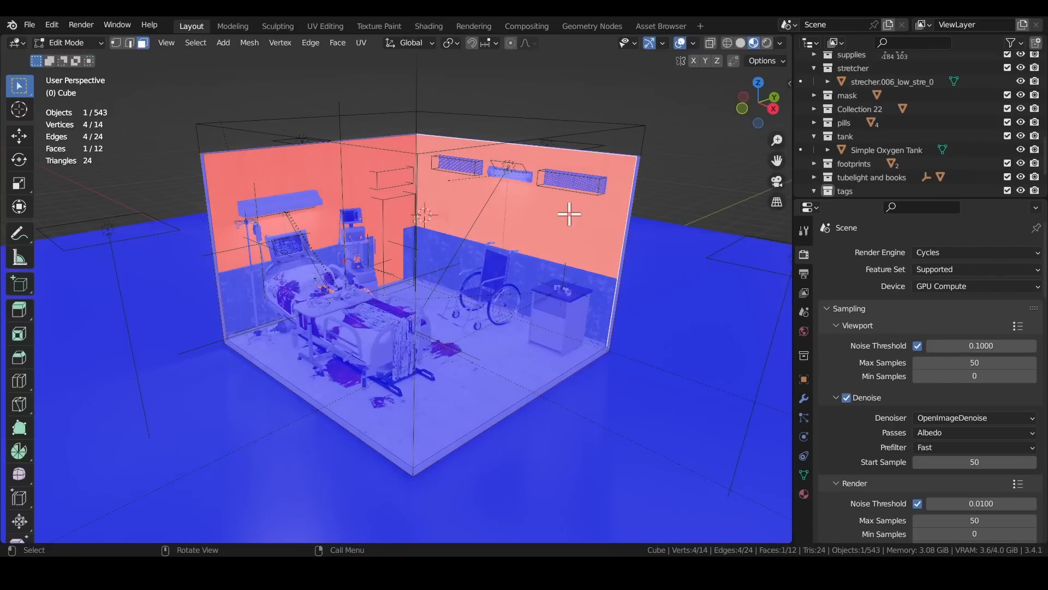
{"action": "left_click", "coordinate": [336, 168], "text": "shift"}
{"action": "key", "text": "shift+n"}
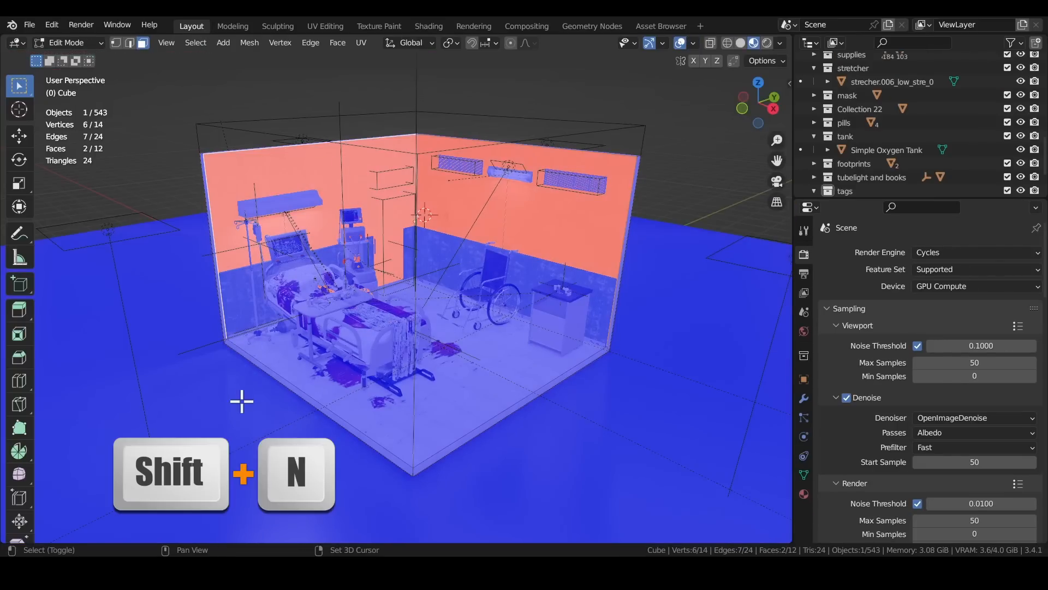
{"action": "left_click", "coordinate": [392, 505]}
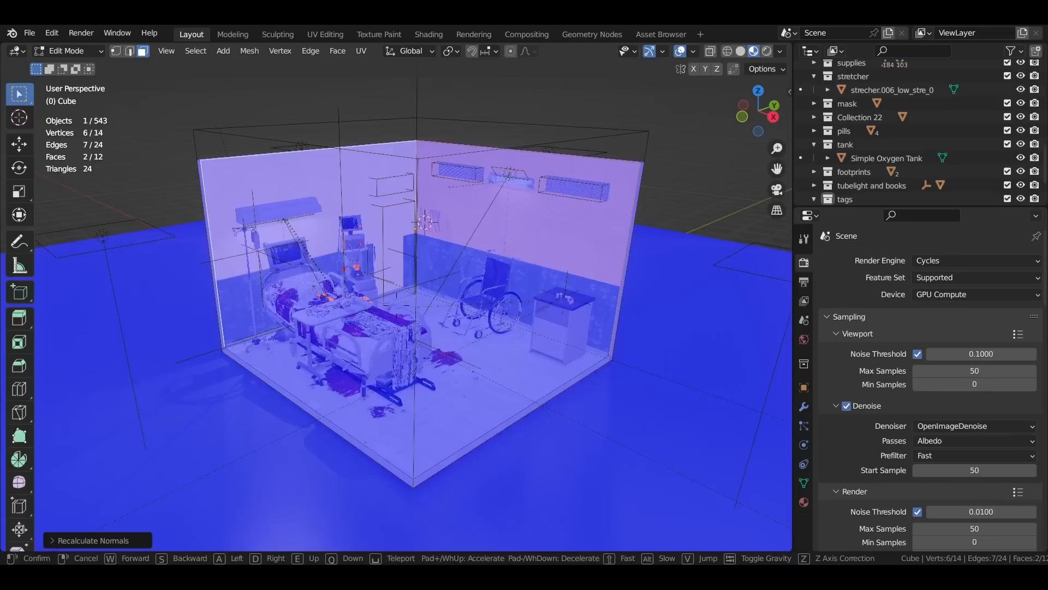
{"action": "key", "text": "w"}
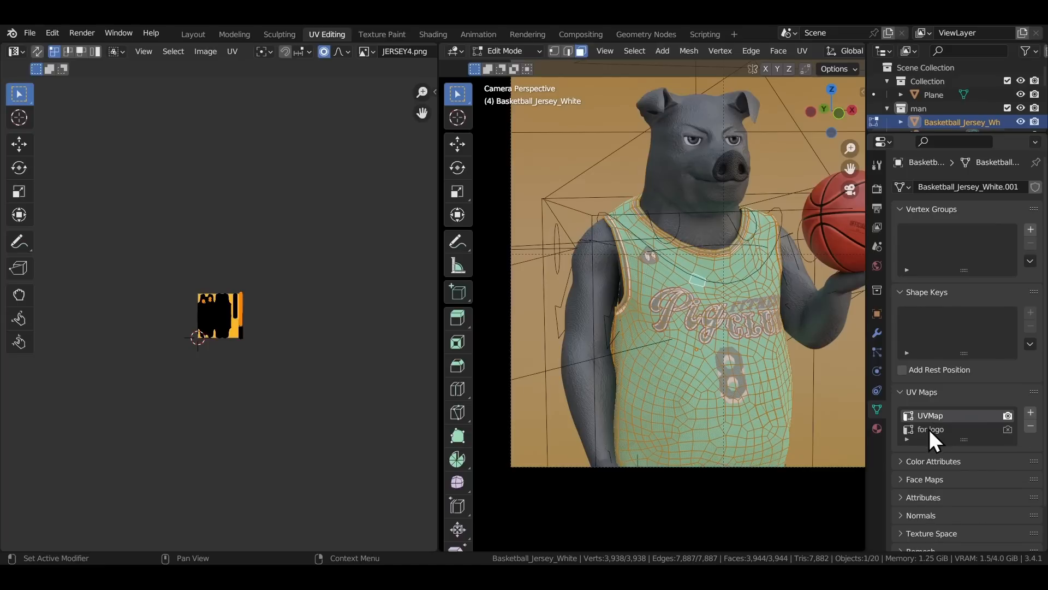
- Compare the basketball jersey's UVMap and for logo UV layouts by switching between them
{"action": "left_click", "coordinate": [929, 430]}
{"action": "left_click", "coordinate": [931, 419]}
{"action": "left_click", "coordinate": [933, 431]}
{"action": "left_click", "coordinate": [933, 418]}
{"action": "left_click", "coordinate": [934, 432]}
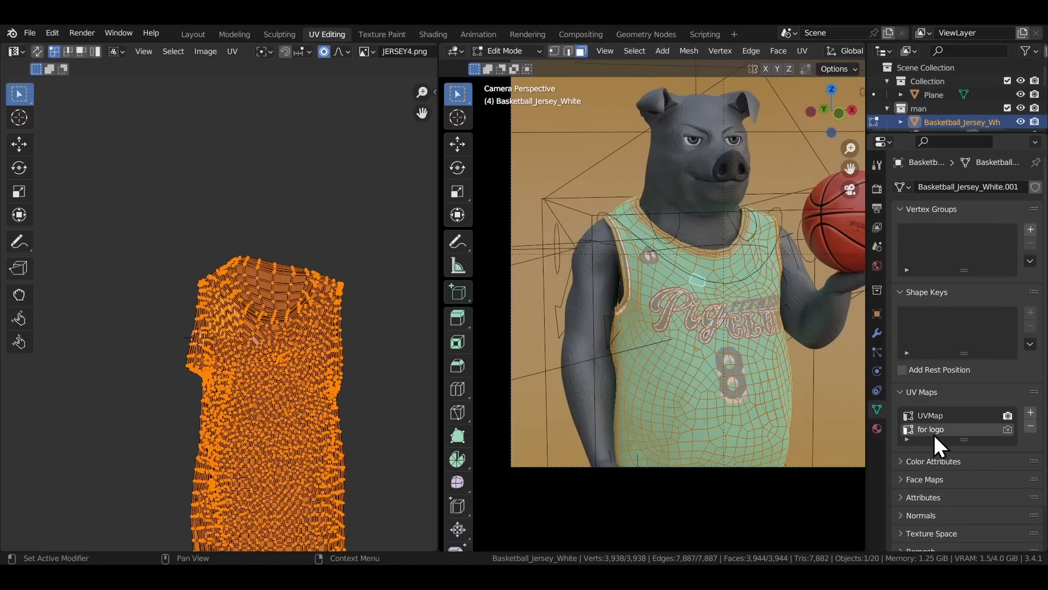
{"action": "left_click", "coordinate": [933, 418]}
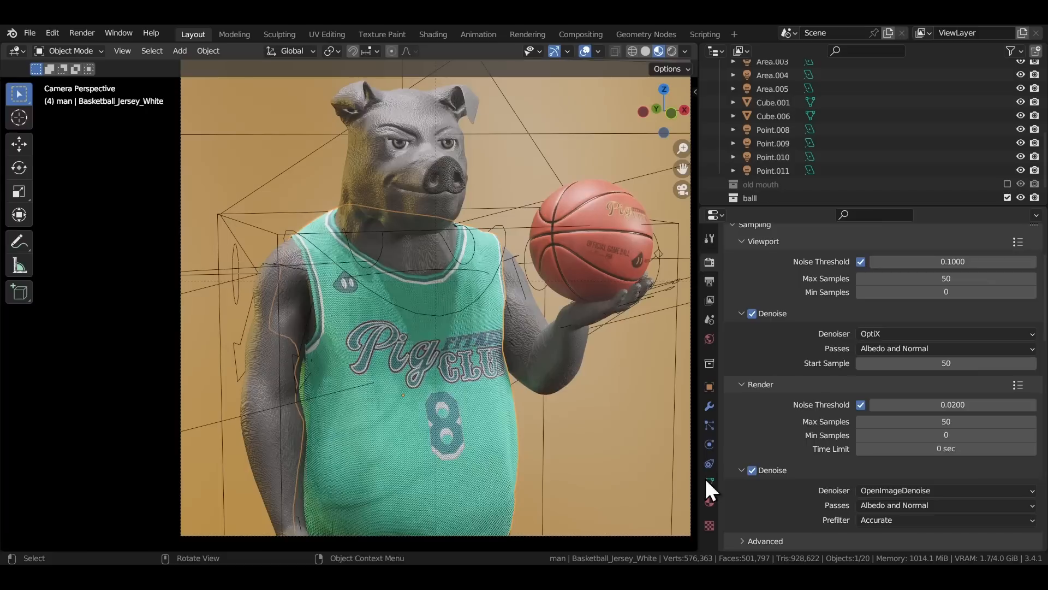
- Add a UV map to the basketball jersey and name it new logo
{"action": "left_click", "coordinate": [708, 482]}
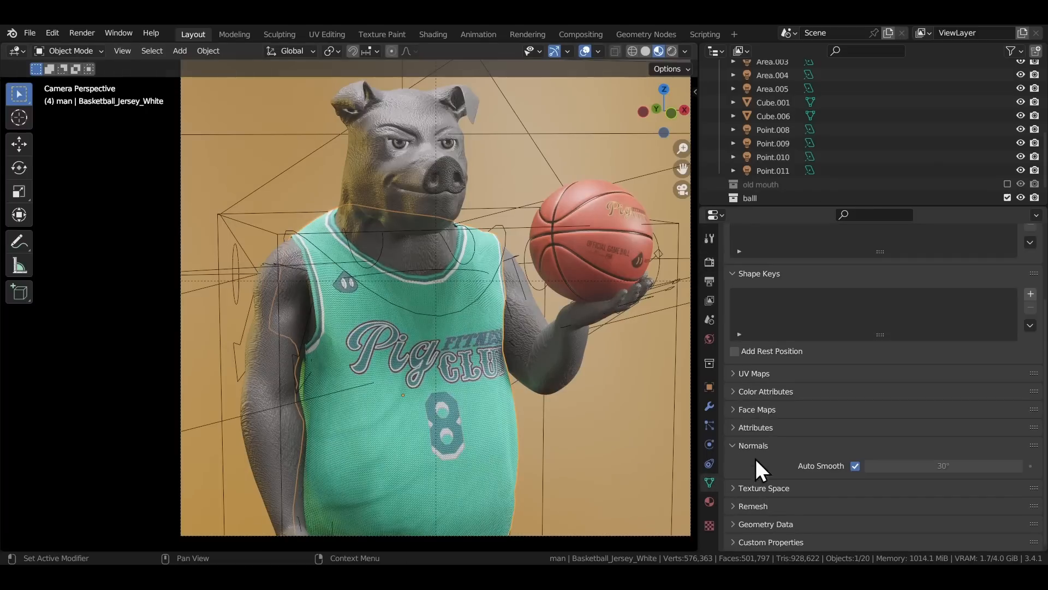
{"action": "left_click", "coordinate": [741, 374]}
{"action": "left_click", "coordinate": [1030, 395]}
{"action": "double_click", "coordinate": [766, 425]}
{"action": "type", "text": "new lo"}
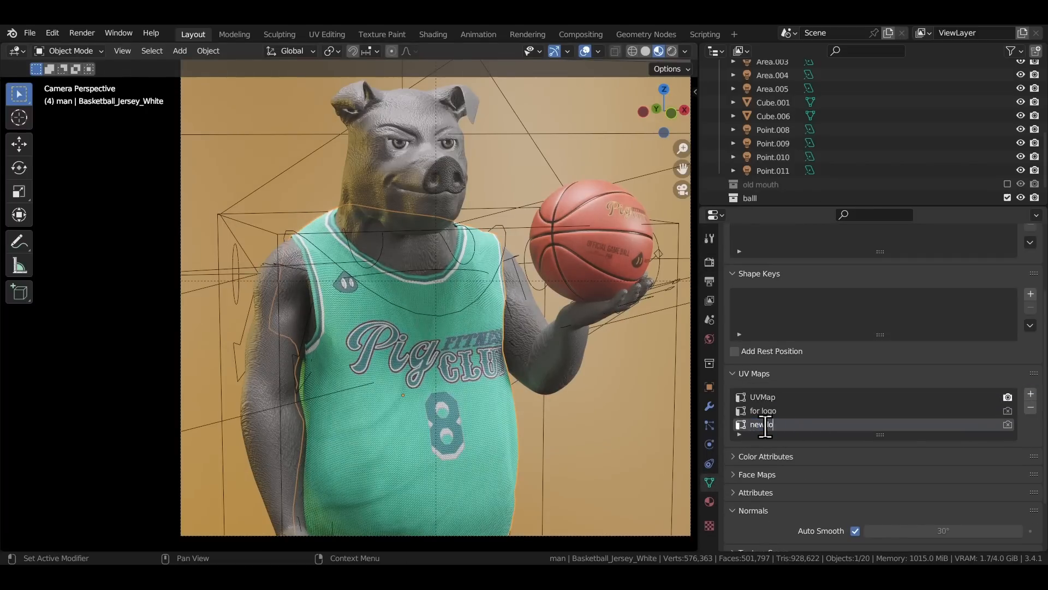
{"action": "type", "text": "go"}
{"action": "key", "text": "Return"}
- Unwrap the whole jersey mesh into the new logo UV map by projecting it from the front view
{"action": "key", "text": "KP_1"}
{"action": "scroll", "coordinate": [390, 387], "scroll_direction": "down", "scroll_amount": 4}
{"action": "middle_click_drag", "start_coordinate": [390, 387], "coordinate": [349, 333], "text": "shift"}
{"action": "key", "text": "Tab"}
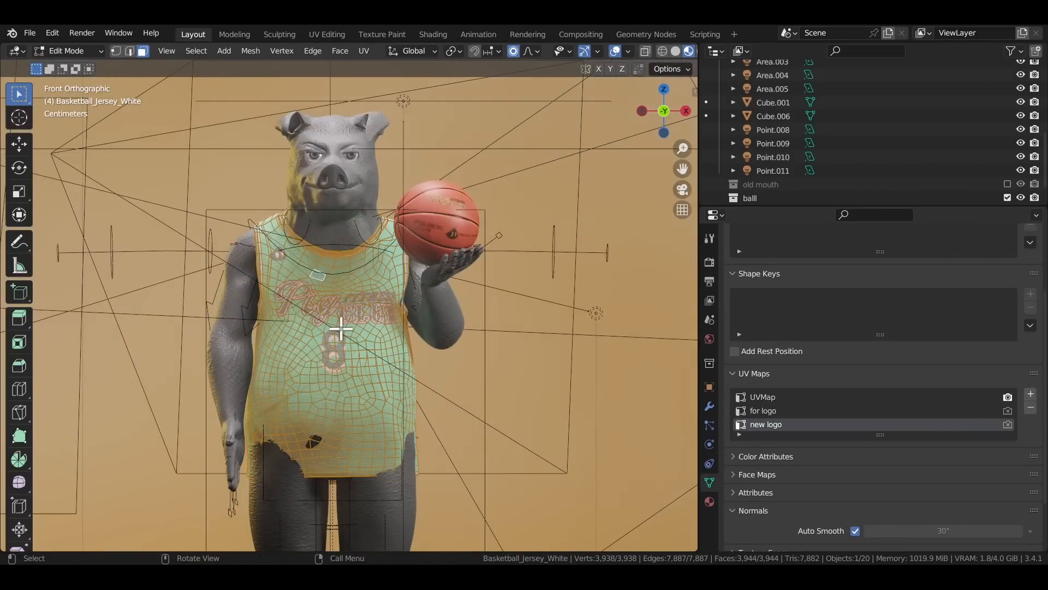
{"action": "key", "text": "u"}
{"action": "left_click", "coordinate": [303, 246]}
- Compare the jersey's UVMap, for logo and new logo layouts in the UV Editing workspace
{"action": "left_click", "coordinate": [331, 38]}
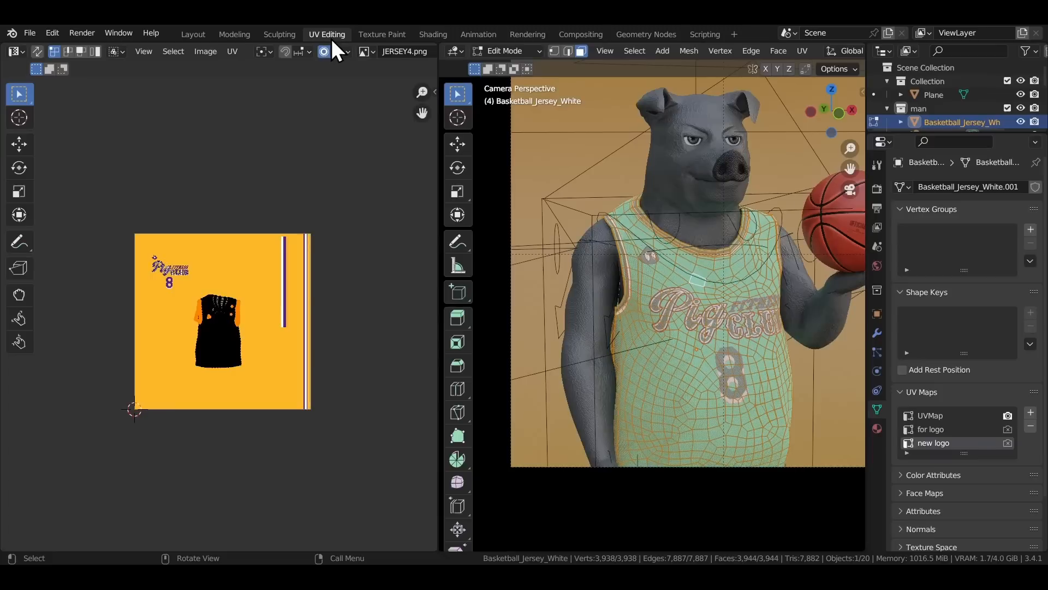
{"action": "scroll", "coordinate": [244, 332], "scroll_direction": "up", "scroll_amount": 5}
{"action": "key", "text": "a"}
{"action": "scroll", "coordinate": [243, 332], "scroll_direction": "down", "scroll_amount": 2}
{"action": "left_click", "coordinate": [922, 430]}
{"action": "left_click", "coordinate": [928, 417]}
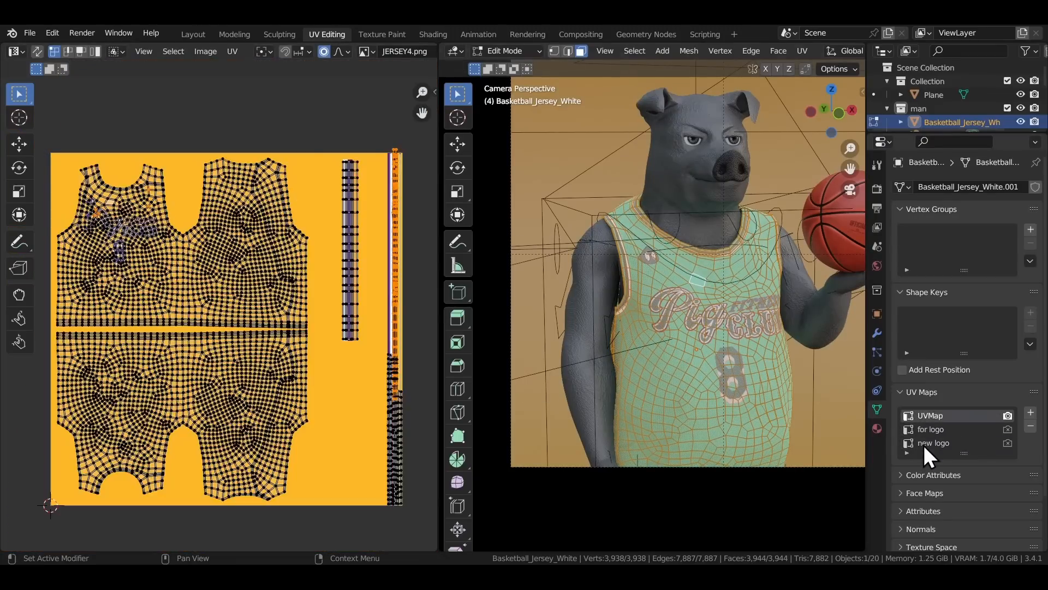
{"action": "left_click", "coordinate": [924, 444]}
{"action": "left_click", "coordinate": [926, 430]}
{"action": "left_click", "coordinate": [927, 444]}
{"action": "left_click", "coordinate": [929, 416]}
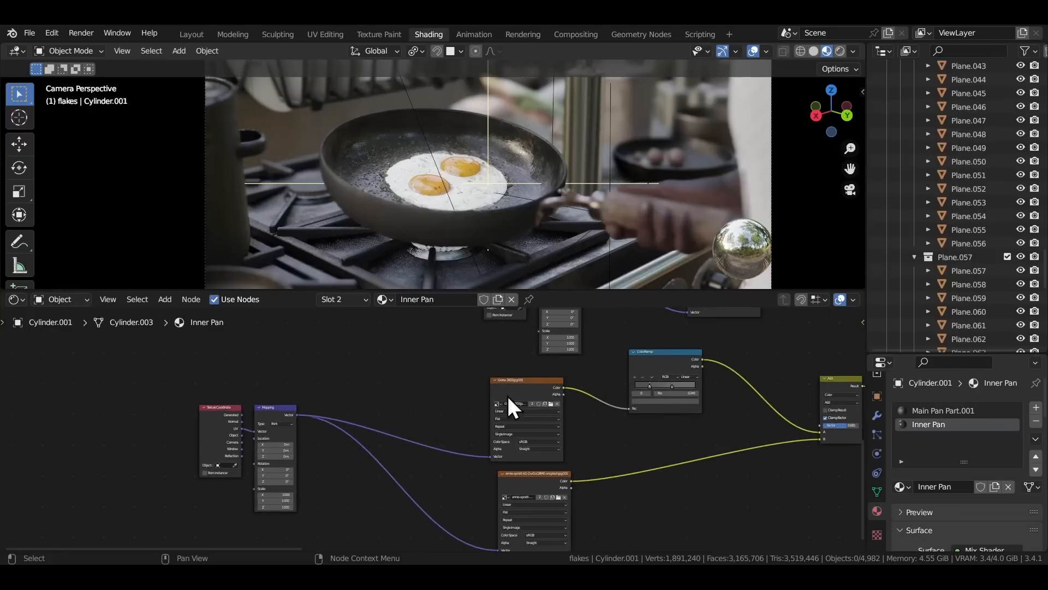
- Hide the unused sockets of the Mapping and Texture Coordinate nodes feeding the Inner Pan material's Gradient Texture
{"action": "middle_click_drag", "start_coordinate": [508, 398], "coordinate": [361, 488]}
{"action": "middle_click_drag", "start_coordinate": [628, 318], "coordinate": [480, 426]}
{"action": "mouse_move", "coordinate": [640, 395]}
{"action": "middle_mouse_down"}
{"action": "mouse_move", "coordinate": [480, 452]}
{"action": "mouse_move", "coordinate": [374, 549]}
{"action": "middle_mouse_up"}
{"action": "middle_click_drag", "start_coordinate": [587, 510], "coordinate": [280, 316]}
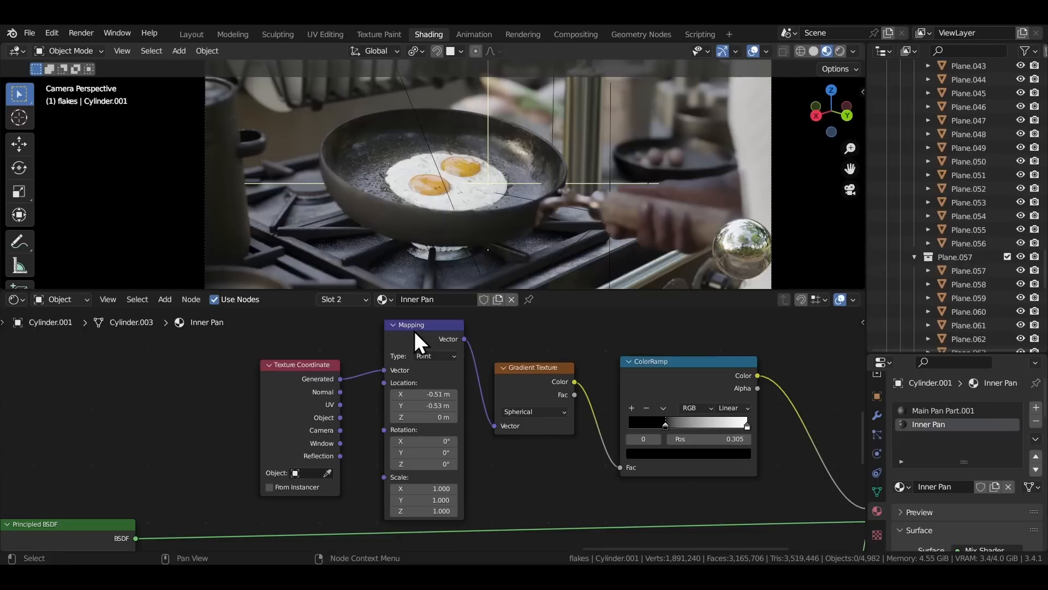
{"action": "left_click", "coordinate": [414, 332]}
{"action": "key", "text": "ctrl+h"}
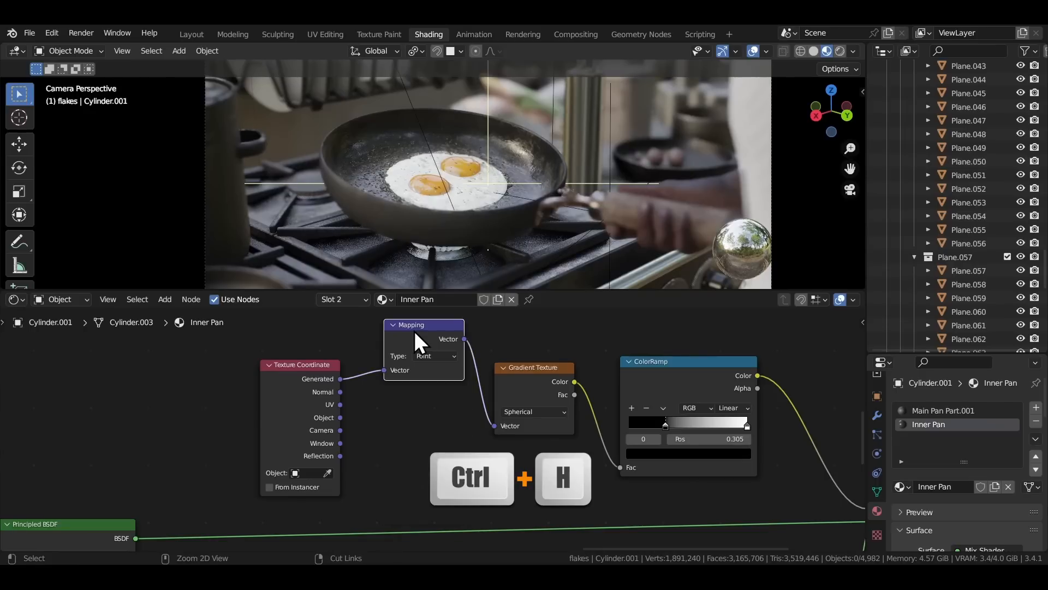
{"action": "left_click", "coordinate": [297, 373]}
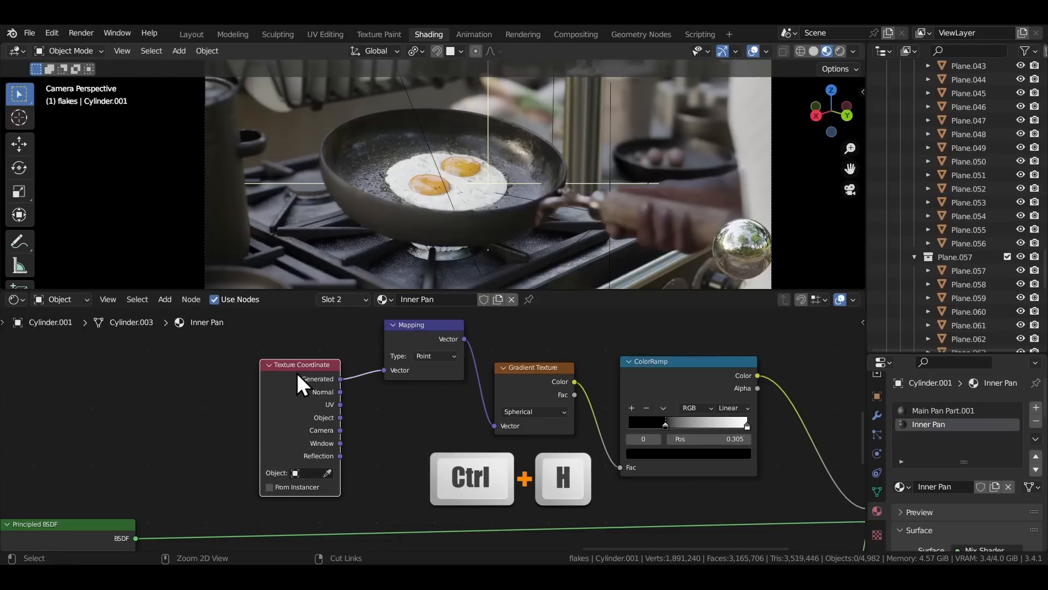
{"action": "key", "text": "ctrl+h"}
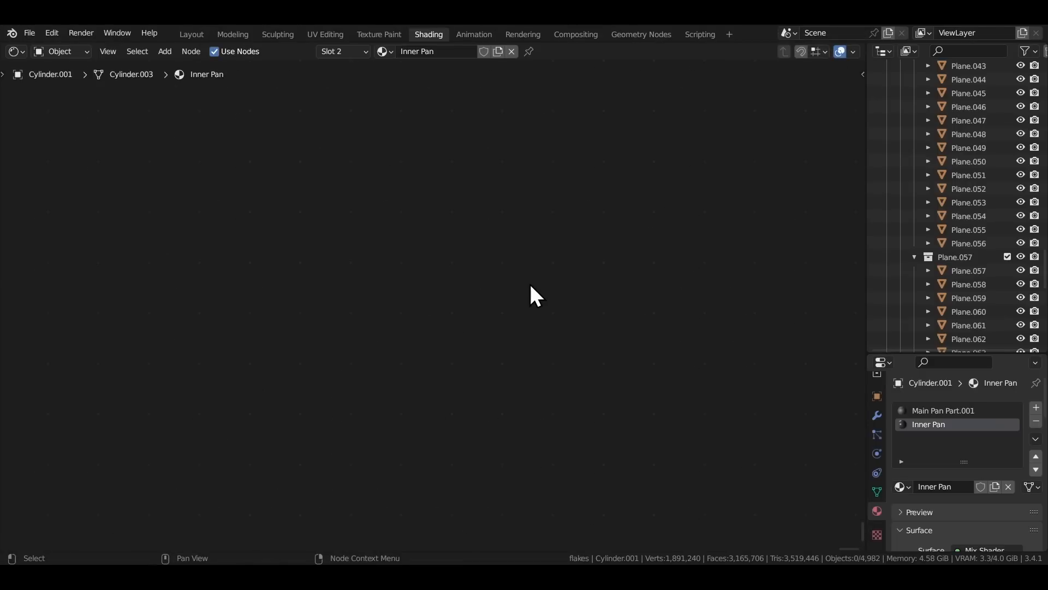
- Scale the off-screen node selection to about 0.94 and follow the guide line toward the Inner Pan nodes
{"action": "key", "text": "s"}
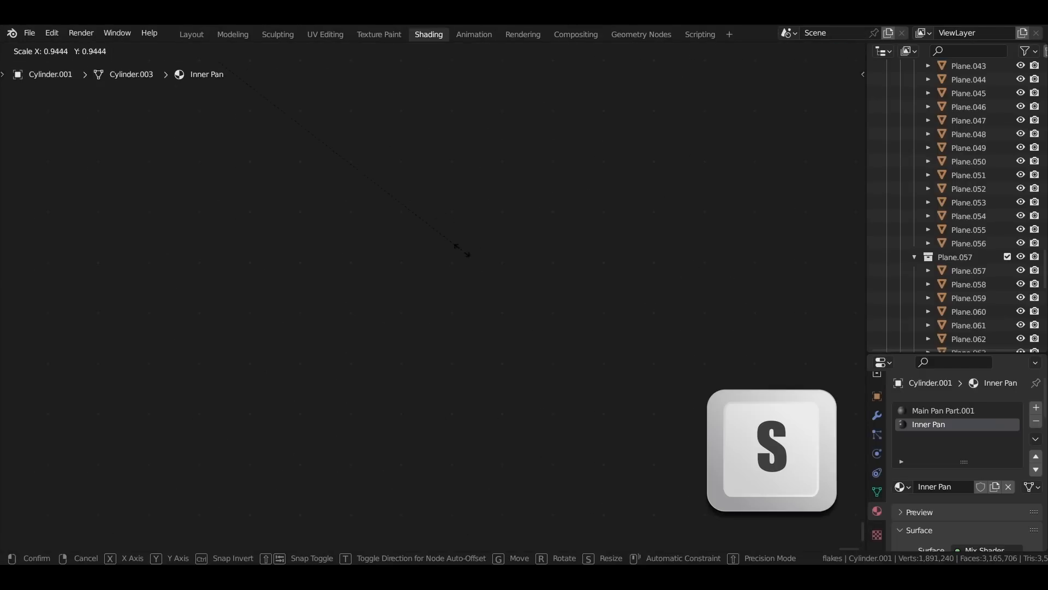
{"action": "left_click", "coordinate": [462, 250]}
{"action": "middle_click_drag", "start_coordinate": [329, 249], "coordinate": [399, 225]}
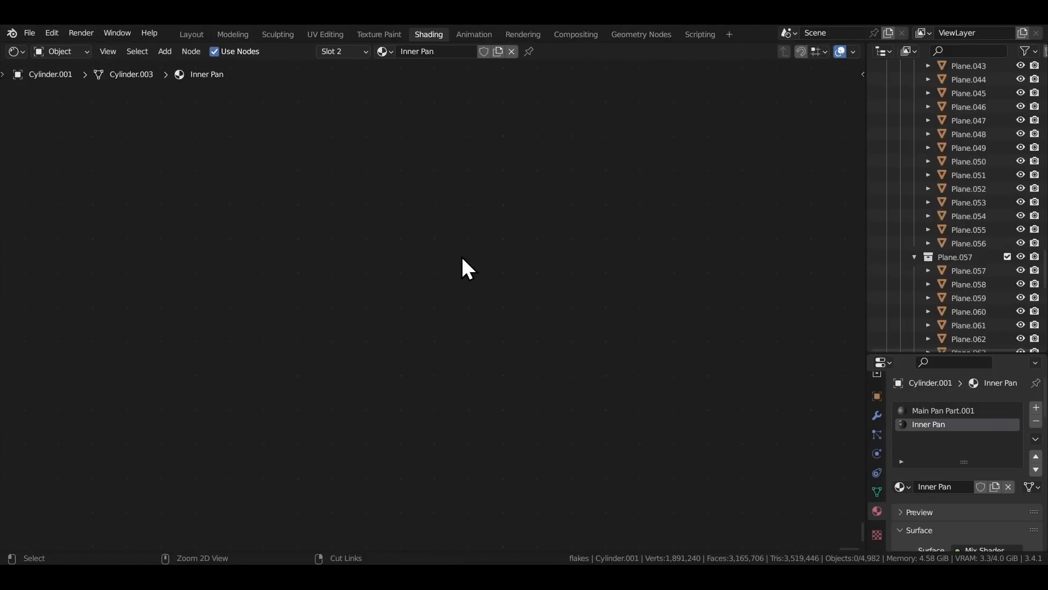
- Locate the Mapping node in the Inner Pan material's node tree with the node search
{"action": "key", "text": "ctrl+f"}
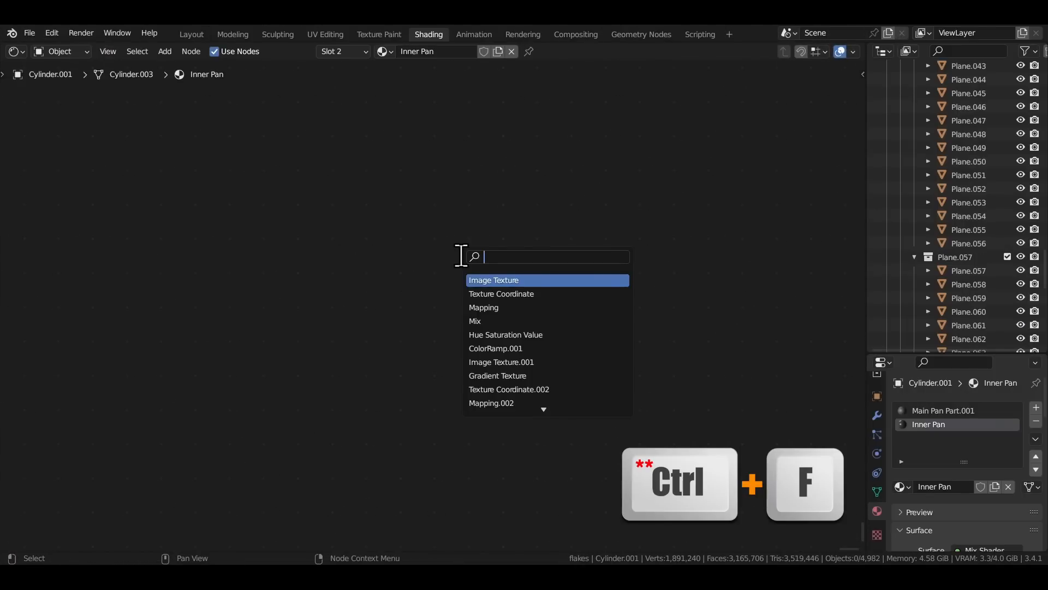
{"action": "left_click", "coordinate": [500, 308]}
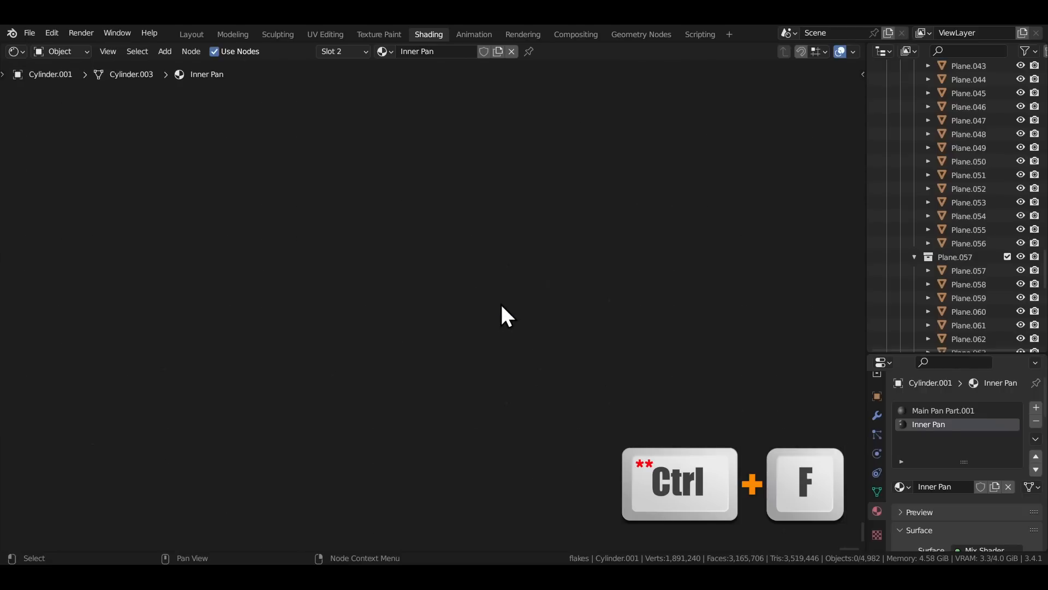
{"action": "middle_click_drag", "start_coordinate": [500, 303], "coordinate": [452, 338]}
{"action": "scroll", "coordinate": [452, 339], "scroll_direction": "up", "scroll_amount": 5}
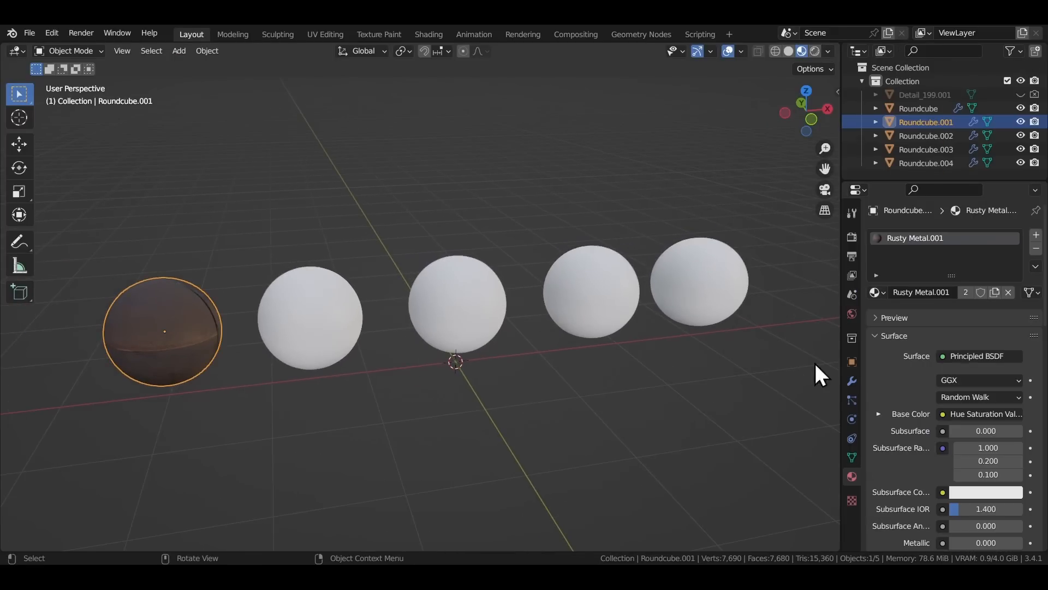
- Apply the Rusty Metal.001 material to the two white spheres nearest the rusty one
{"action": "left_click_drag", "start_coordinate": [877, 292], "coordinate": [526, 360]}
{"action": "left_click_drag", "start_coordinate": [307, 317], "coordinate": [309, 319]}
{"action": "left_click_drag", "start_coordinate": [576, 323], "coordinate": [476, 315]}
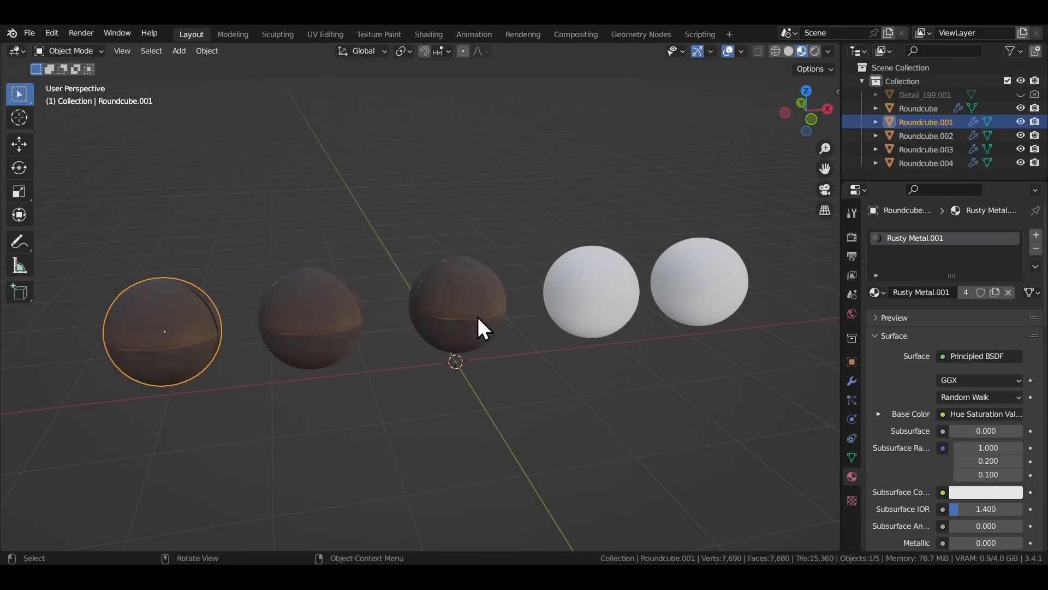